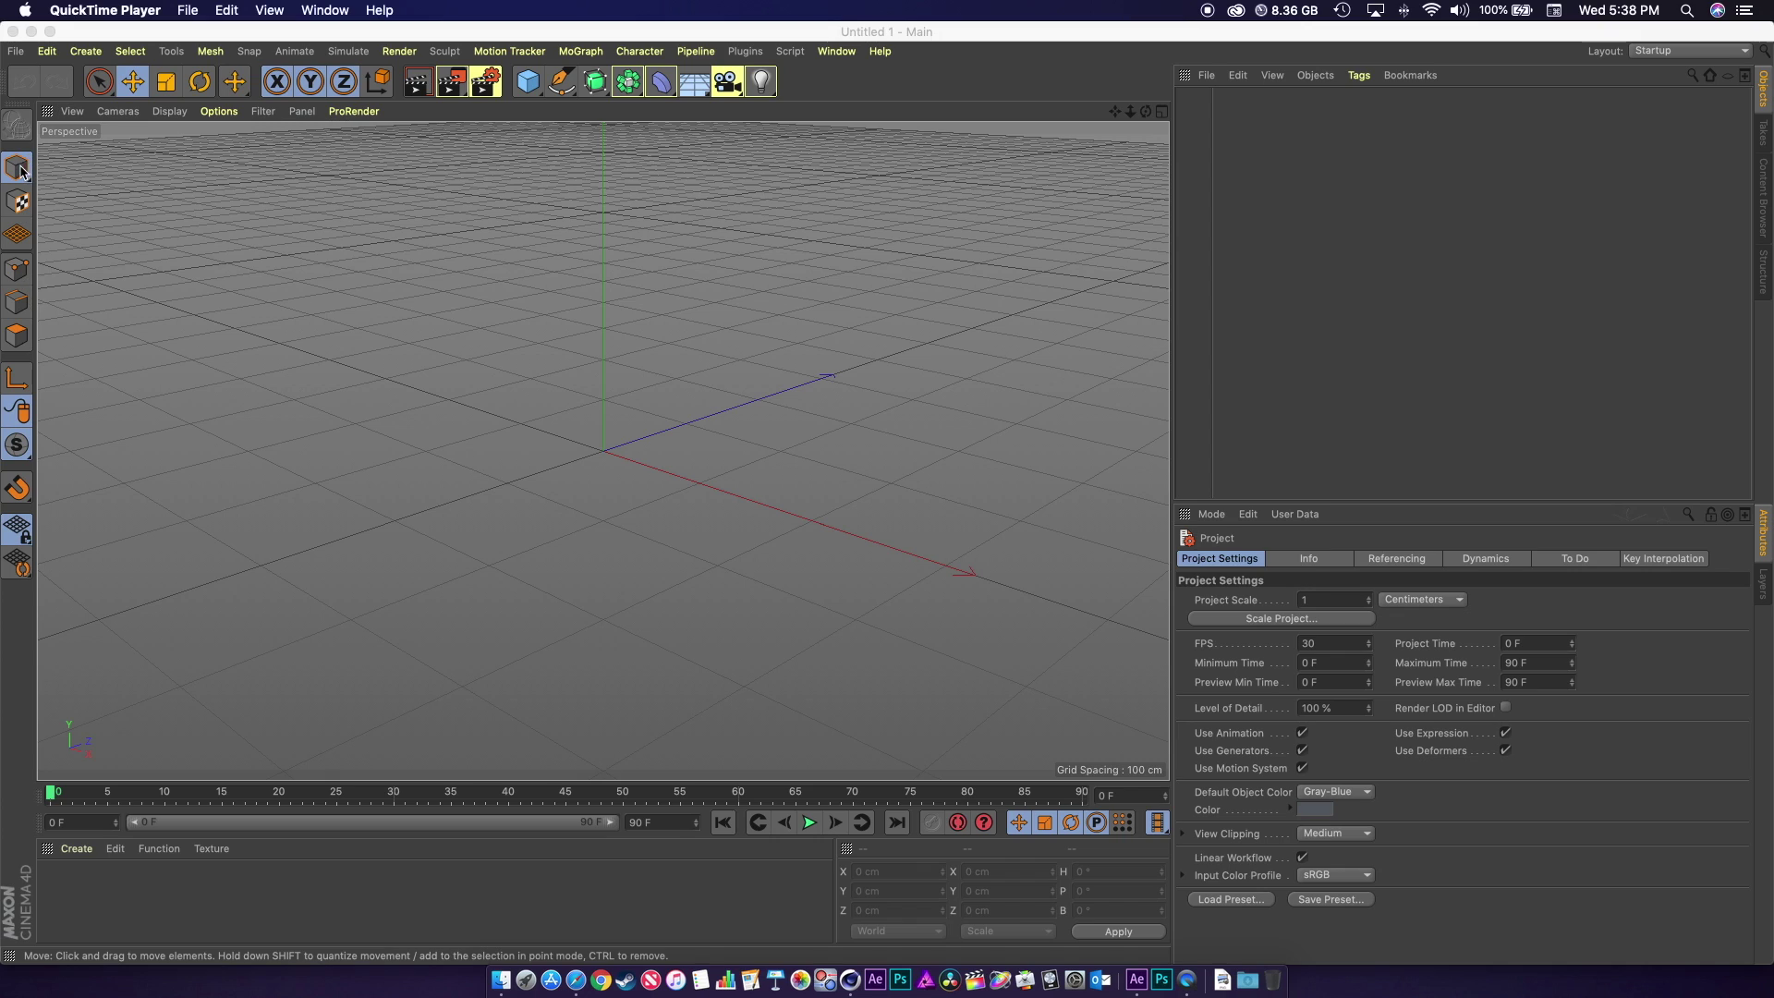
Step: Add a cube primitive to the scene and convert it to an editable polygon object
left_click(530, 88)
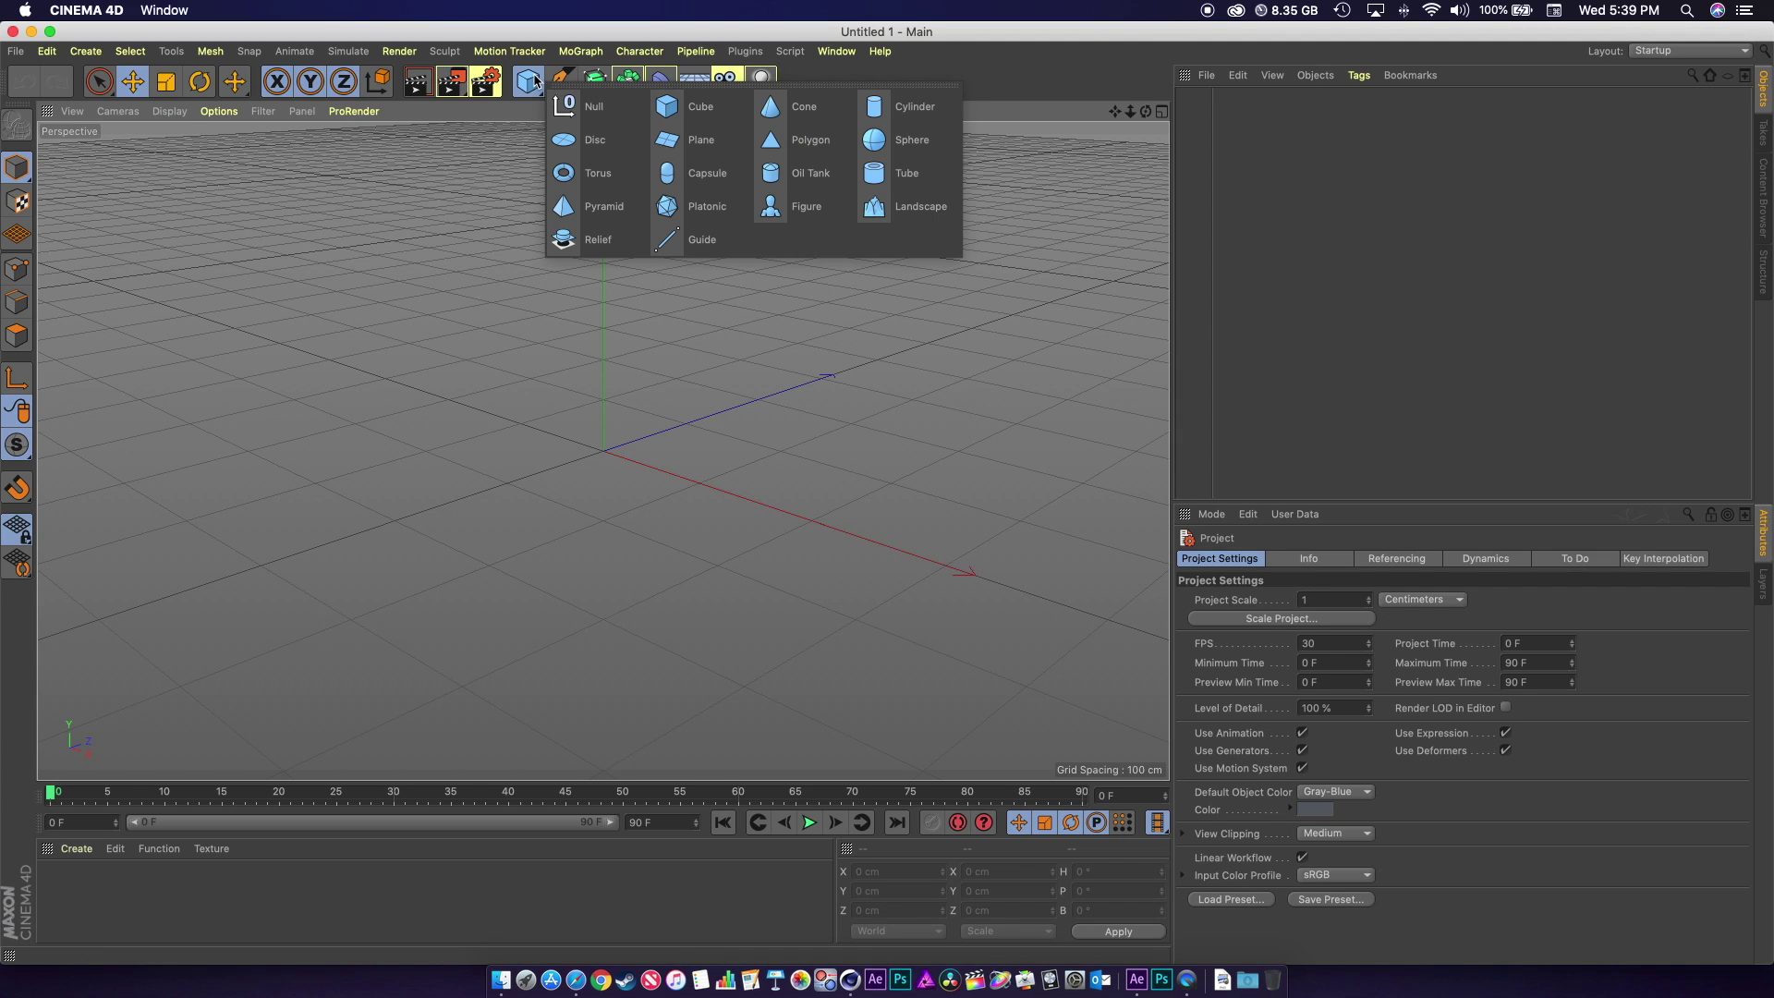
left_click(697, 109)
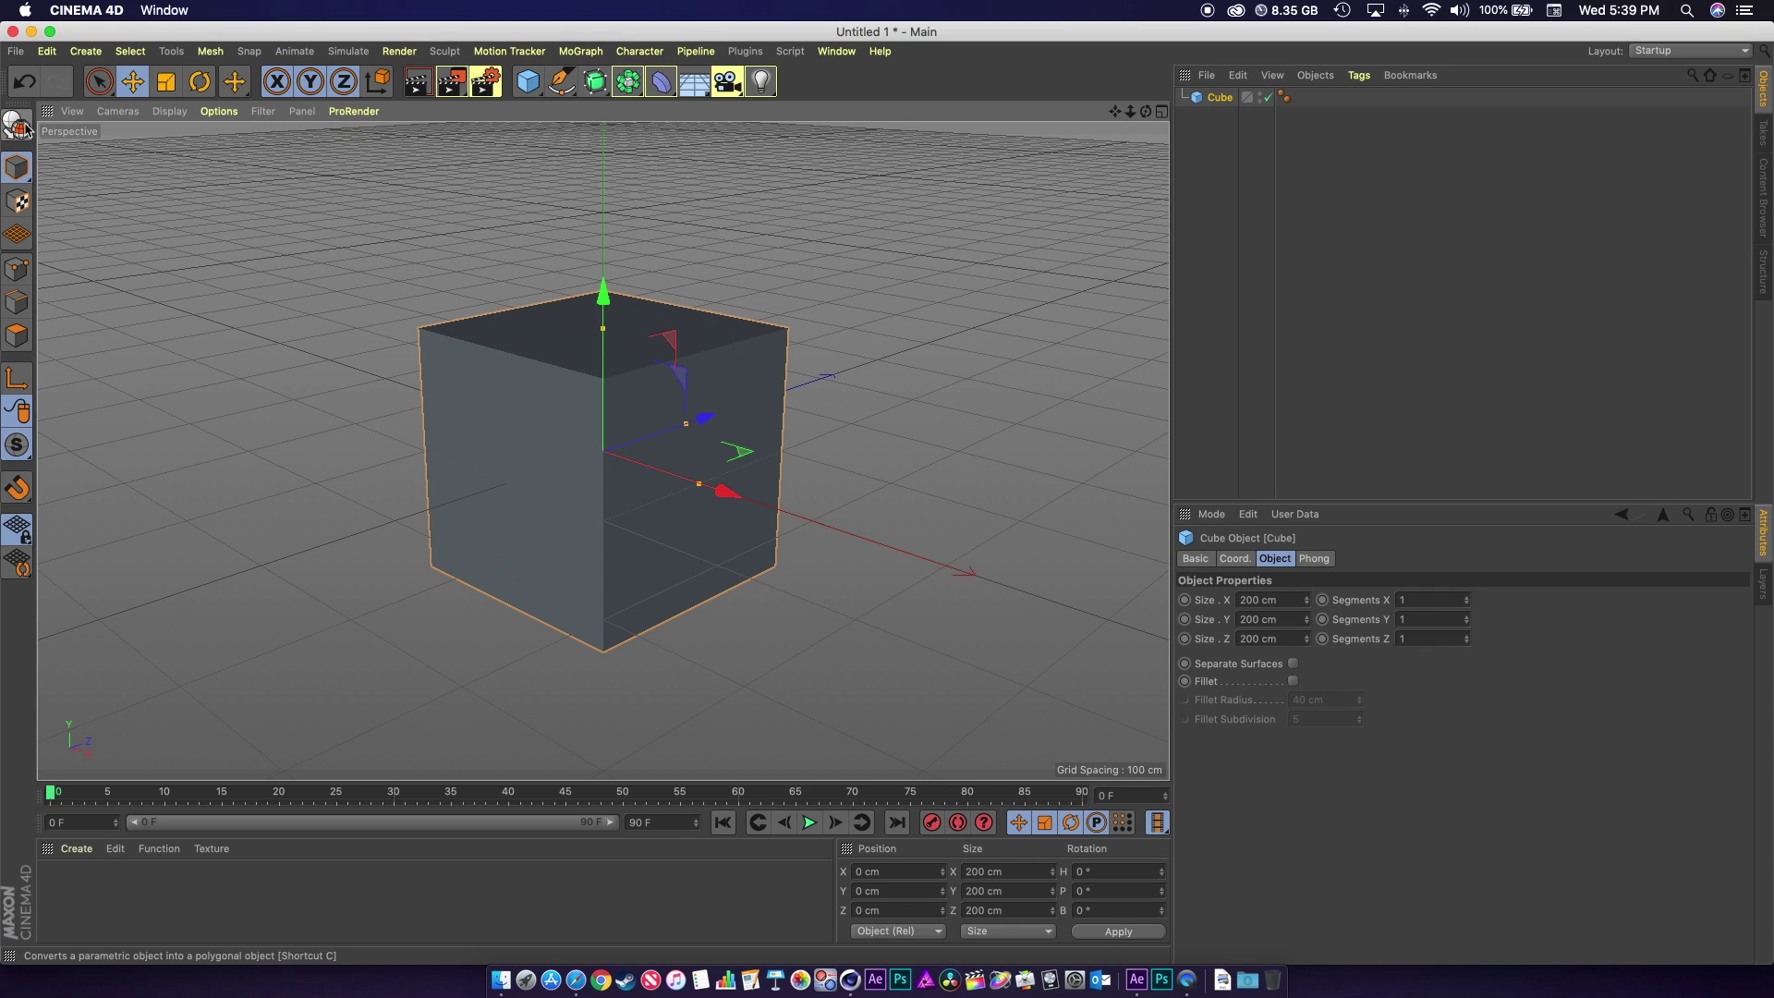
left_click(16, 127)
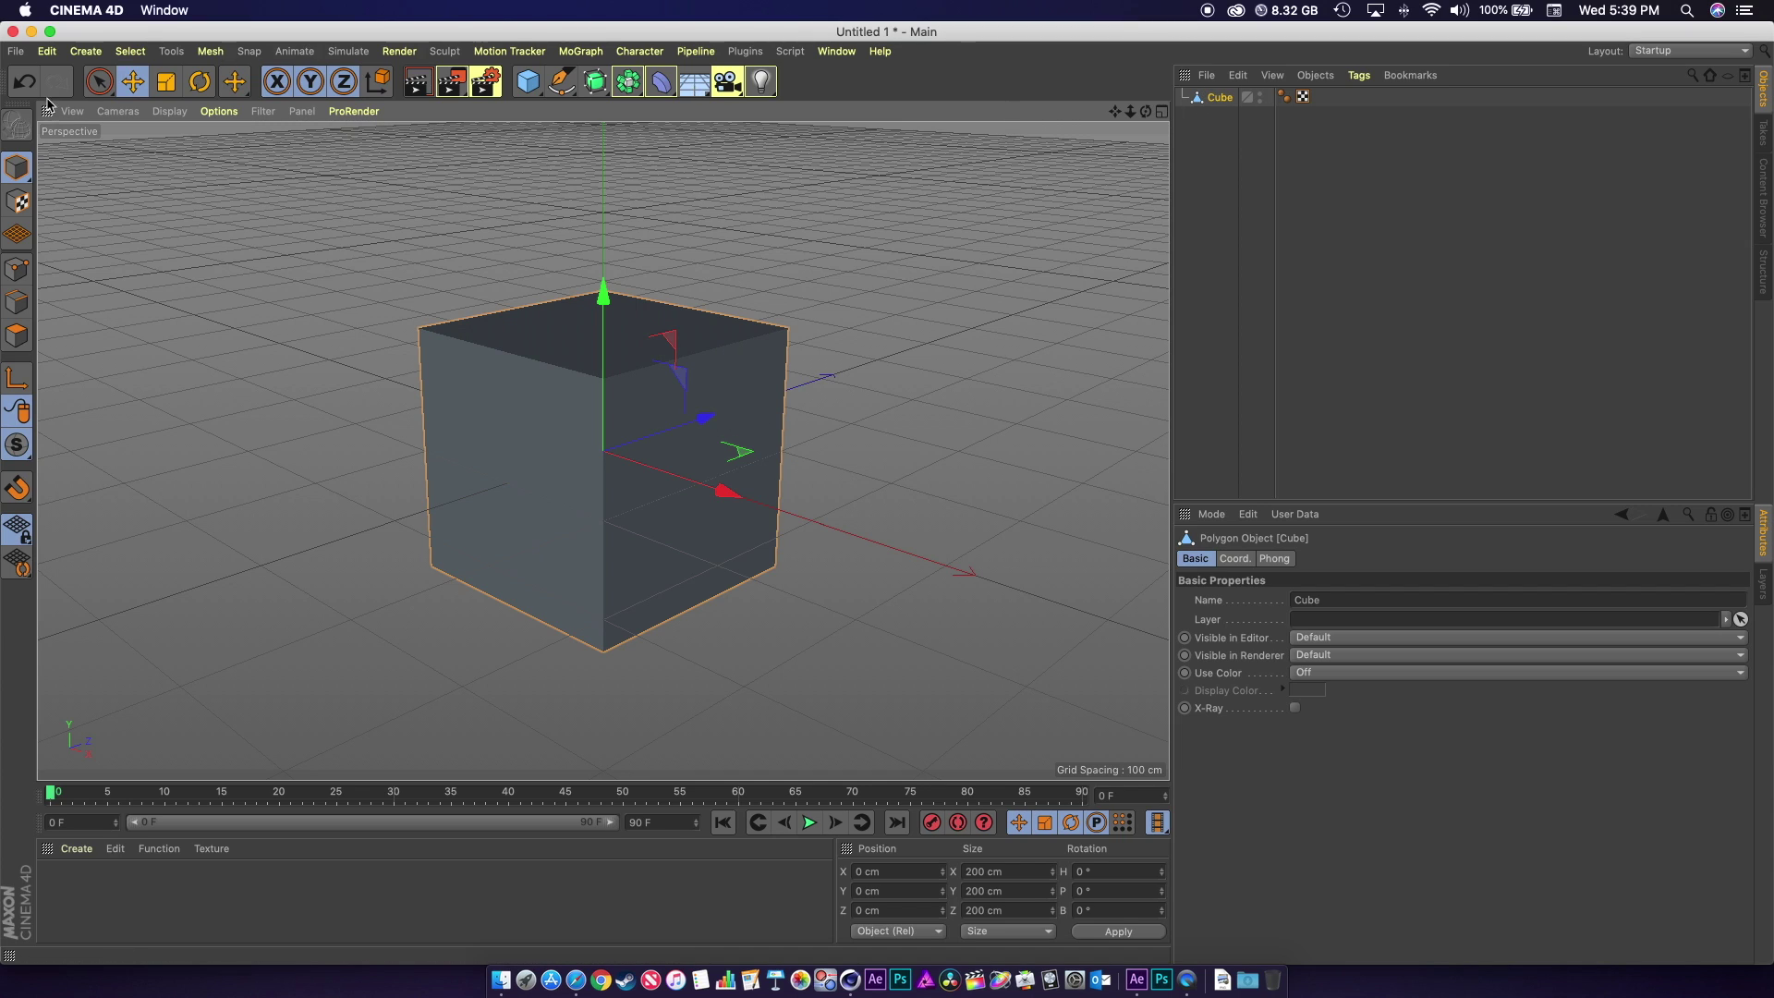
Step: Create a new standard material and apply it only to the cube's front (-Z) polygon in polygon mode
left_click(16, 336)
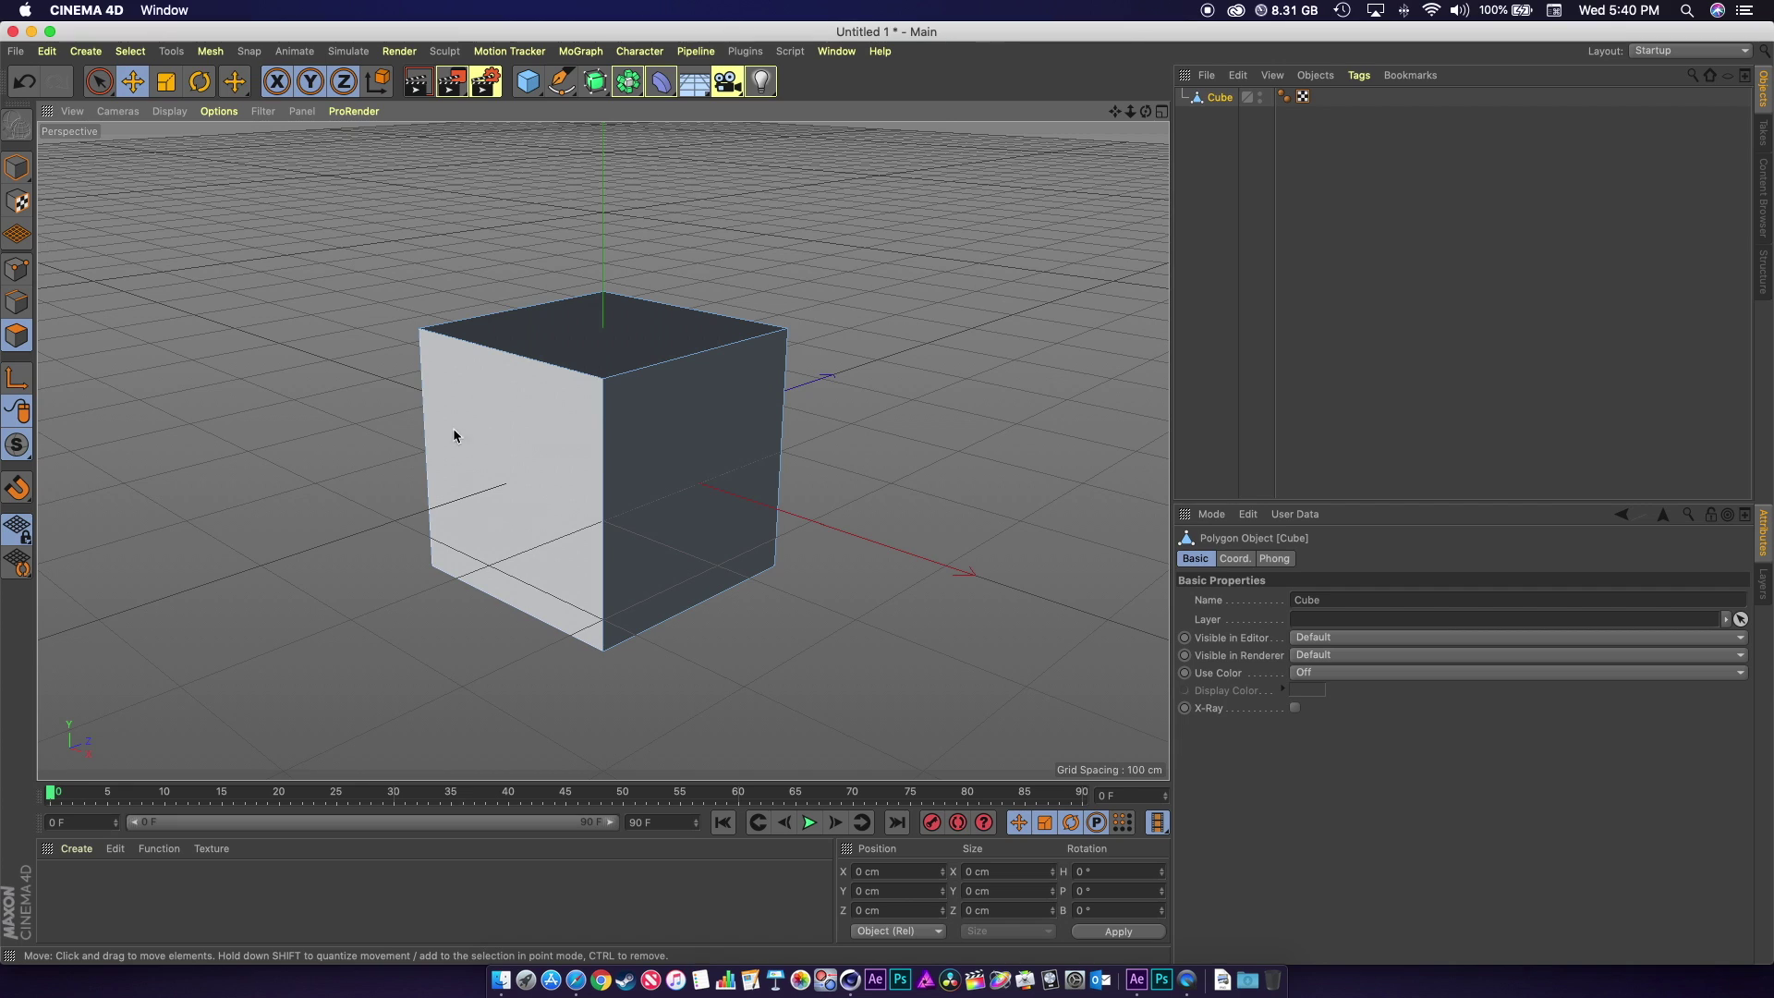
left_click(78, 857)
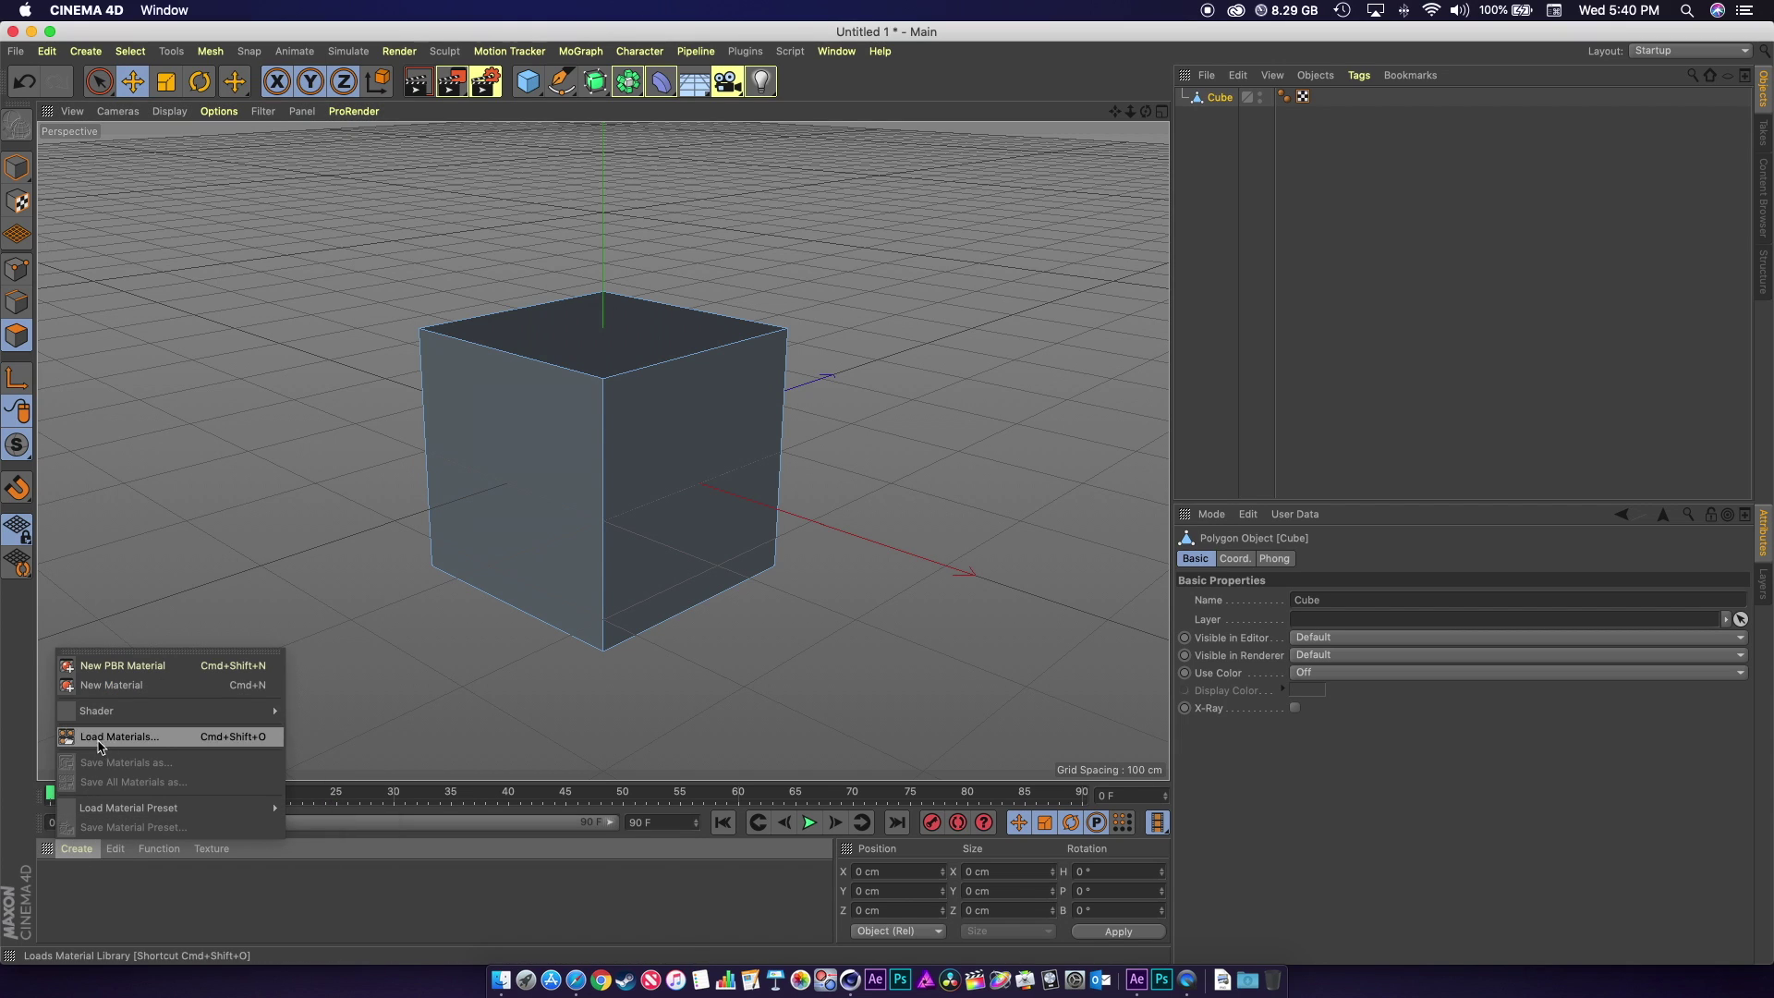
left_click(108, 693)
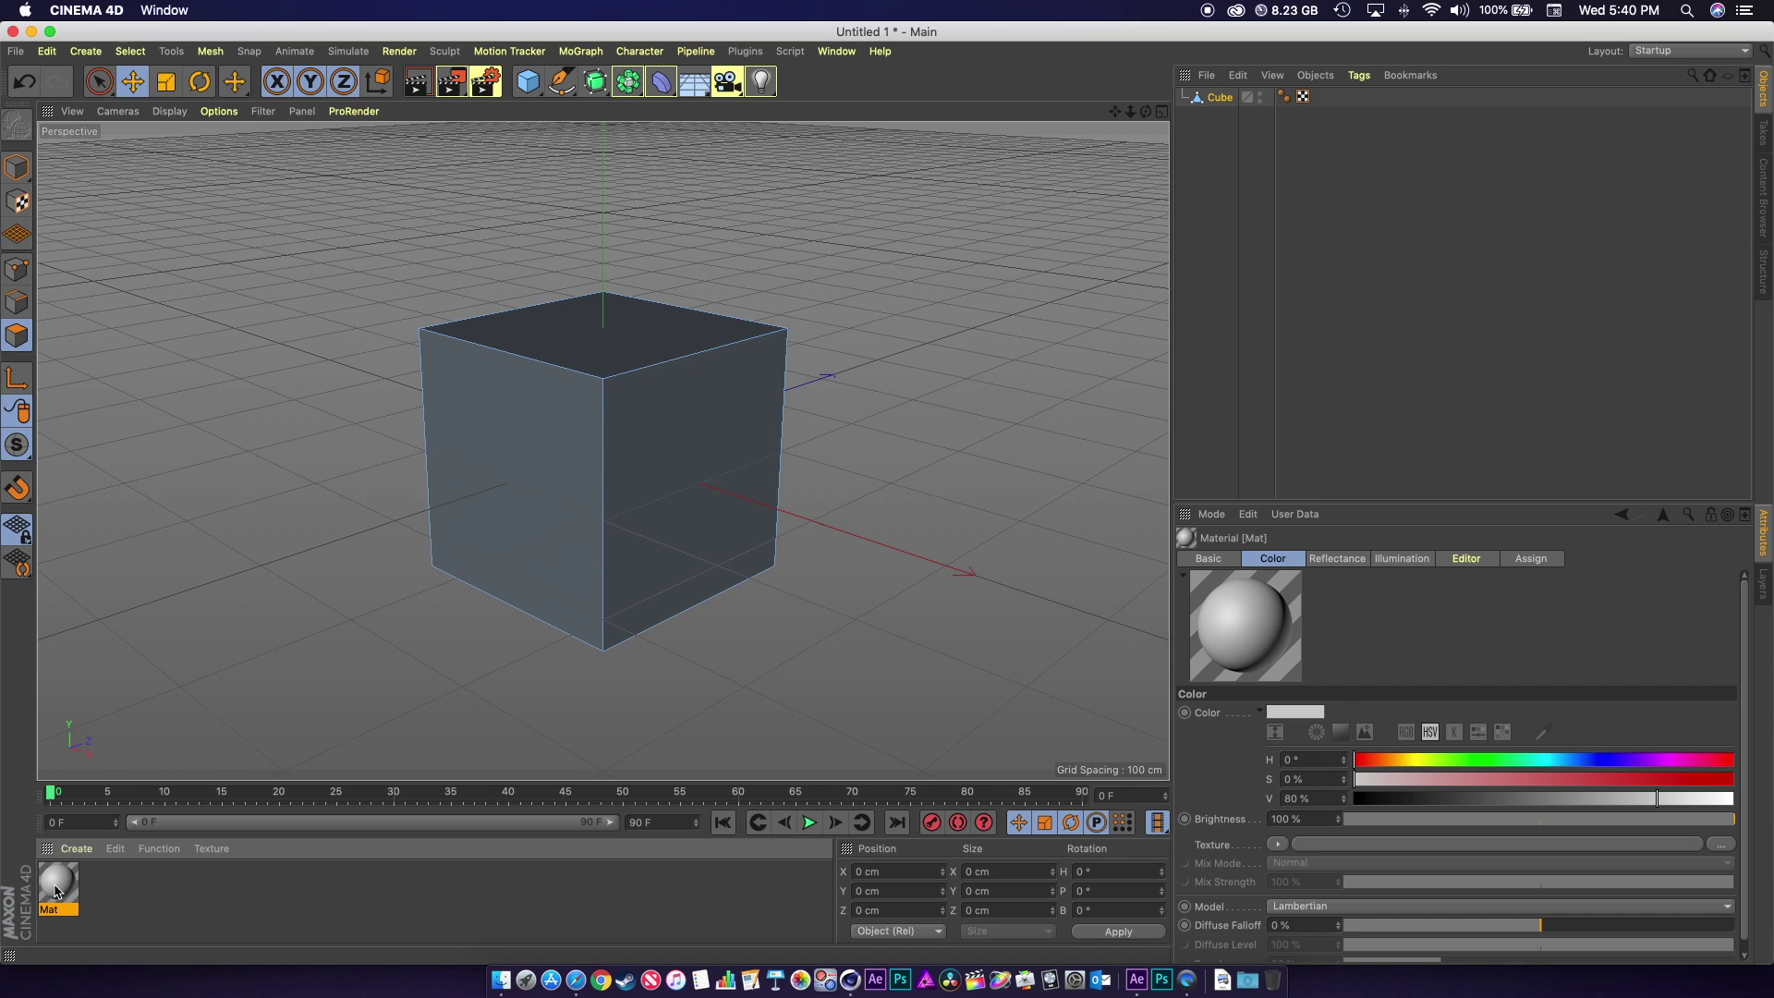
left_click_drag(55, 892, 510, 473)
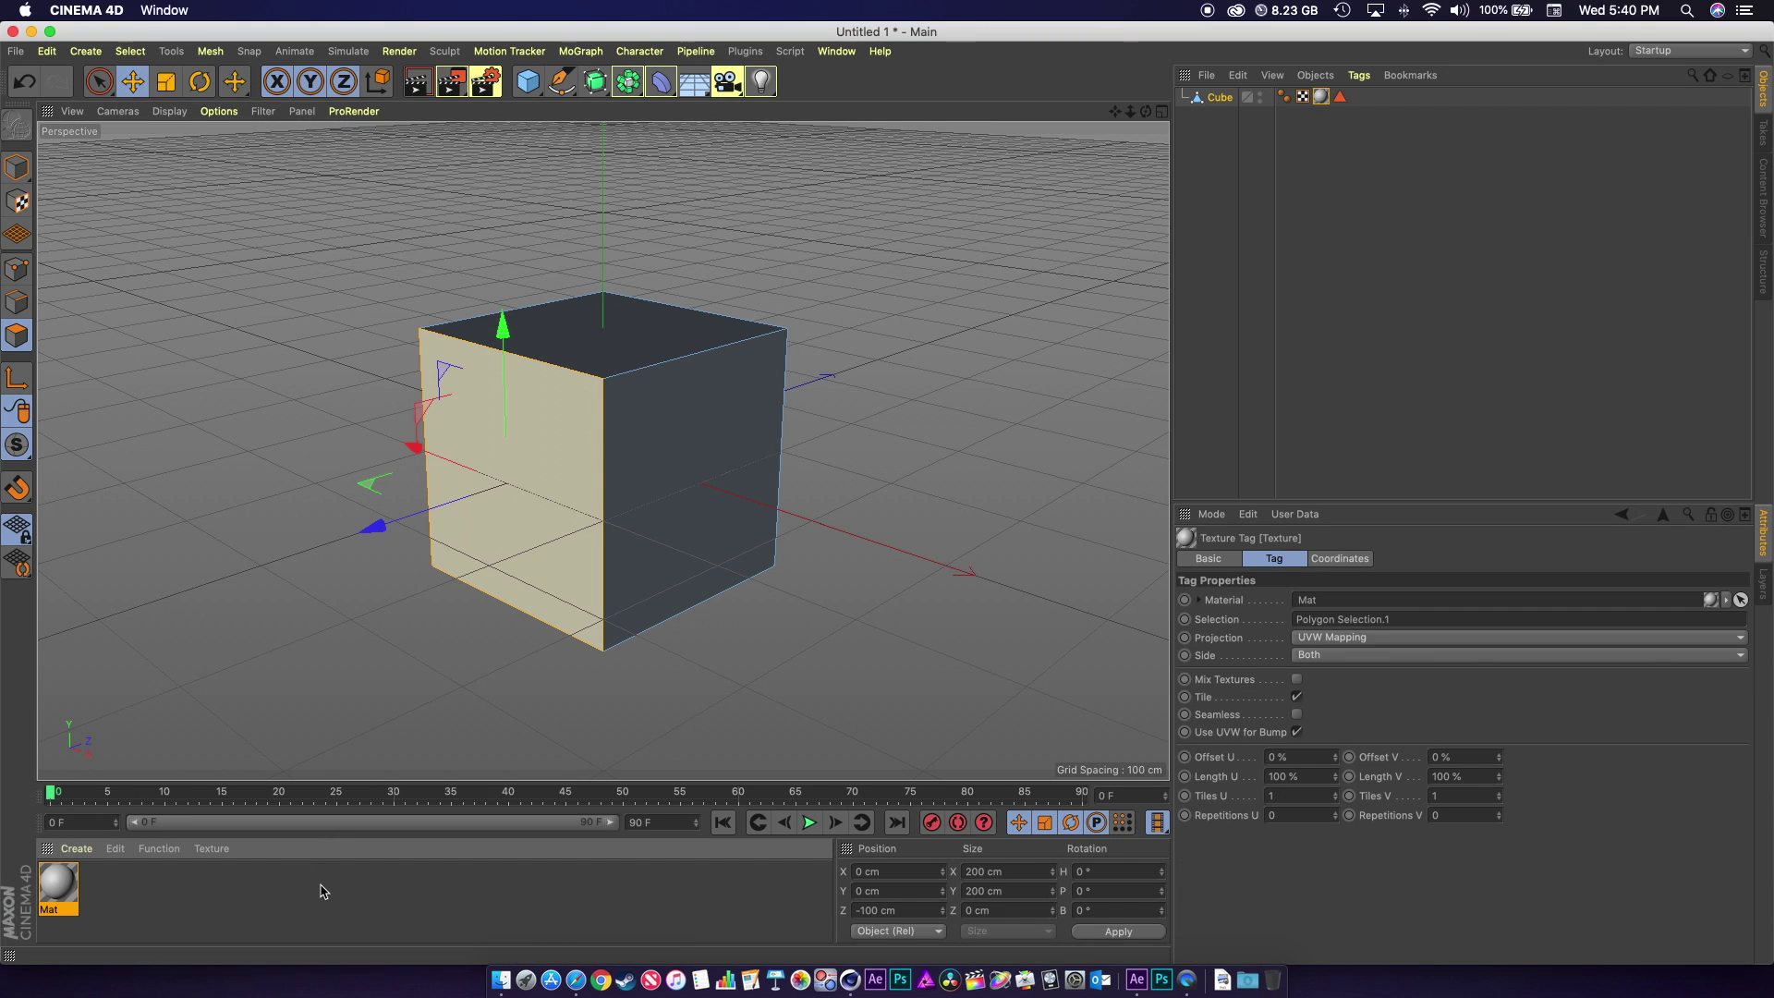
Step: Rename the front polygon's material as 1
double_click(55, 911)
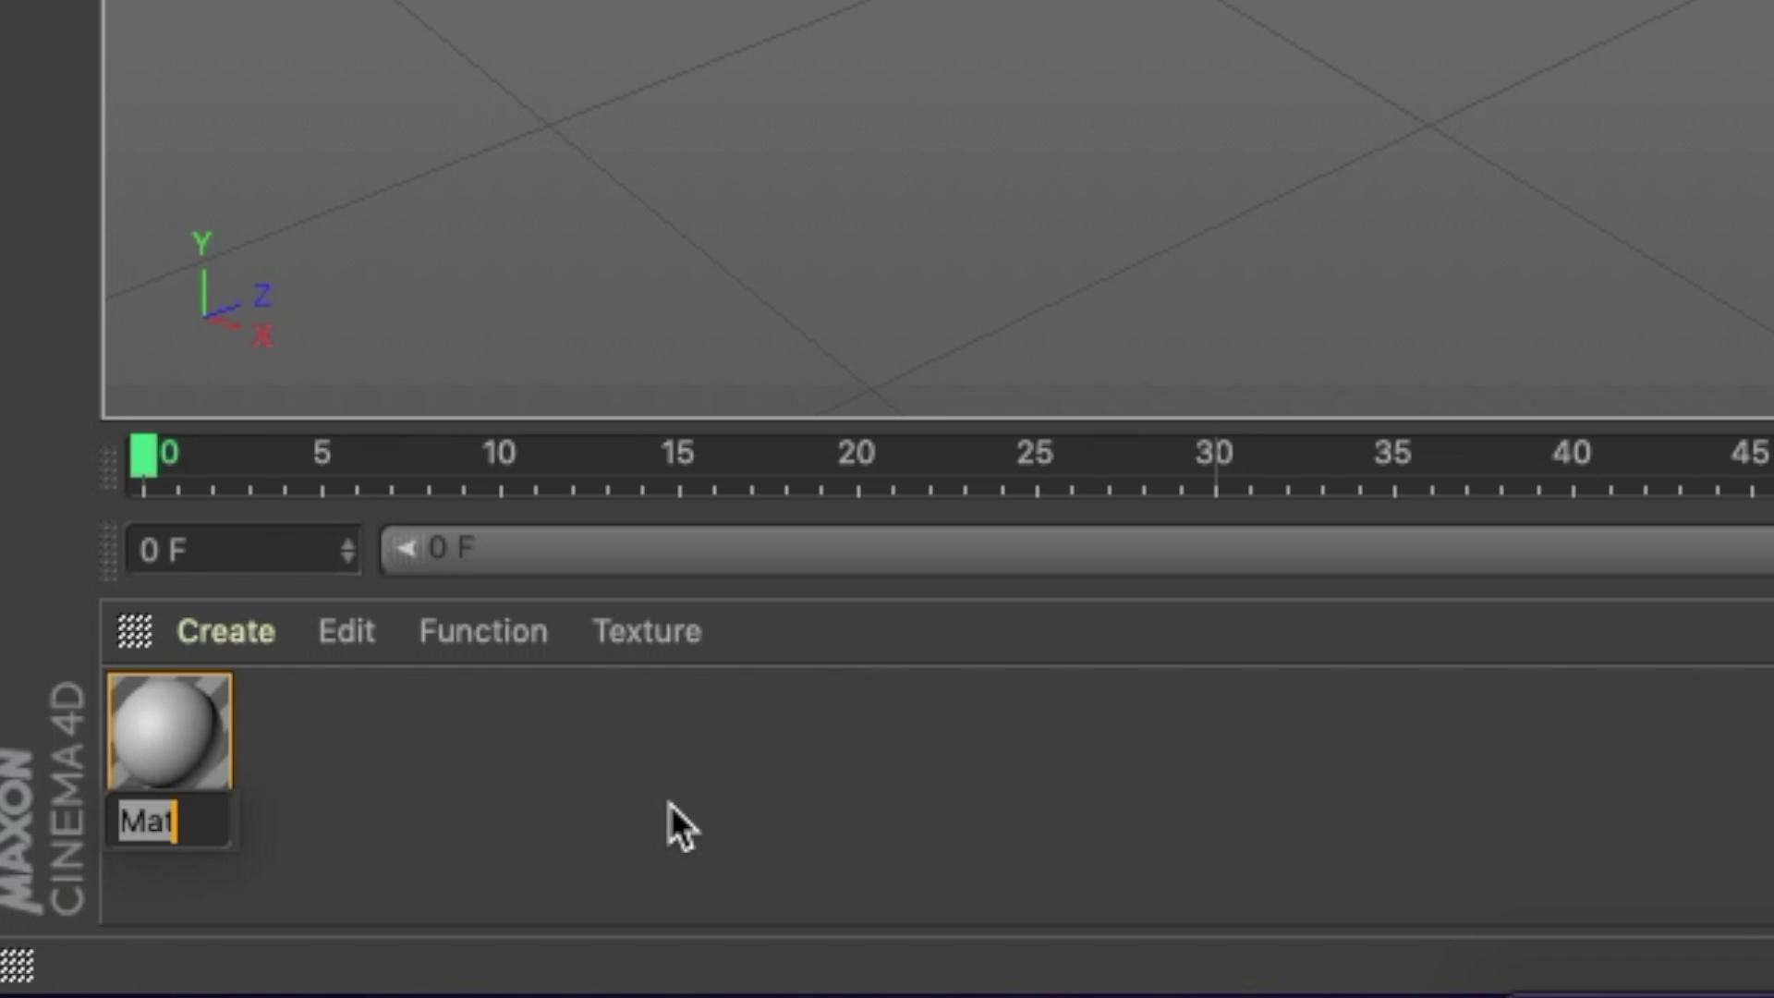
key("BackSpace")
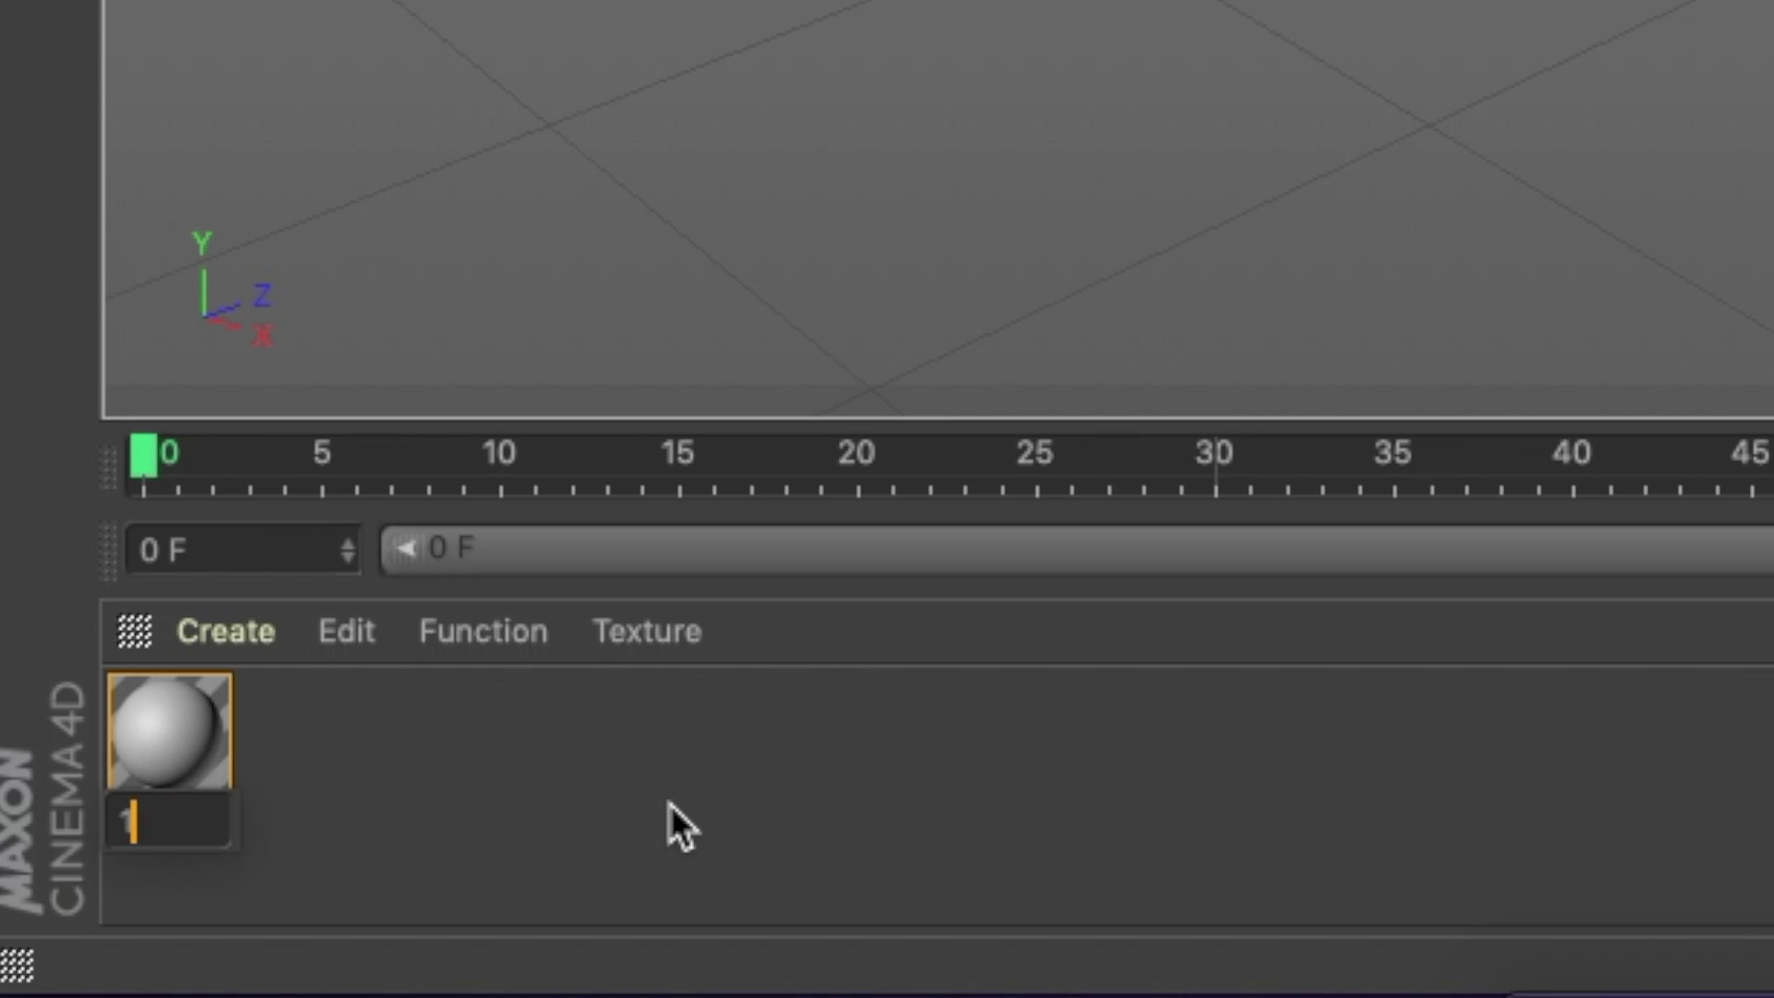
type("1")
key("Return")
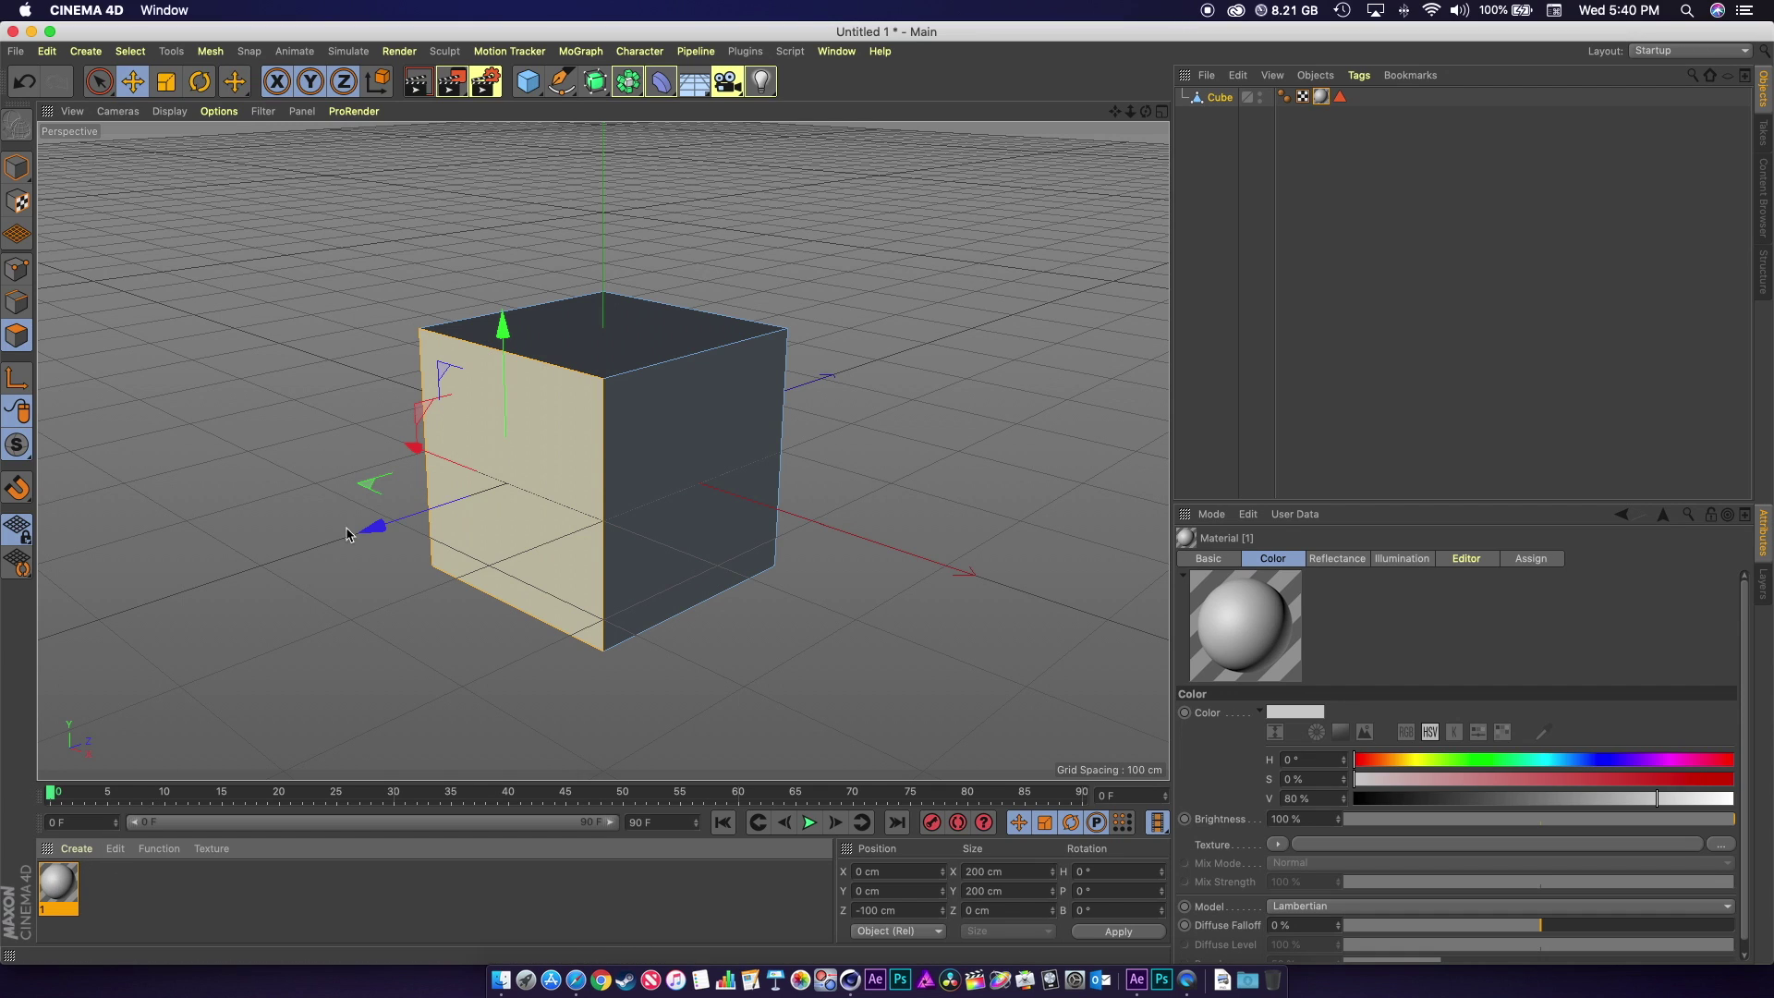
Step: Create a second material named 2 and apply it to the cube's +X side polygon
left_click(72, 849)
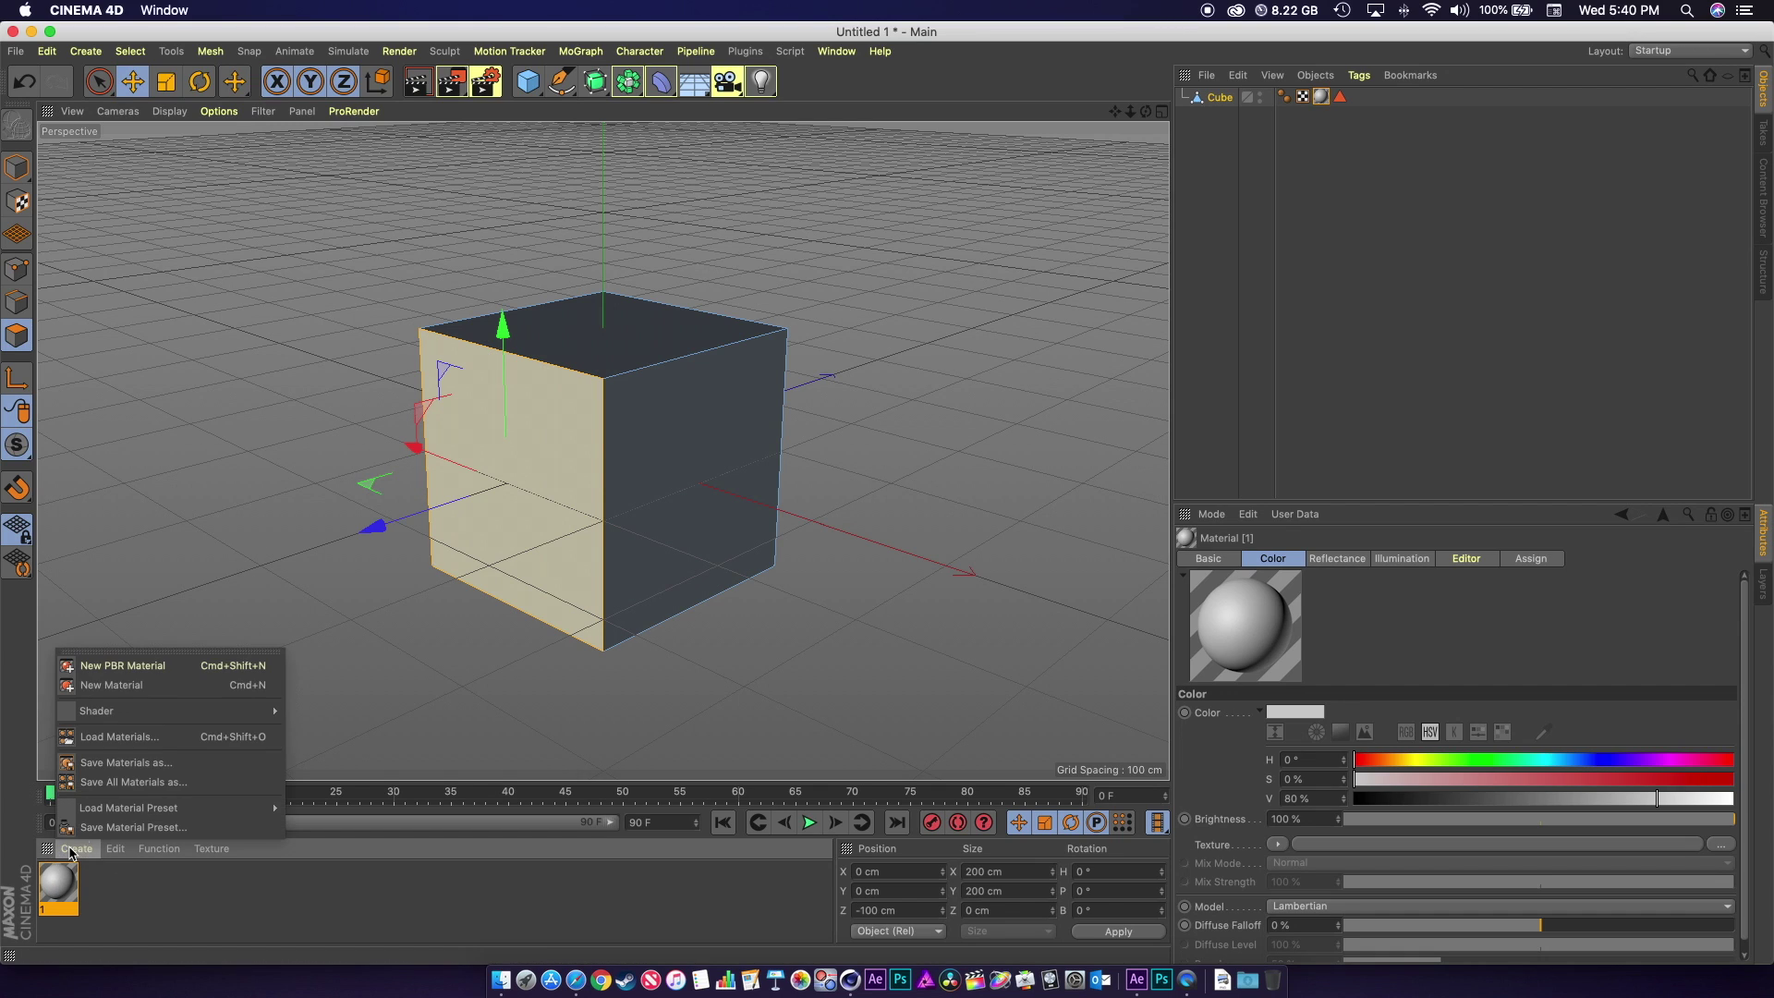
left_click(116, 684)
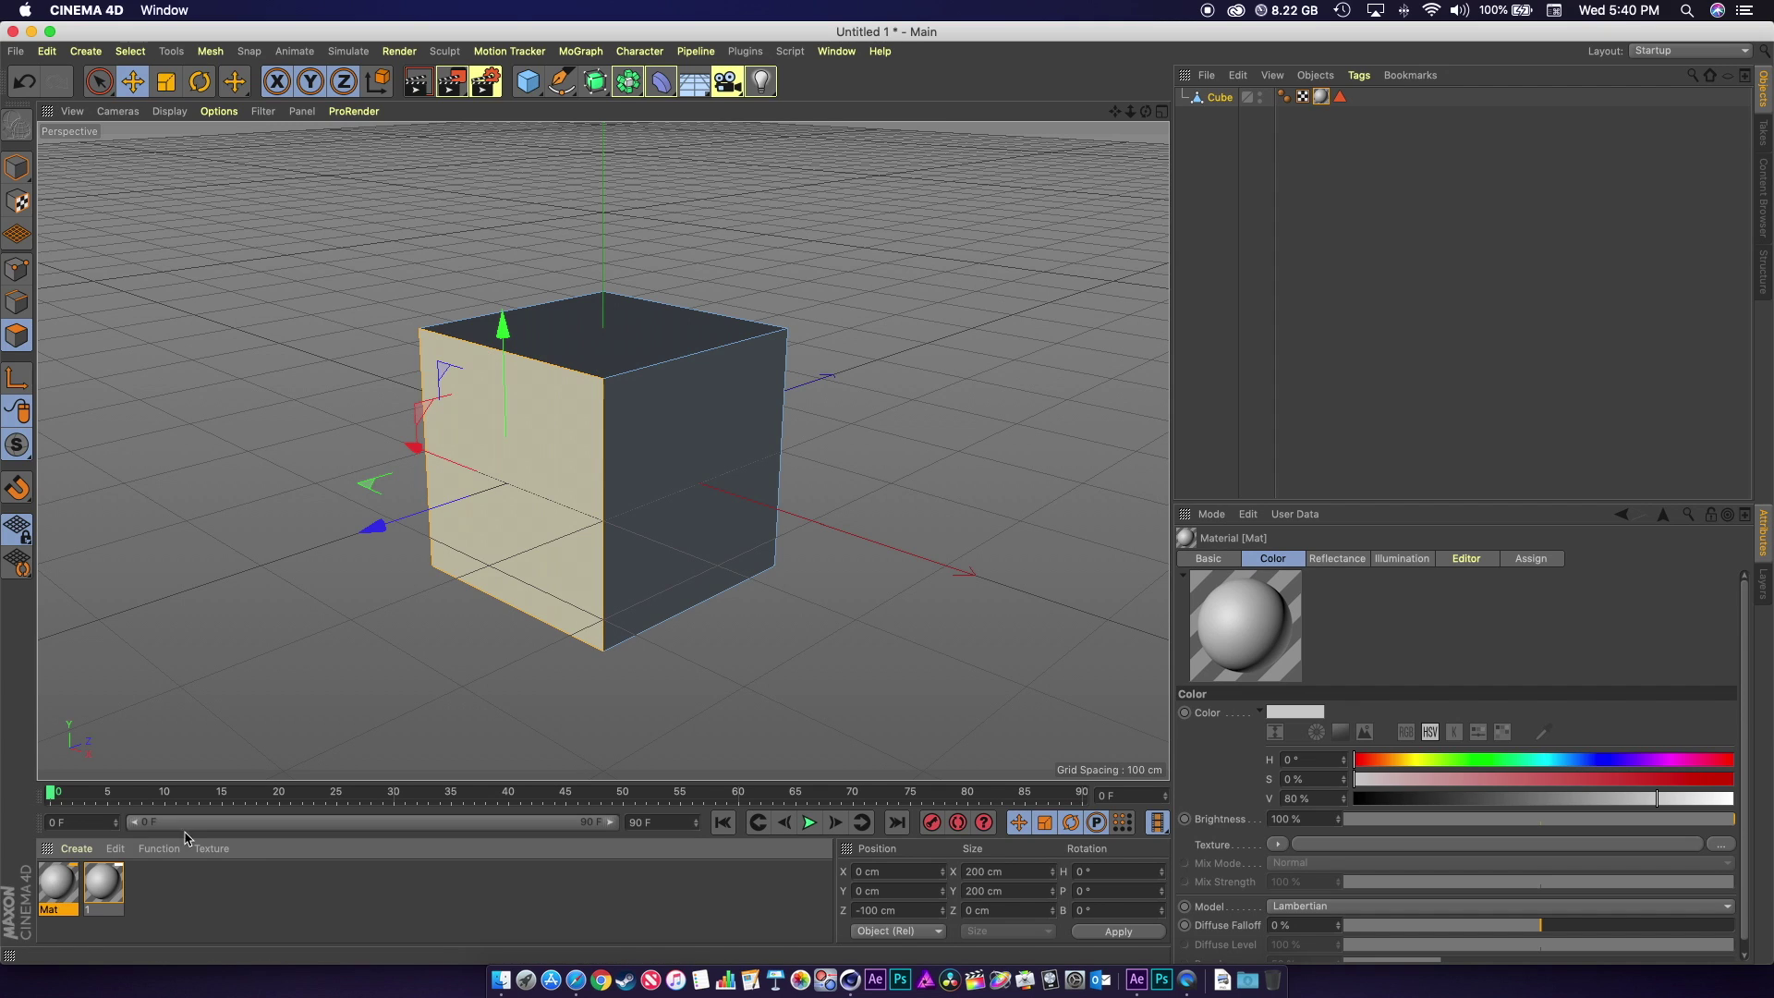
double_click(47, 910)
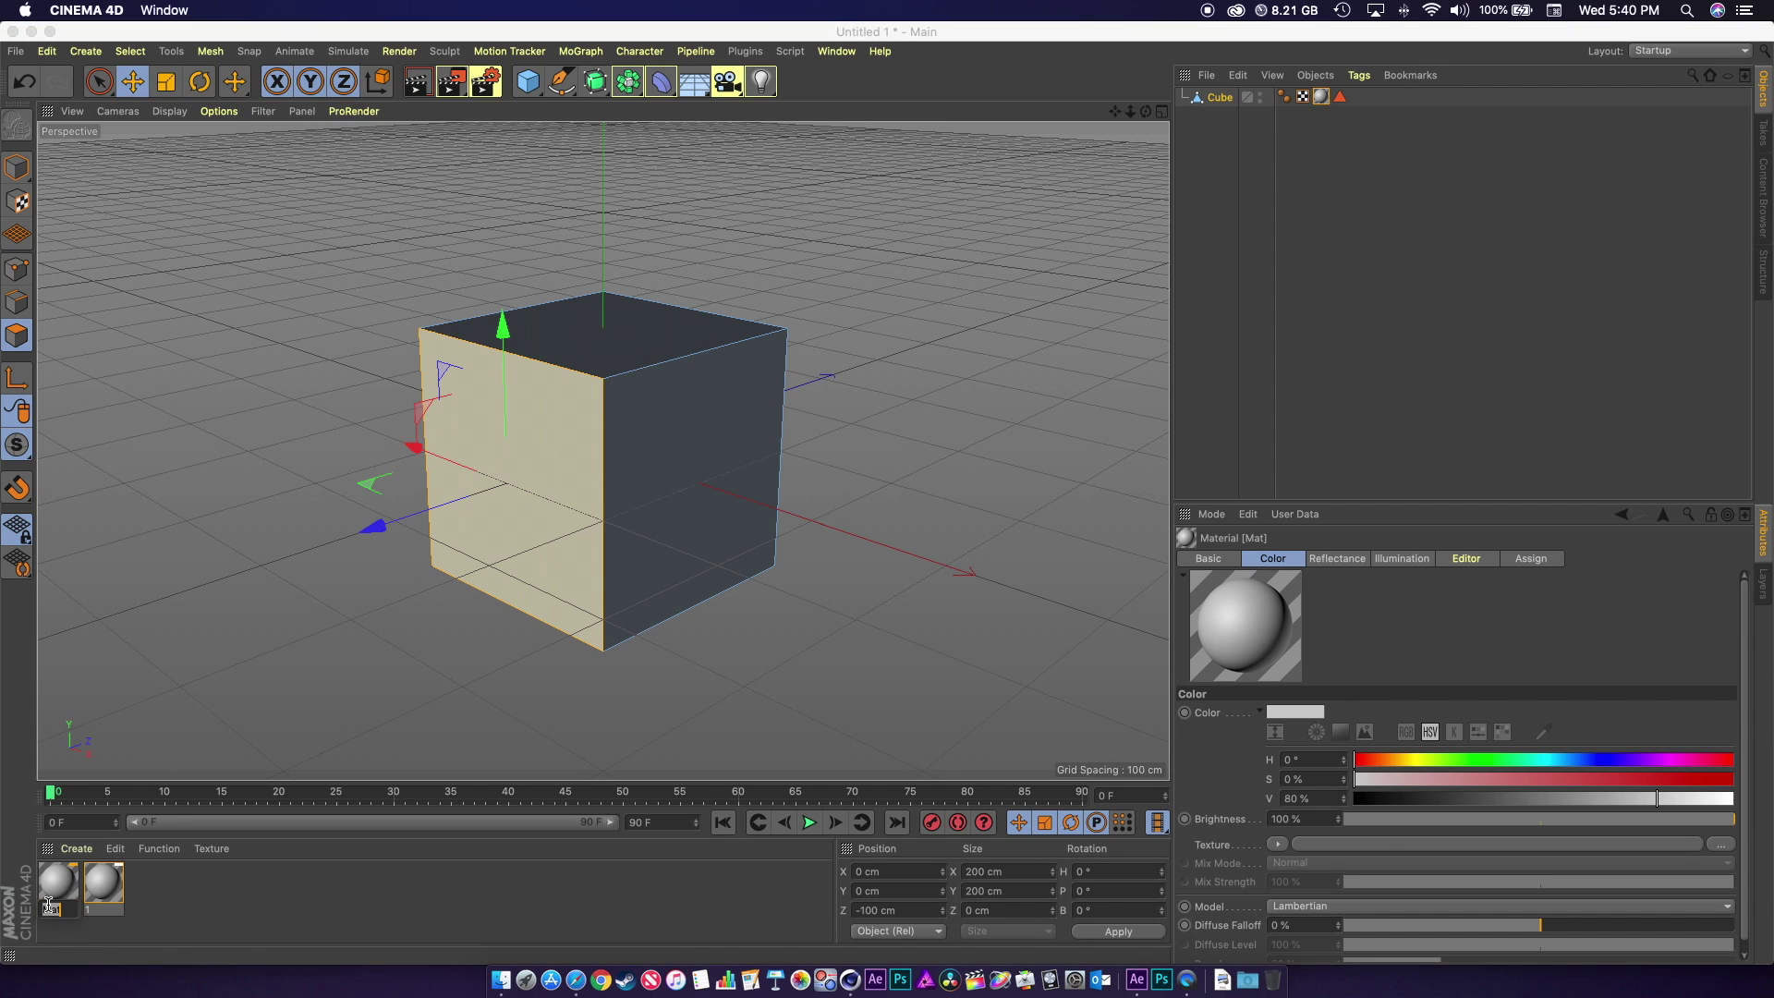
type("2")
key("Return")
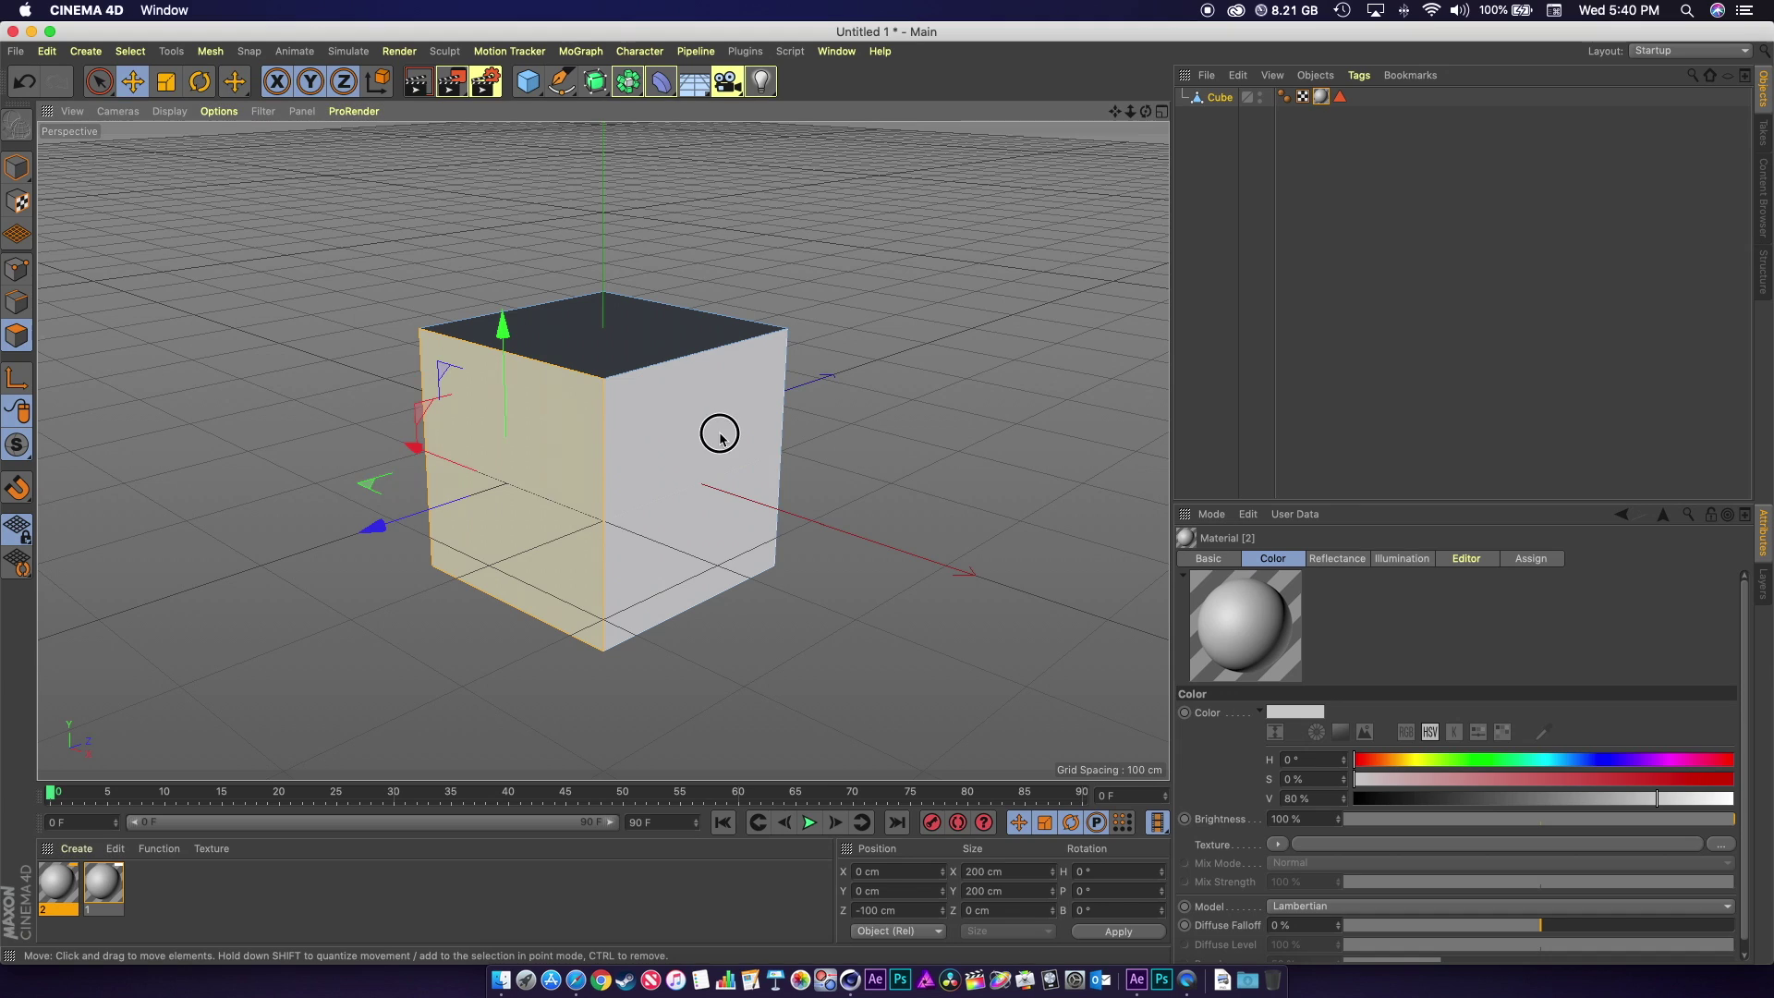
left_click(693, 453)
left_click_drag(57, 882, 672, 436)
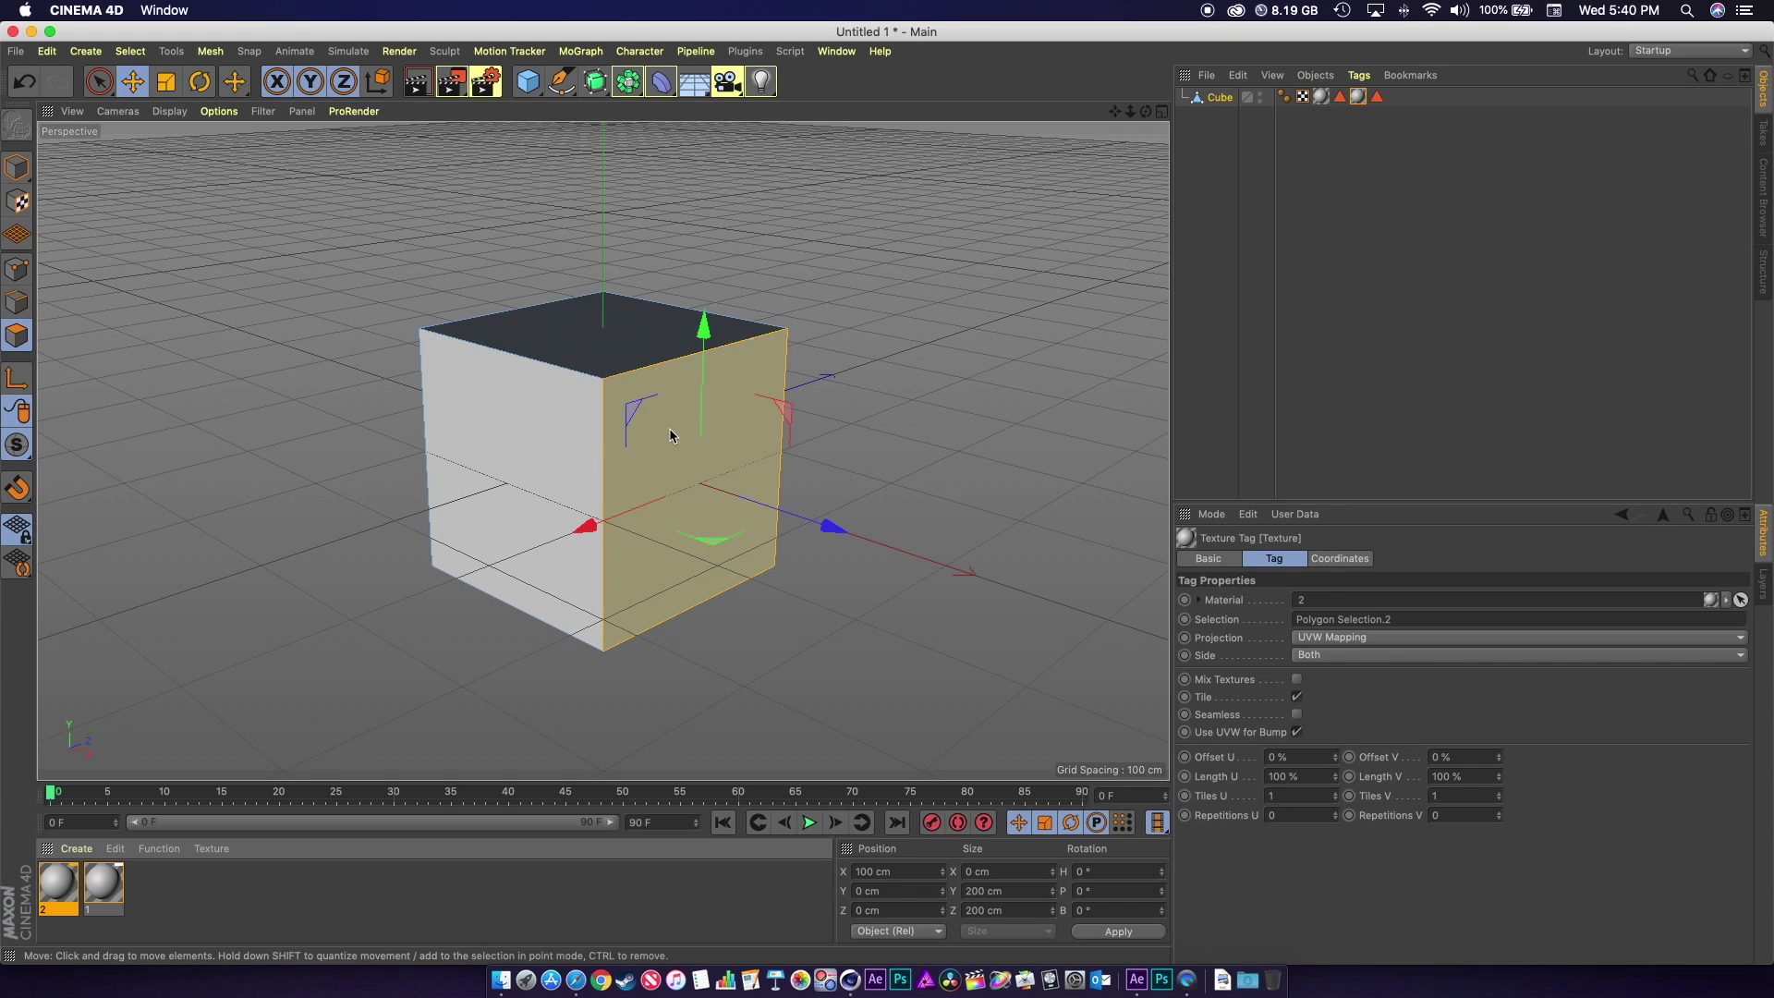
Step: Create a third material and apply it to the cube's top, bottom and -X side polygons, selected together
left_click(76, 848)
left_click(116, 685)
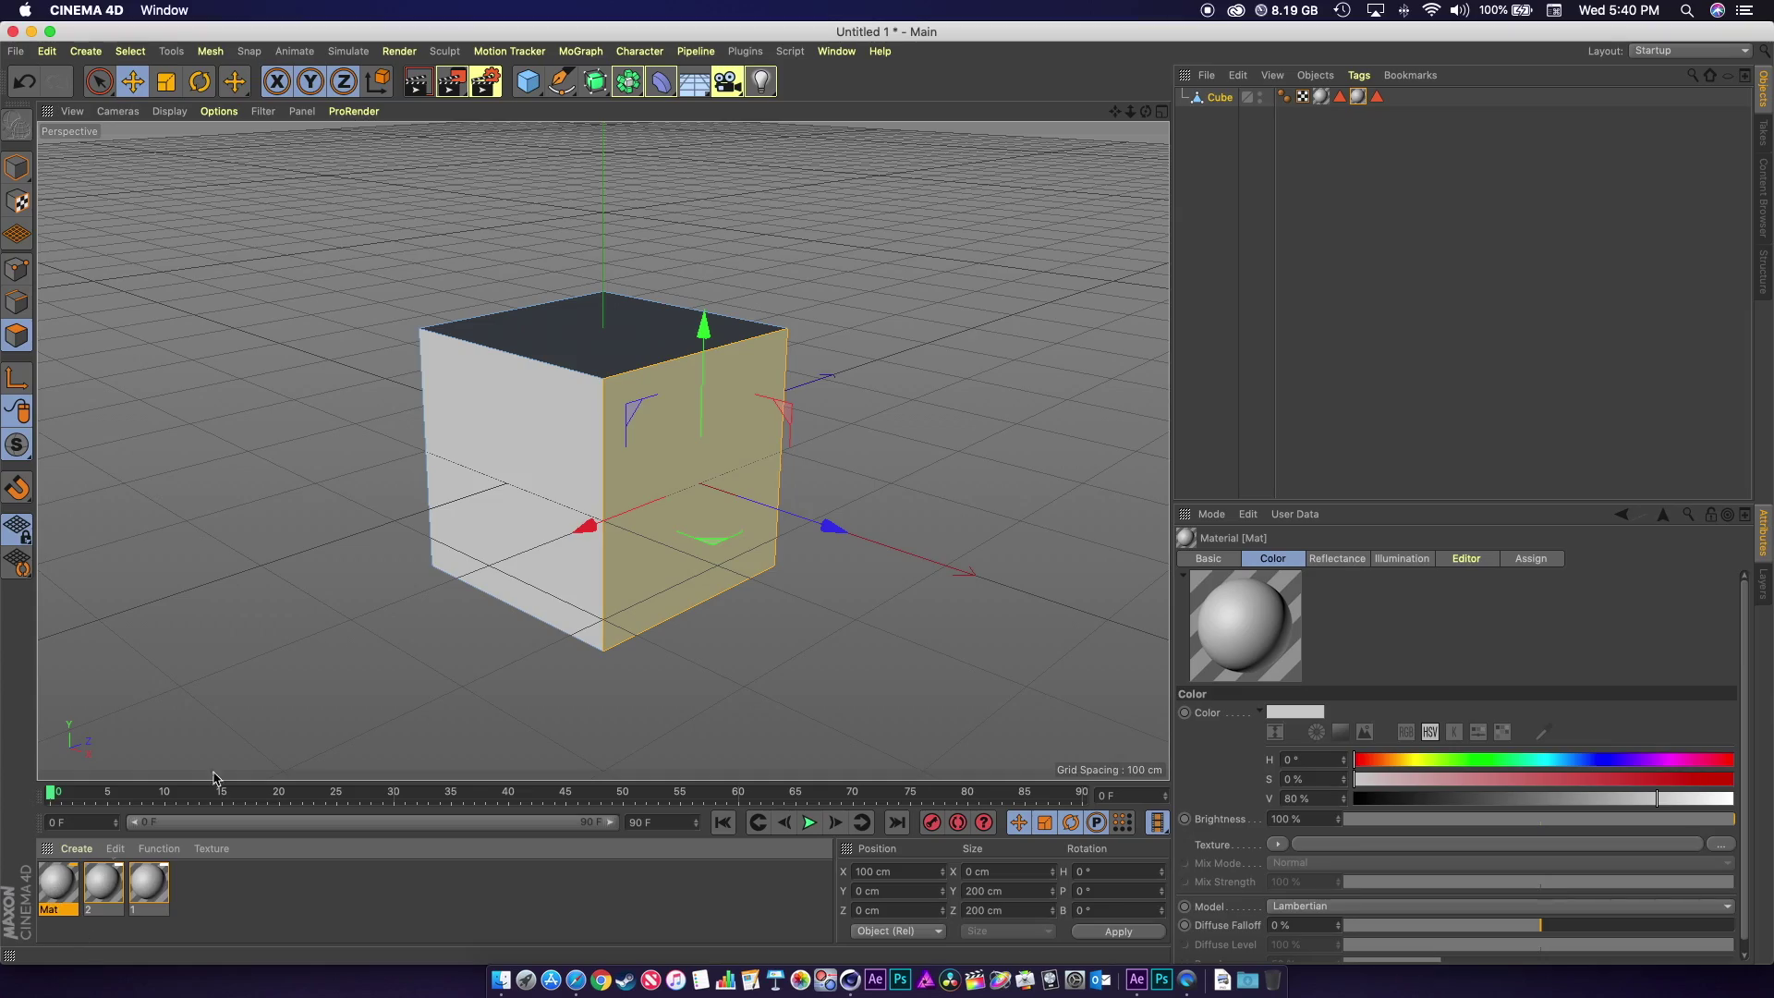
left_click_drag(531, 425, 828, 456, "alt")
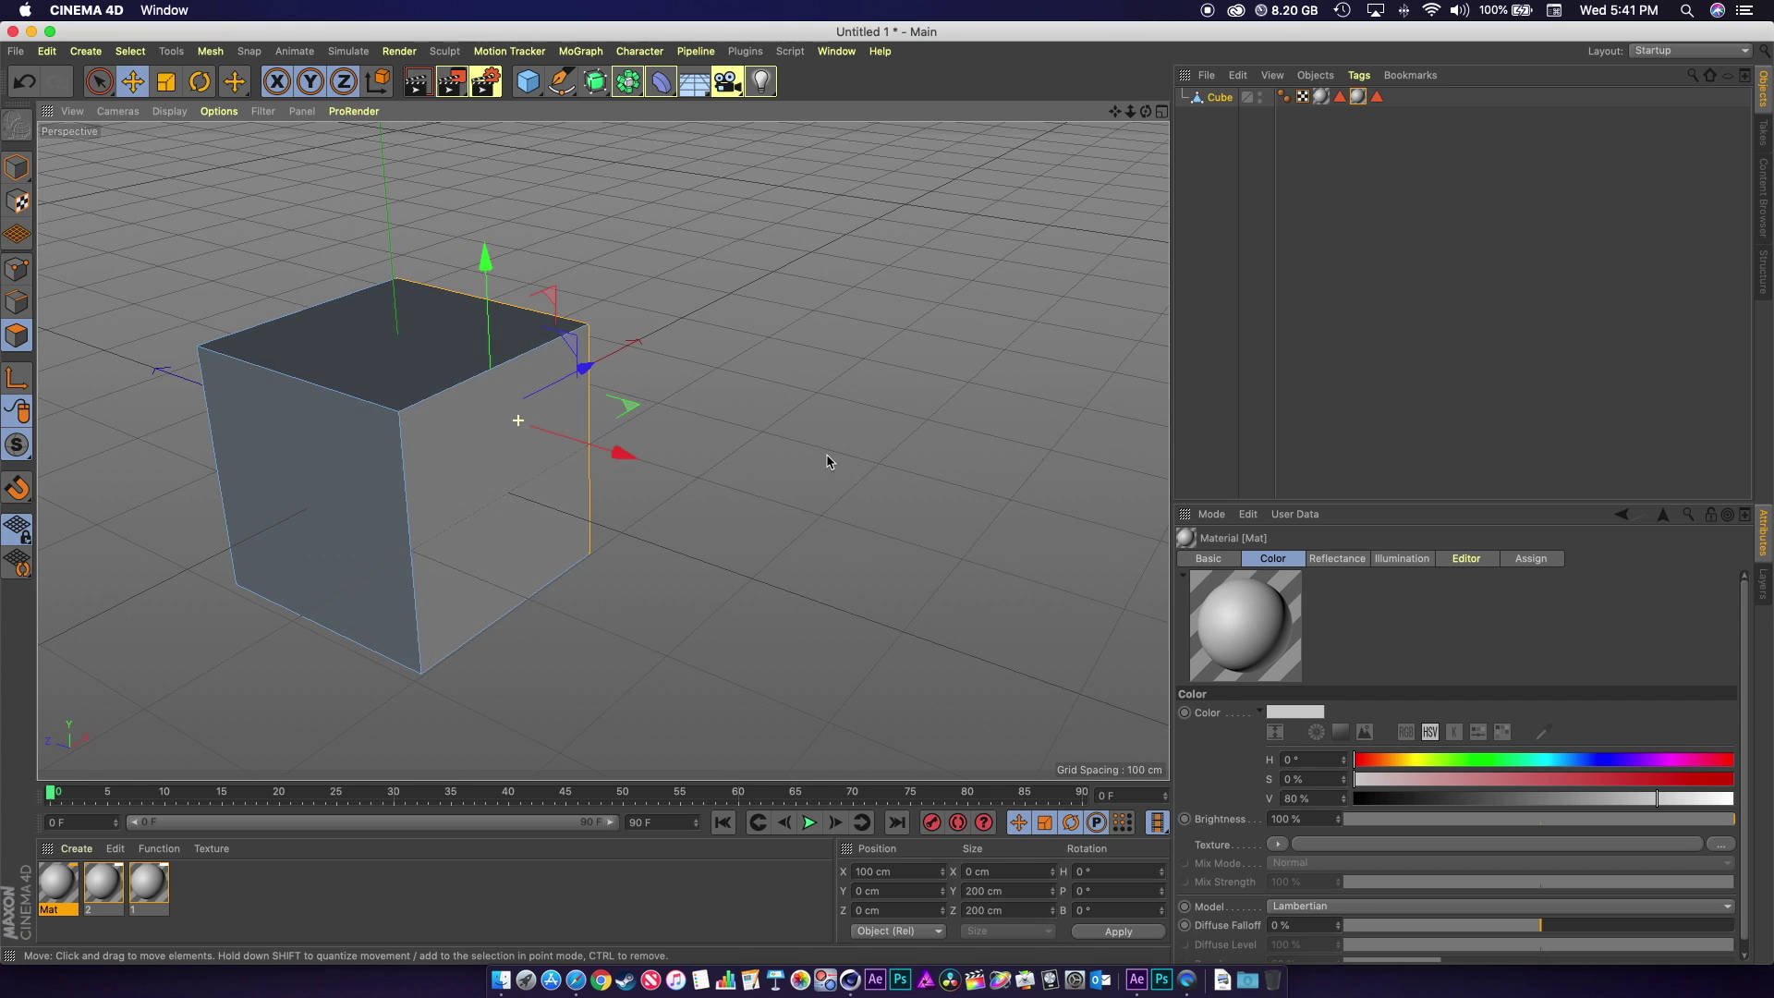
left_click(395, 359)
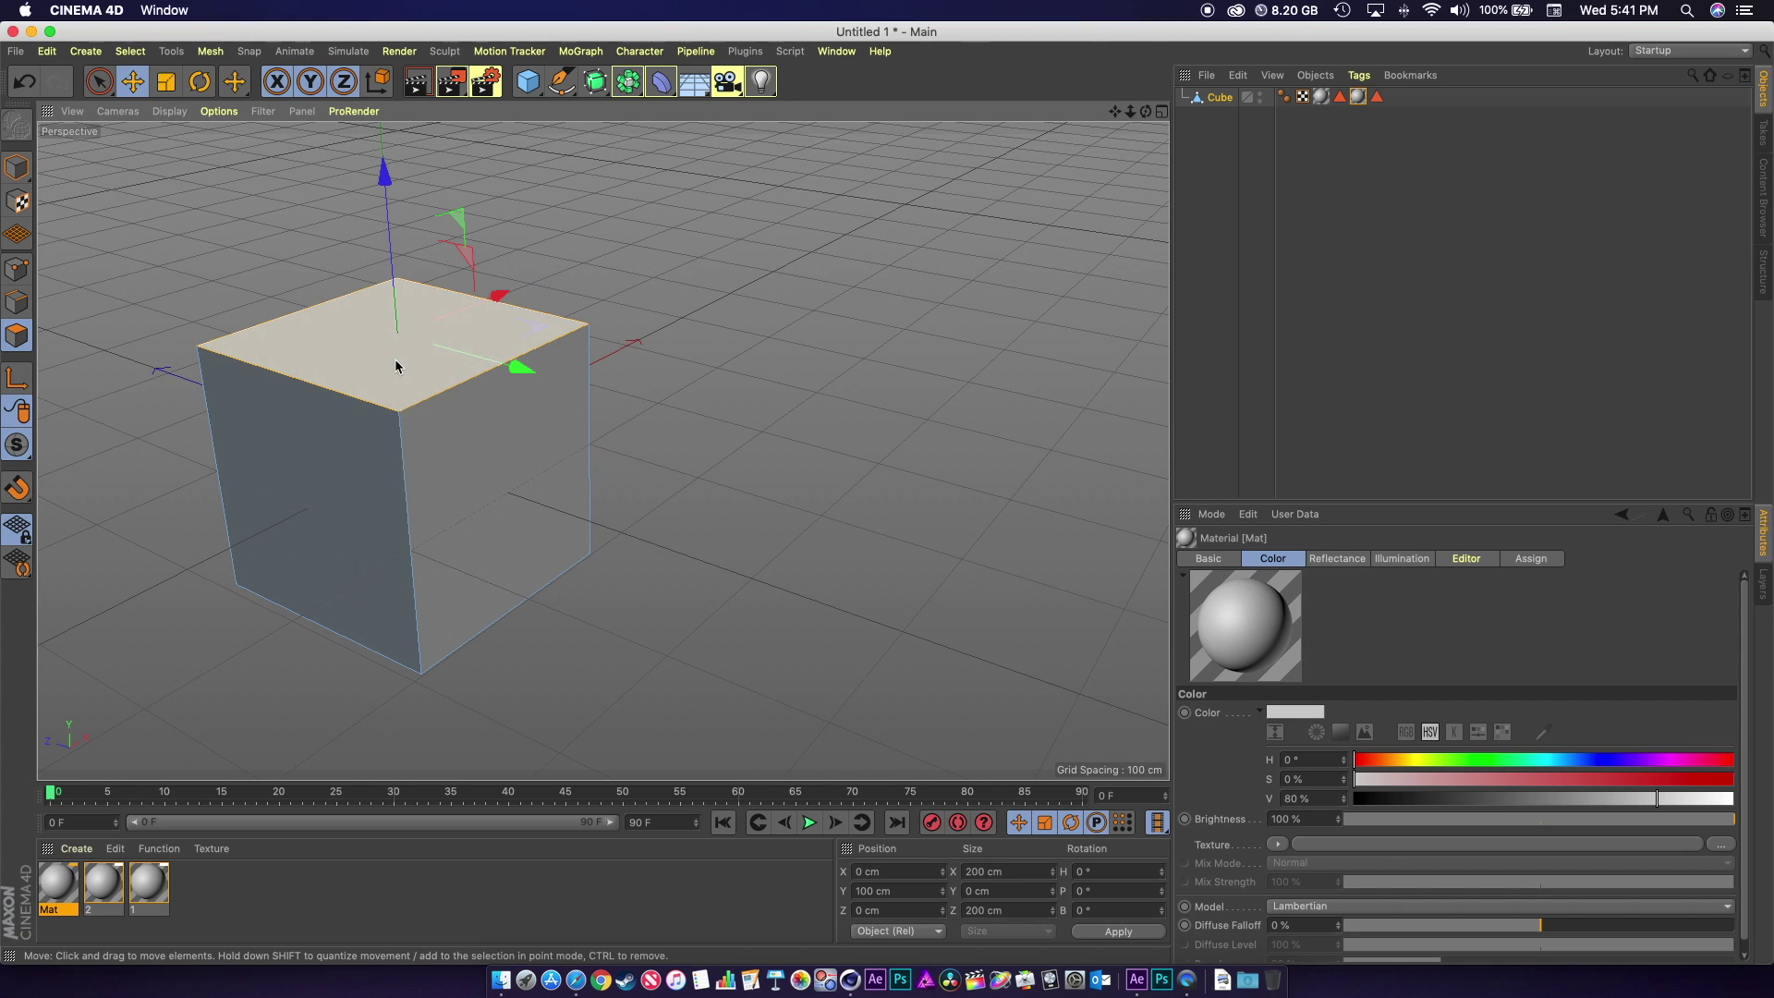
left_click(298, 495, "shift")
left_click_drag(315, 641, 364, 396, "alt")
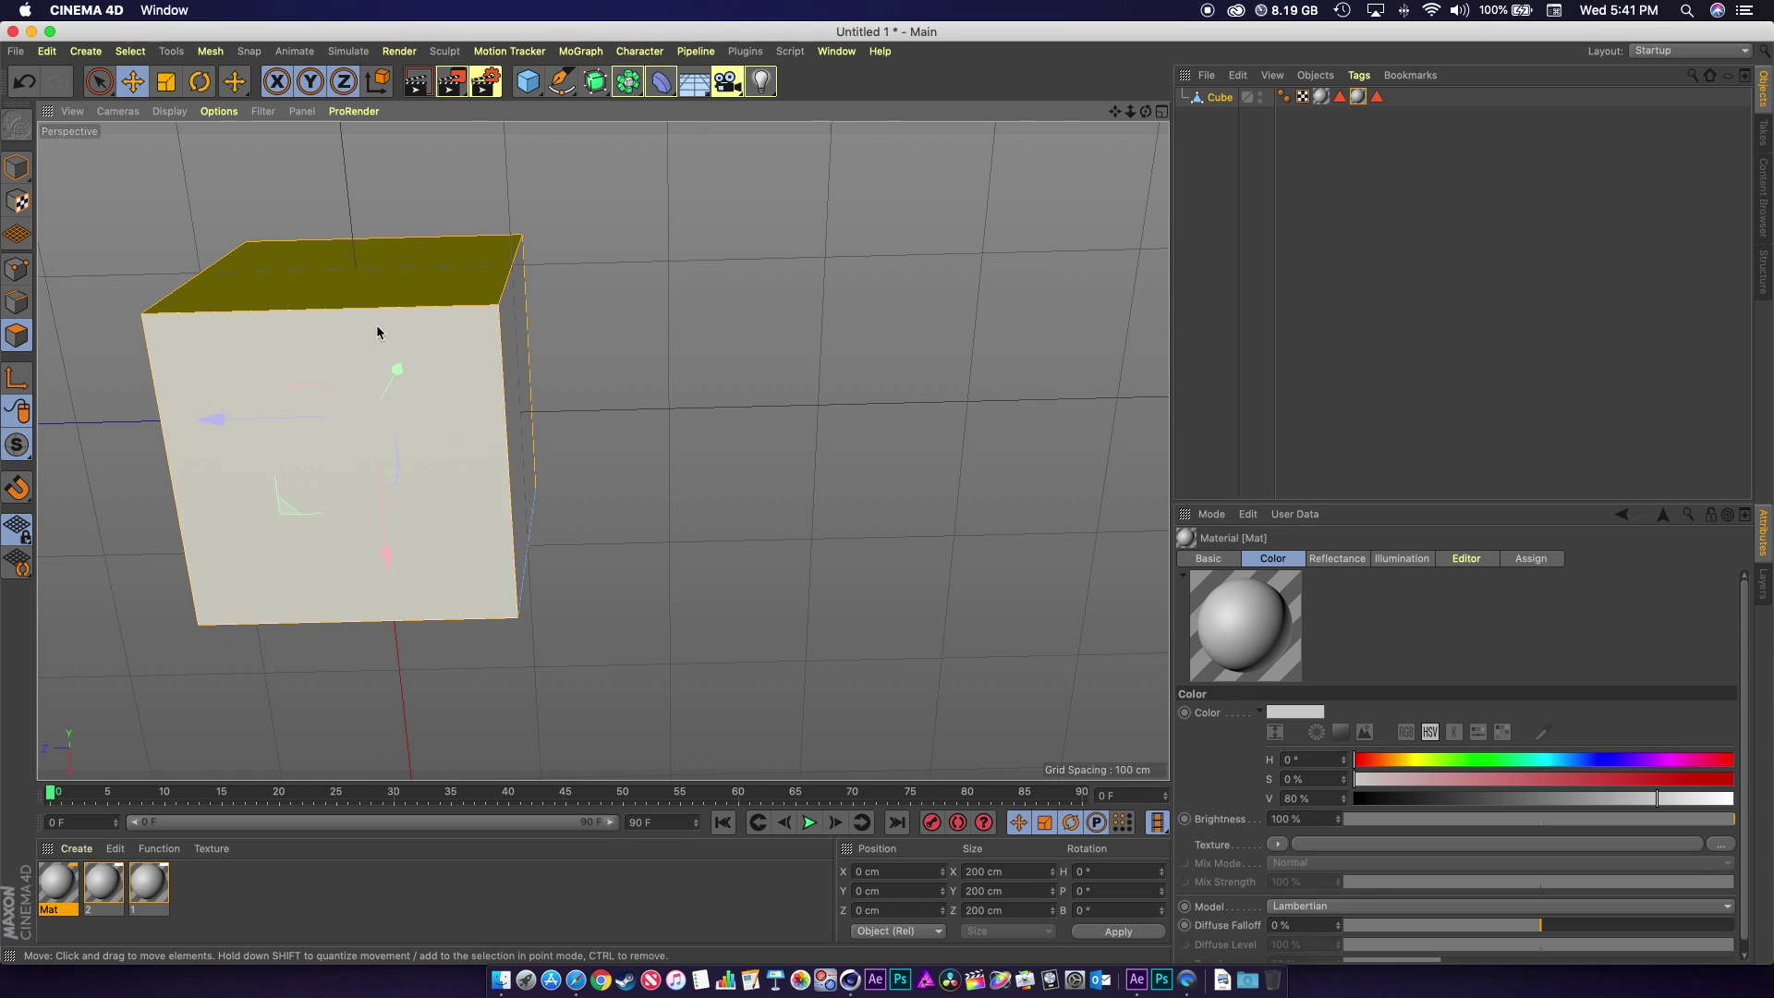
left_click_drag(377, 331, 407, 448, "alt")
left_click_drag(57, 883, 322, 539)
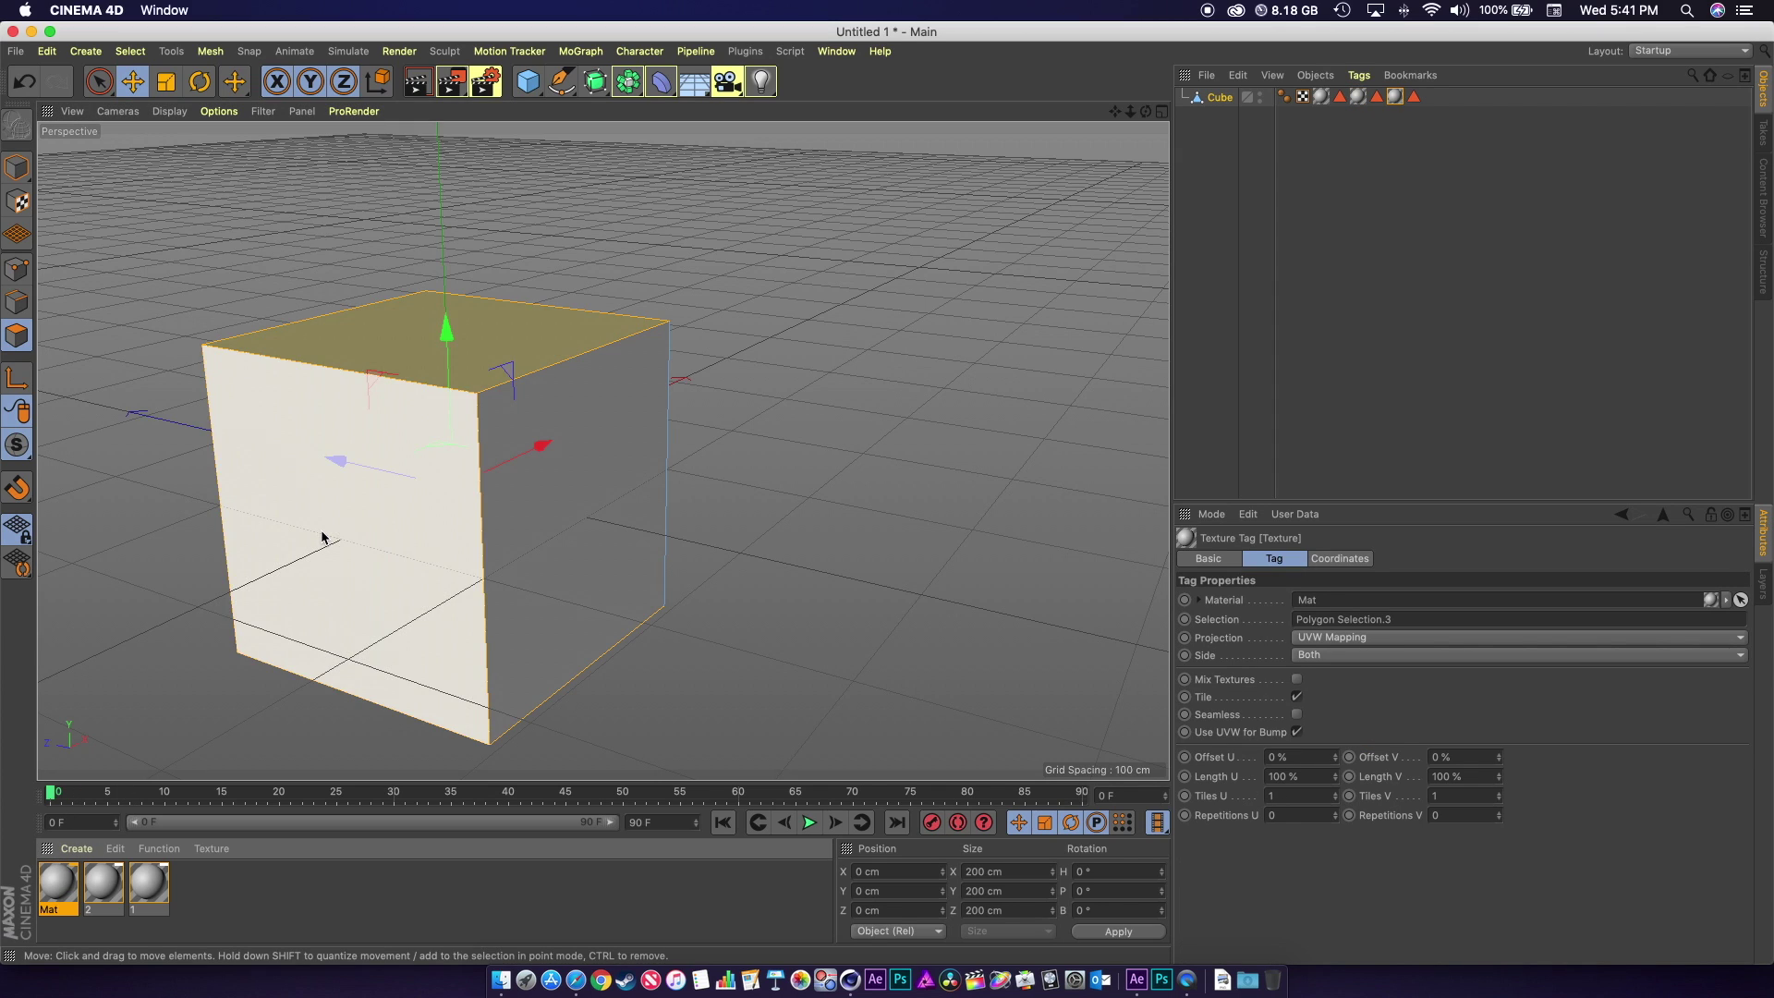
Step: Rename the material on the top, bottom and -X side polygons as 3
double_click(49, 912)
type("3")
key("Return")
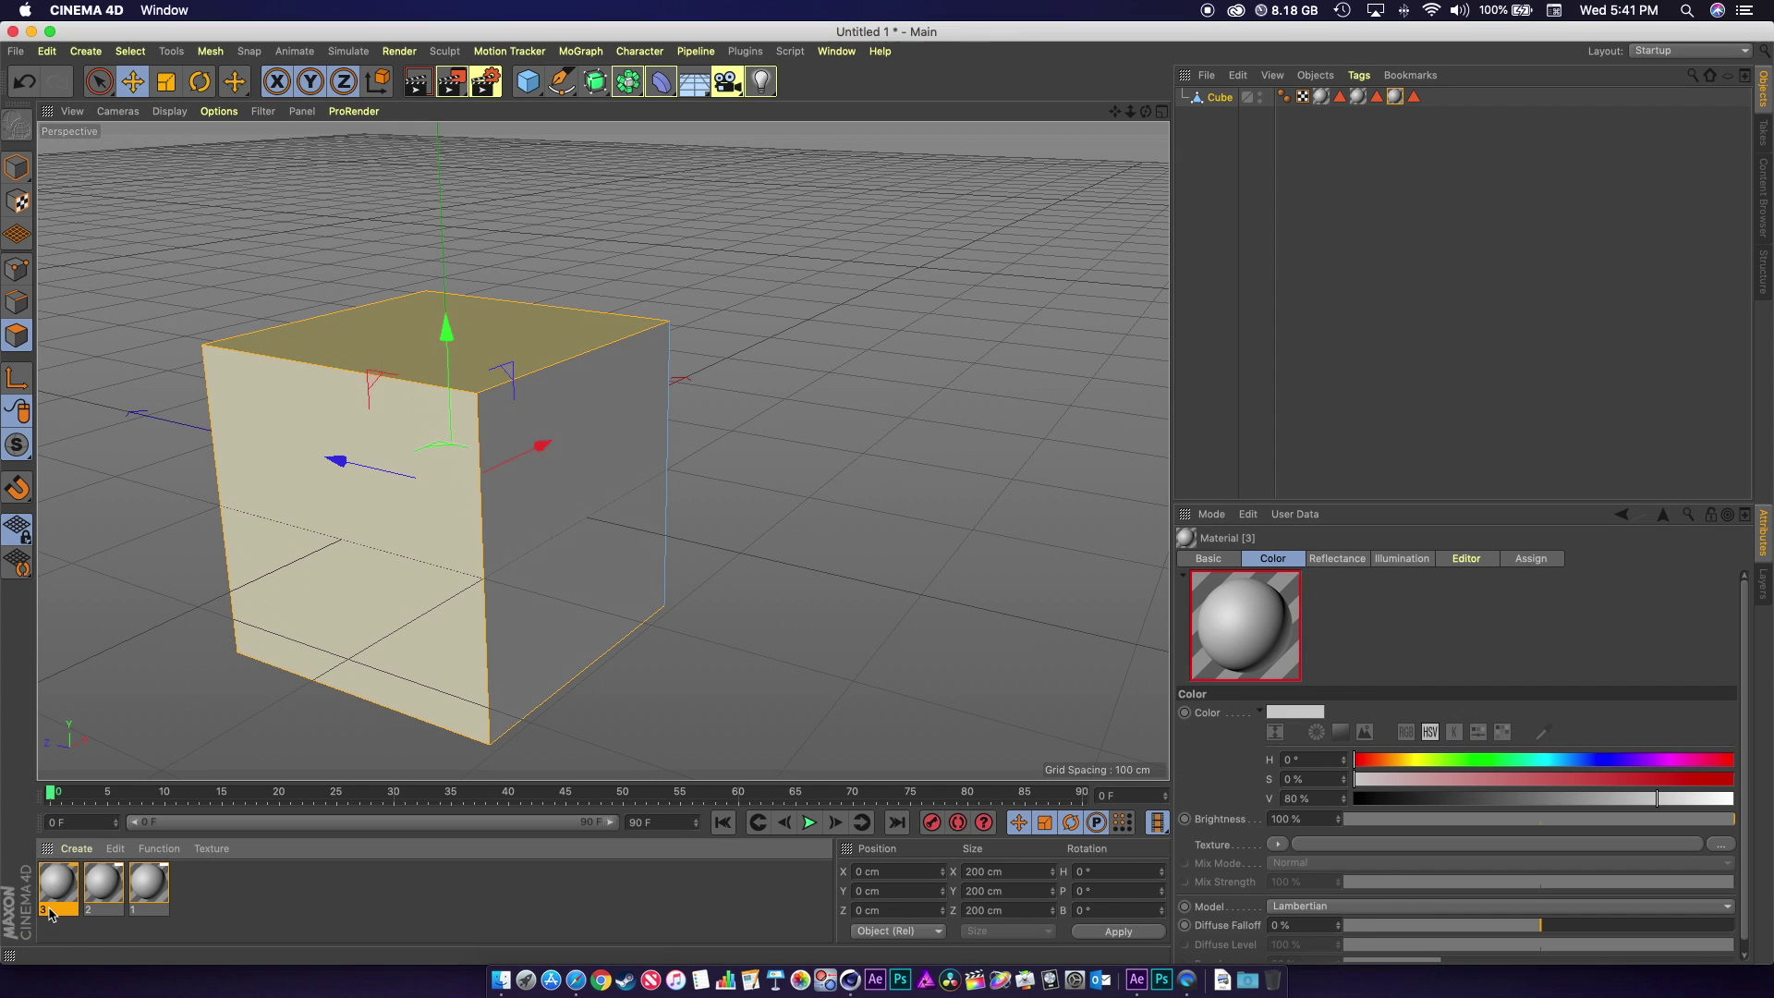
Step: Create a fourth material, apply it to the cube's remaining back (+Z) polygon and name it 4
left_click_drag(328, 490, 924, 293, "alt")
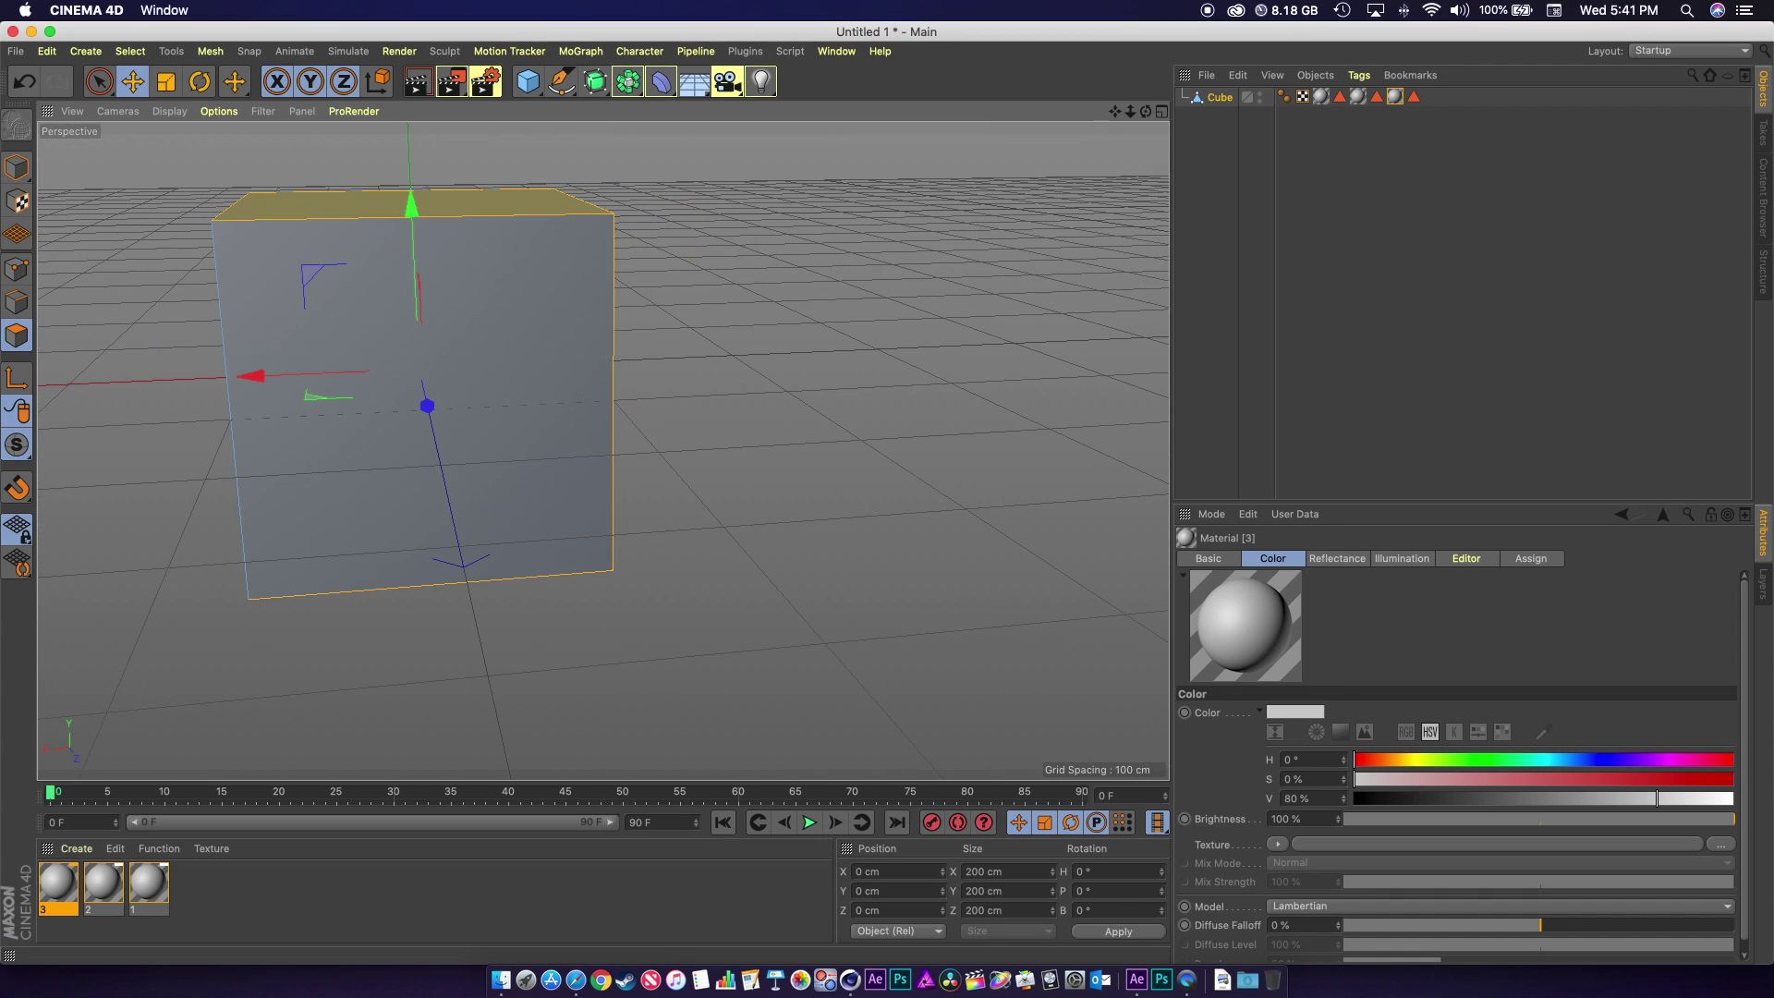
left_click(77, 848)
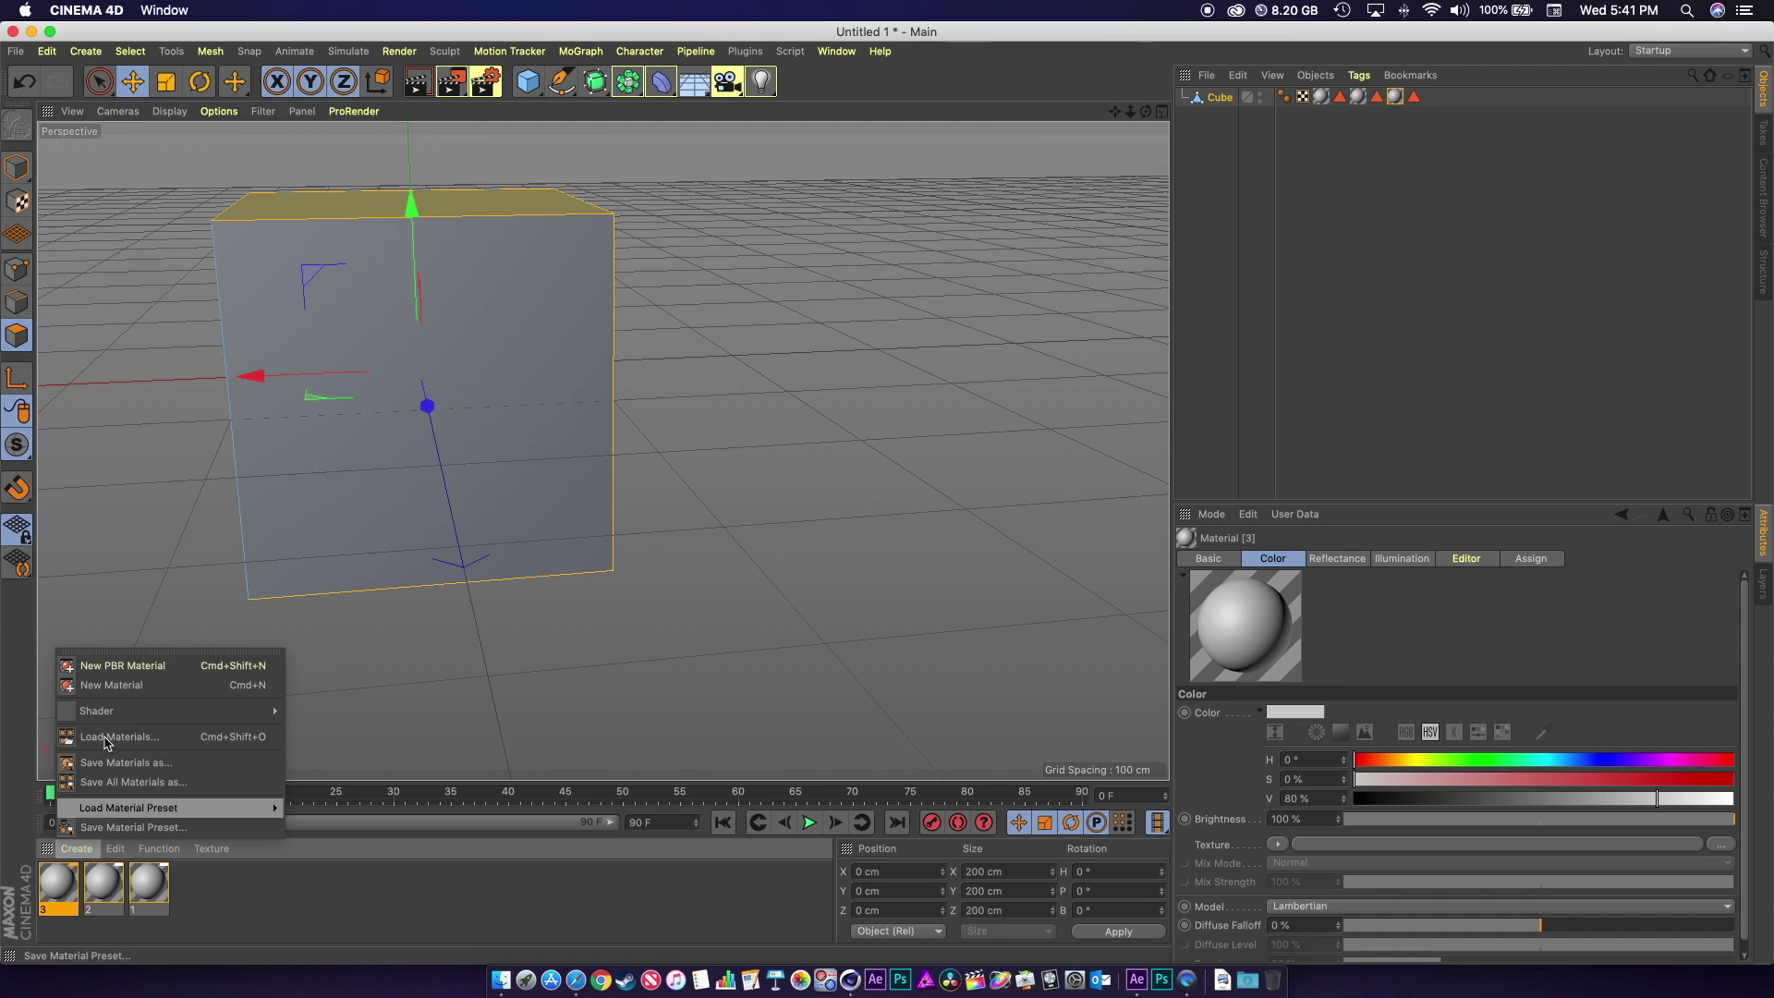
left_click(114, 687)
left_click_drag(58, 883, 400, 349)
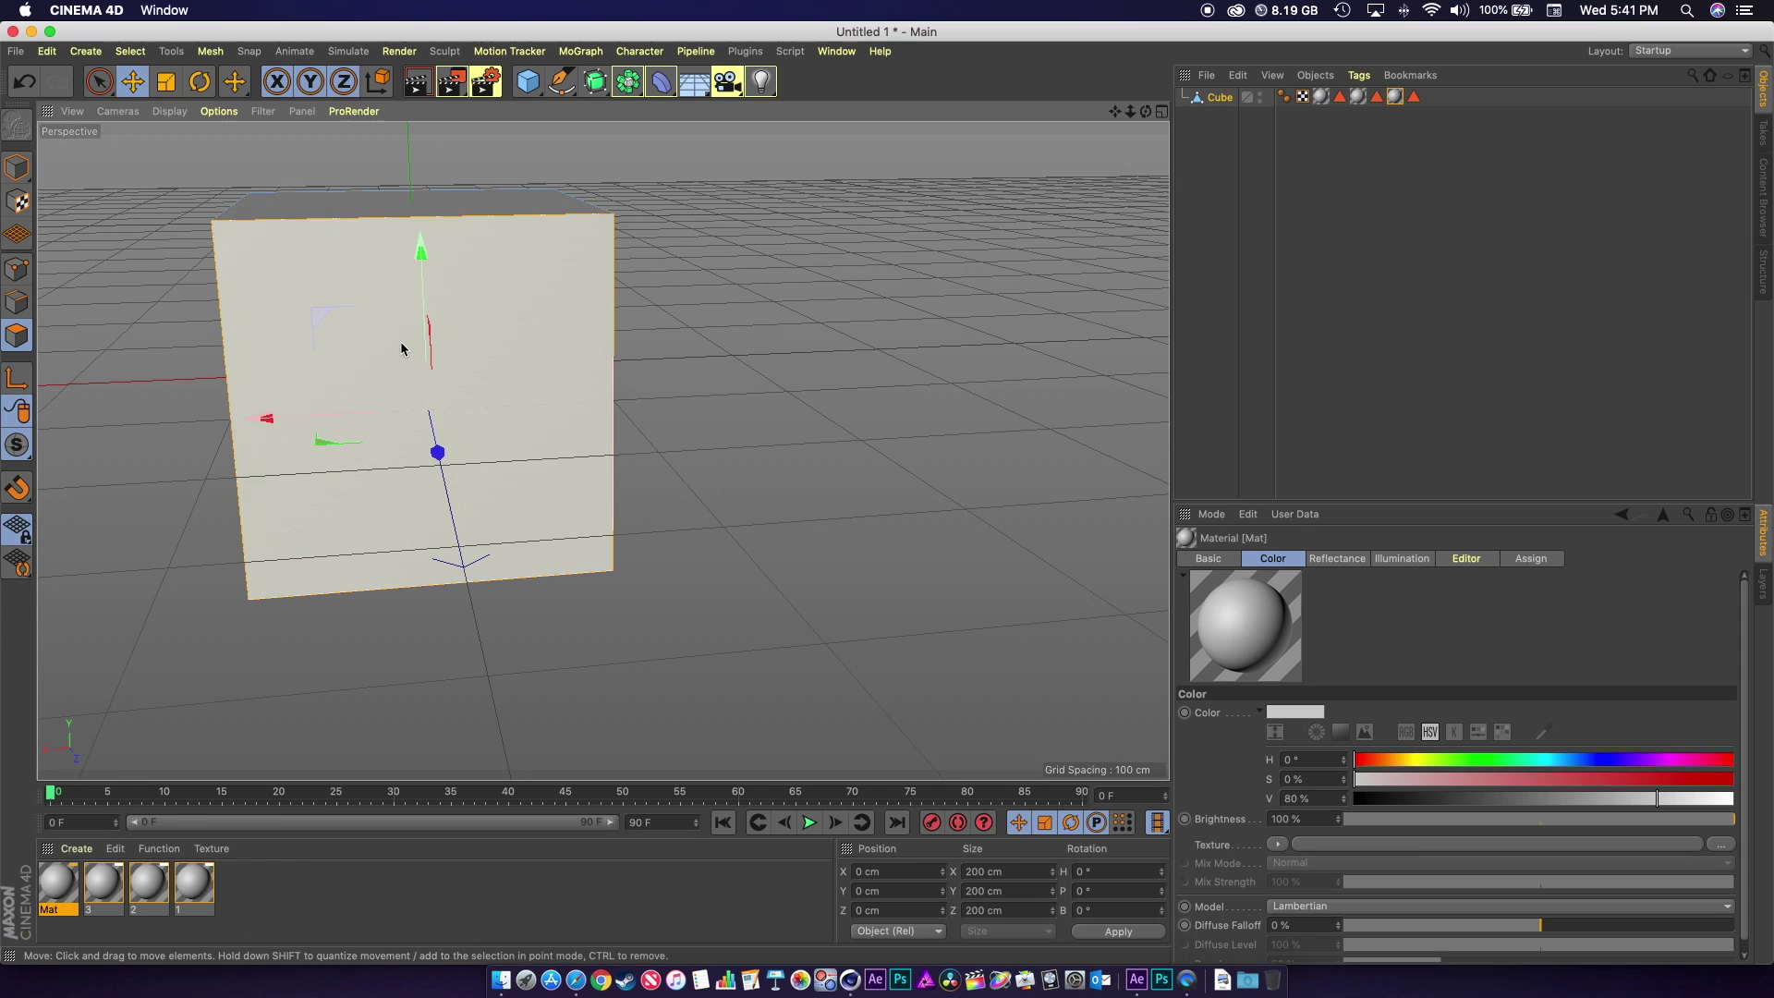
left_click_drag(57, 886, 447, 348)
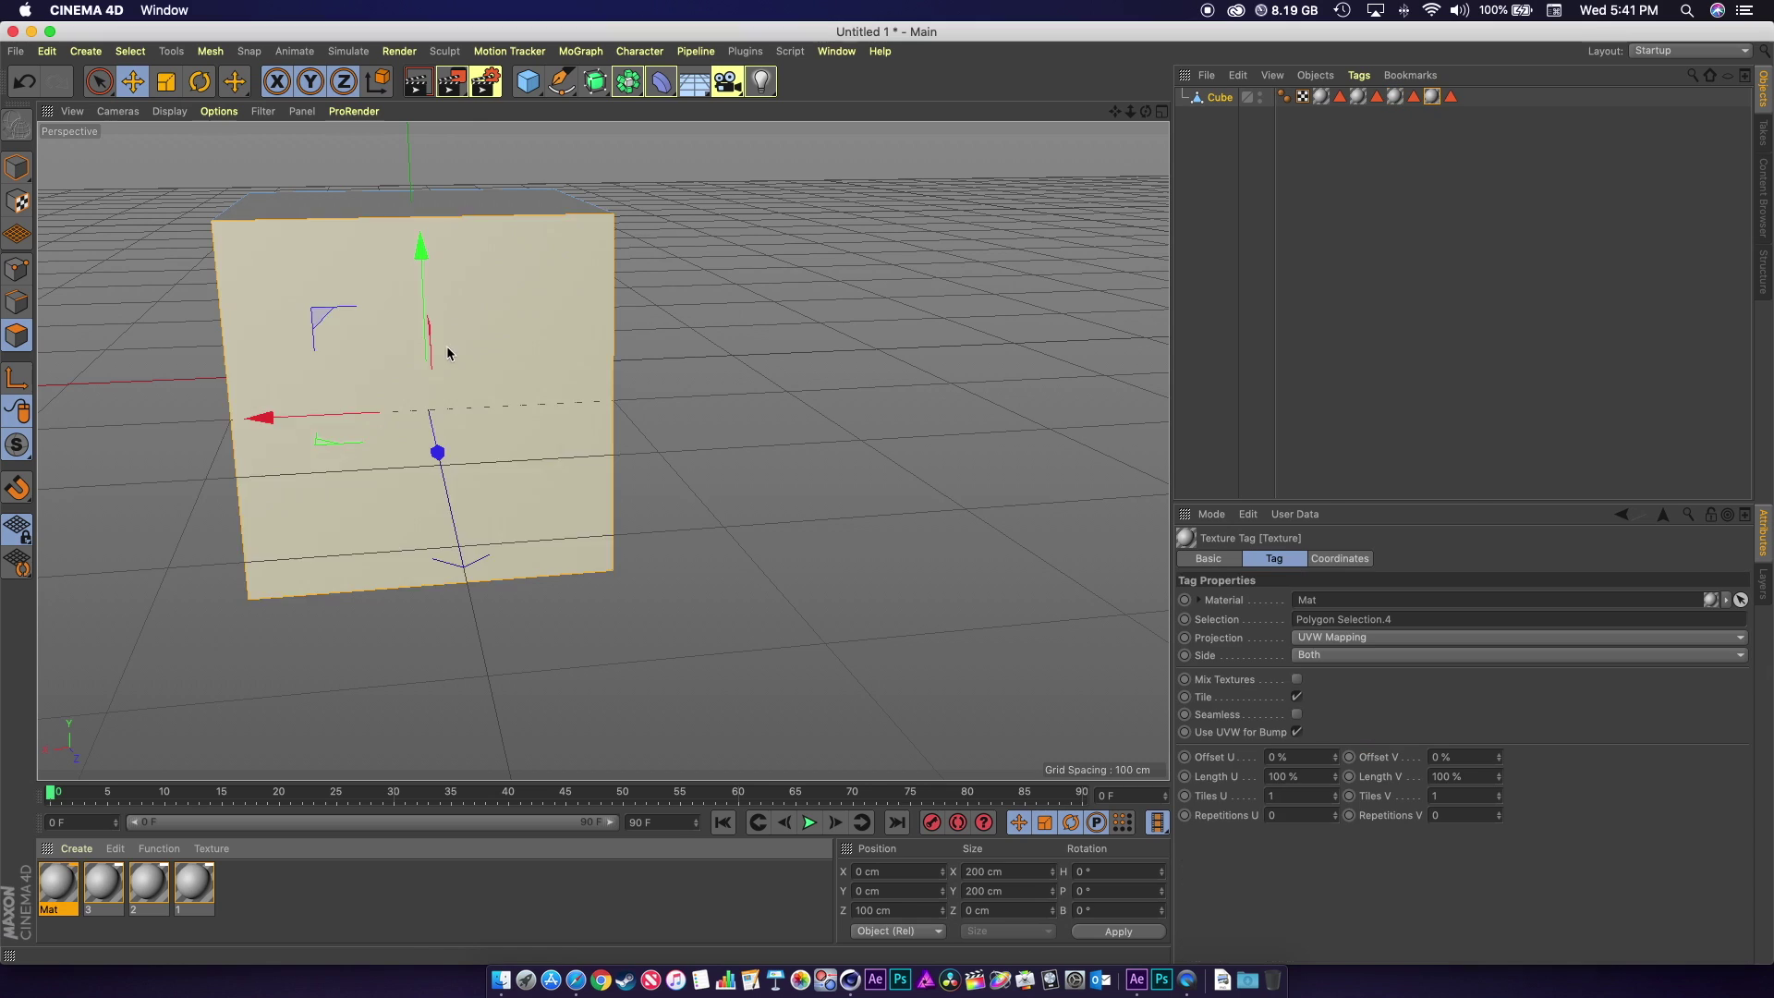
left_click(49, 913)
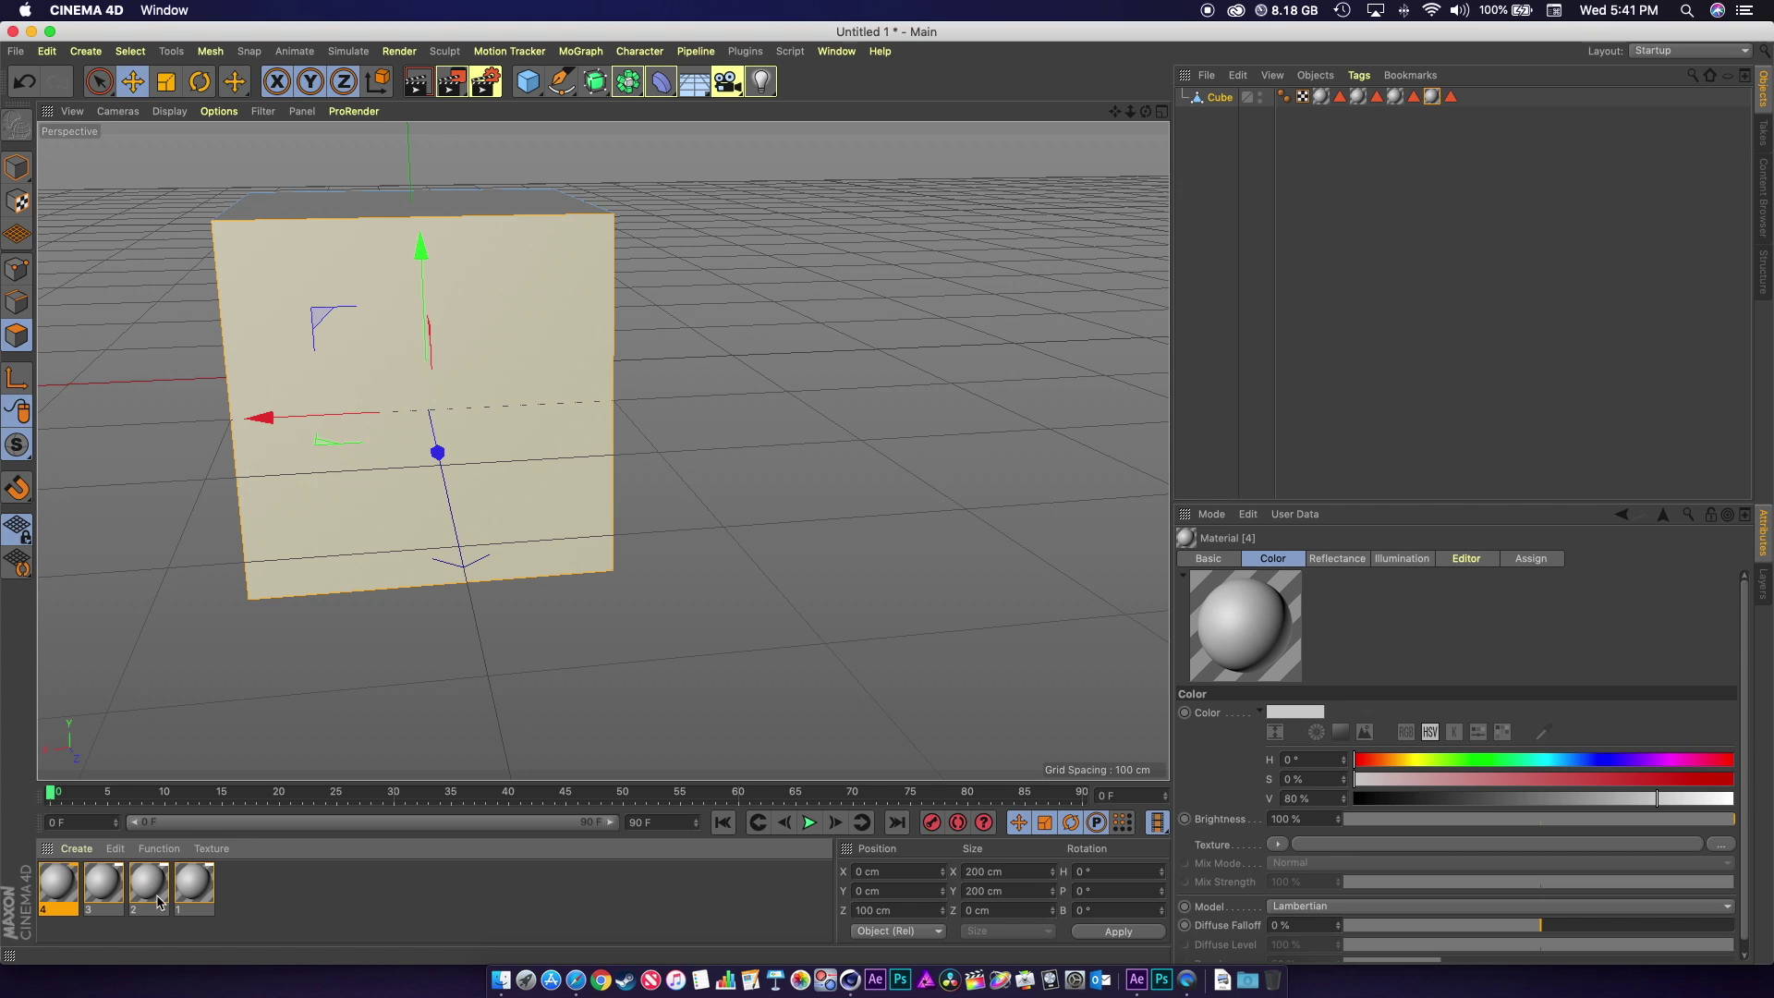
Step: Save the textured cube scene to the Desktop as a .c4d file
left_click_drag(154, 912, 947, 250)
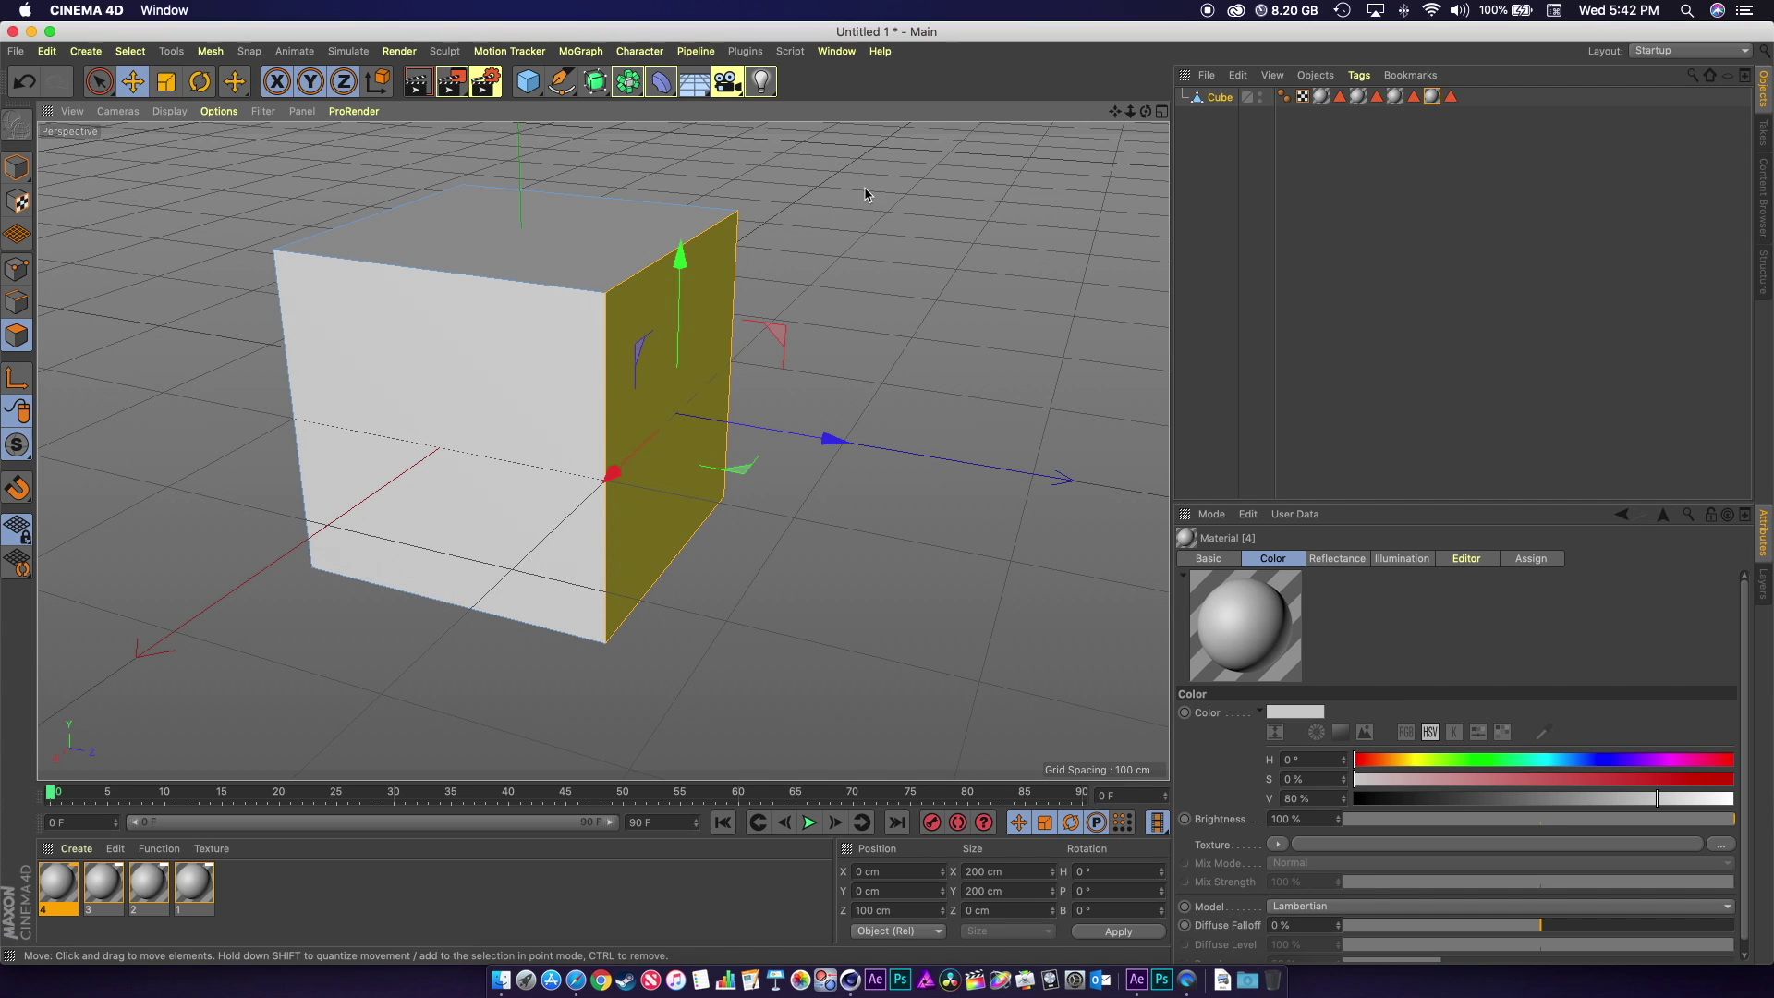
key("super+s")
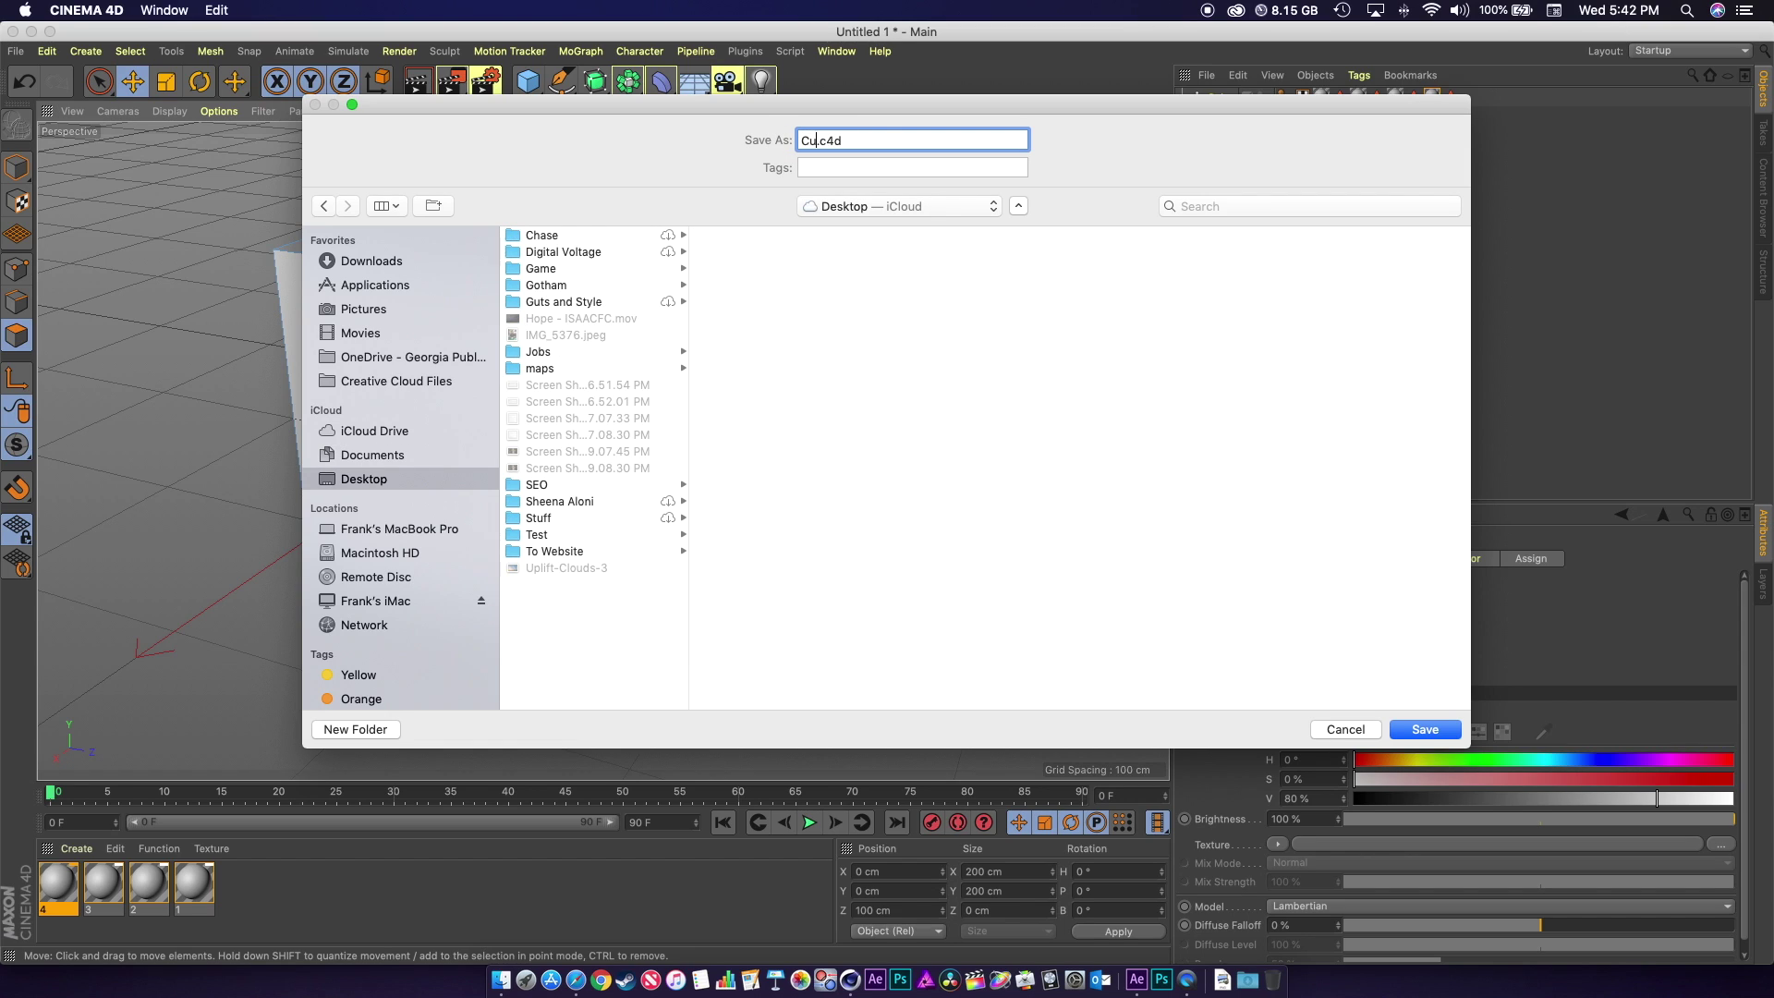
type("e")
left_click(1426, 730)
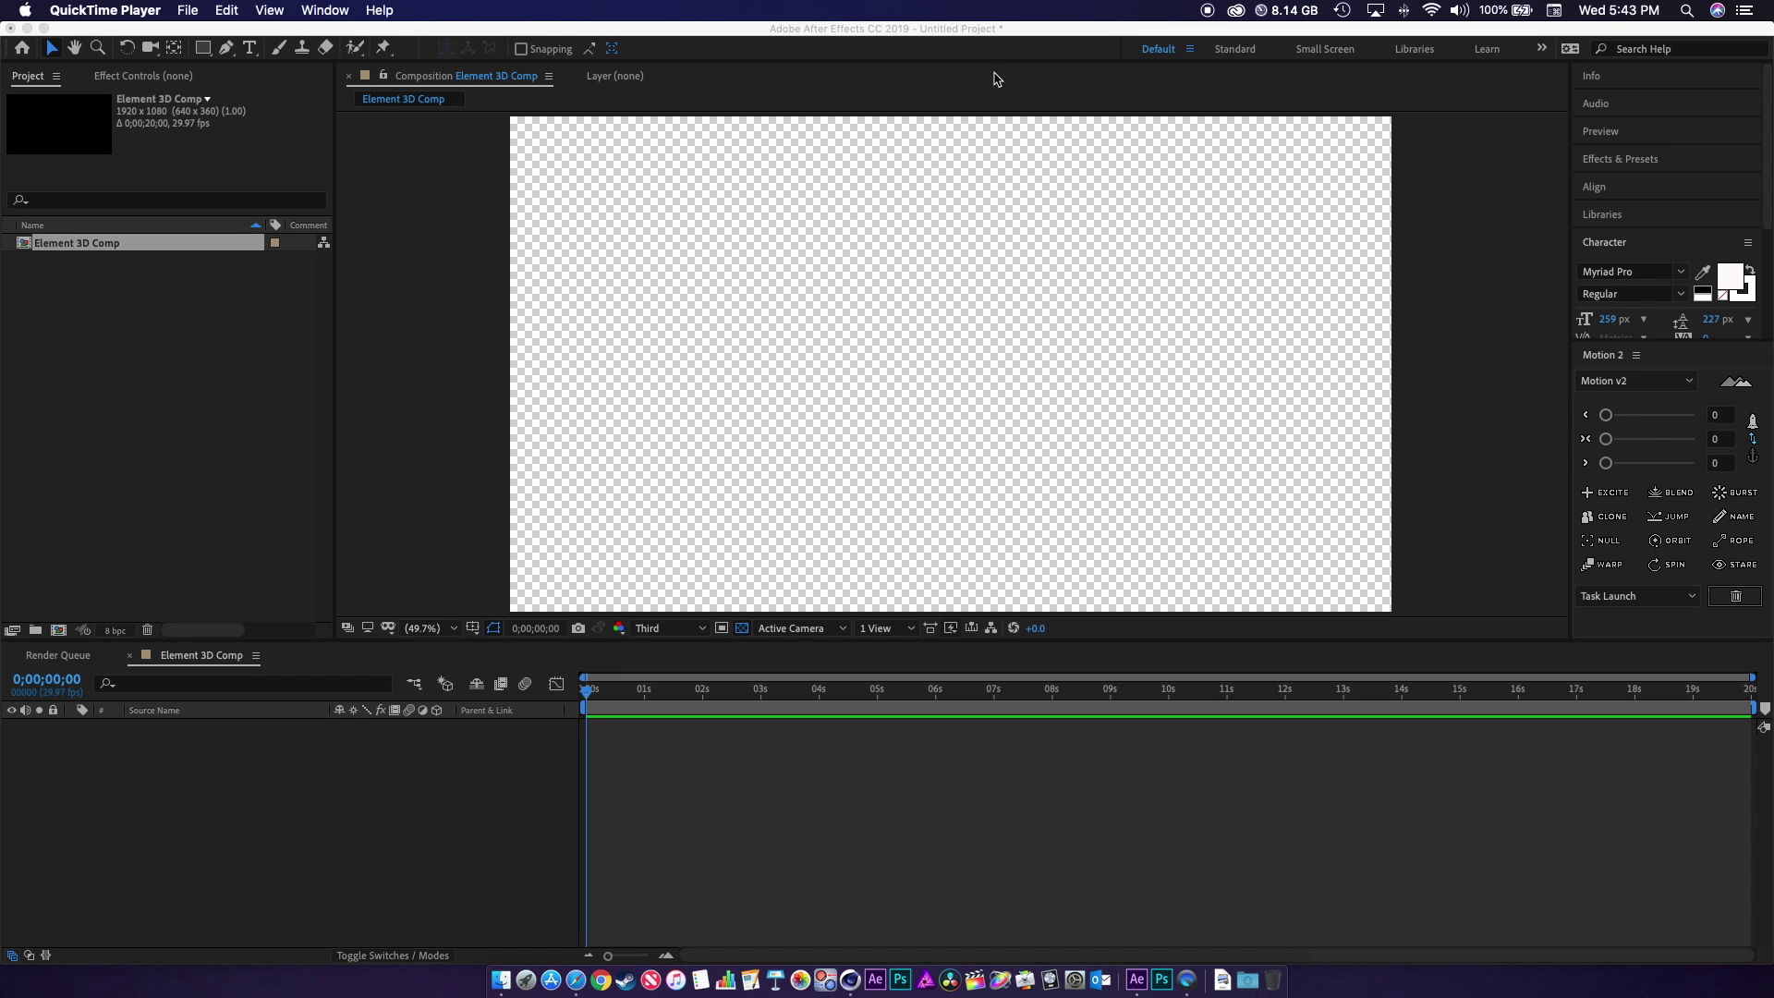
Step: Switch to After Effects and add a black 1920 x 1080 px solid named ELEMENT to Element 3D Comp
left_click(222, 351)
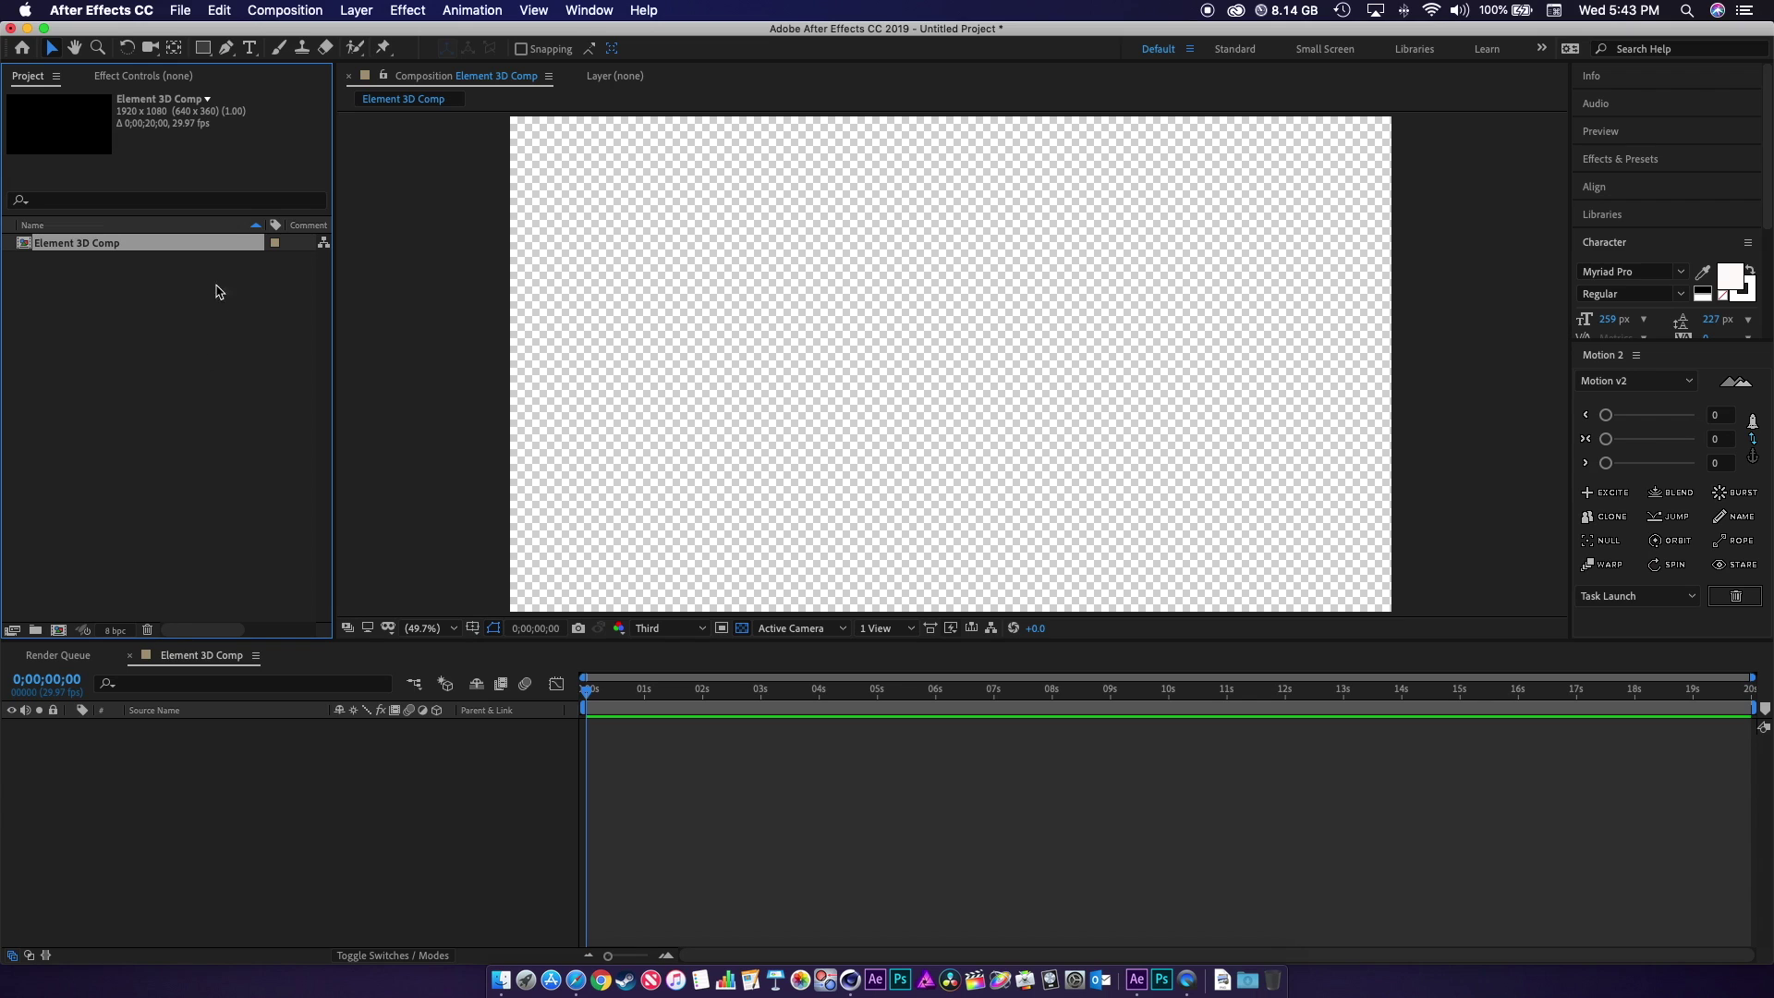
left_click(362, 10)
left_click(290, 816)
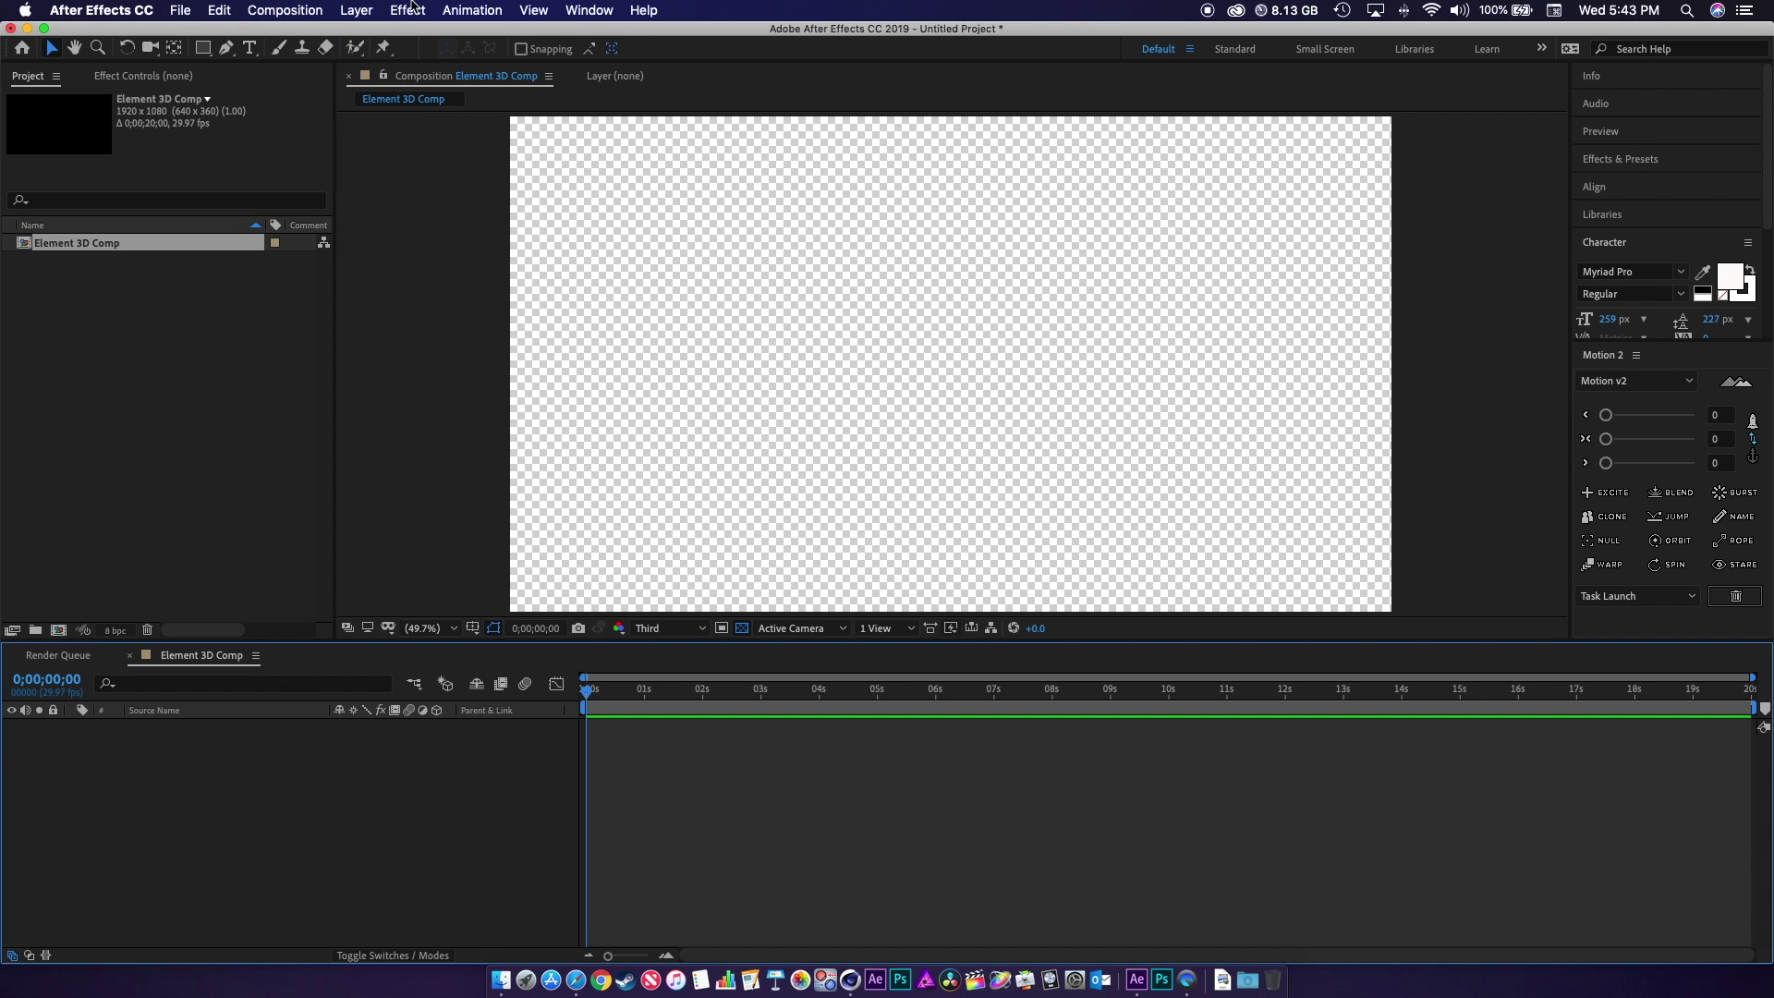
left_click(357, 10)
mouse_move(387, 37)
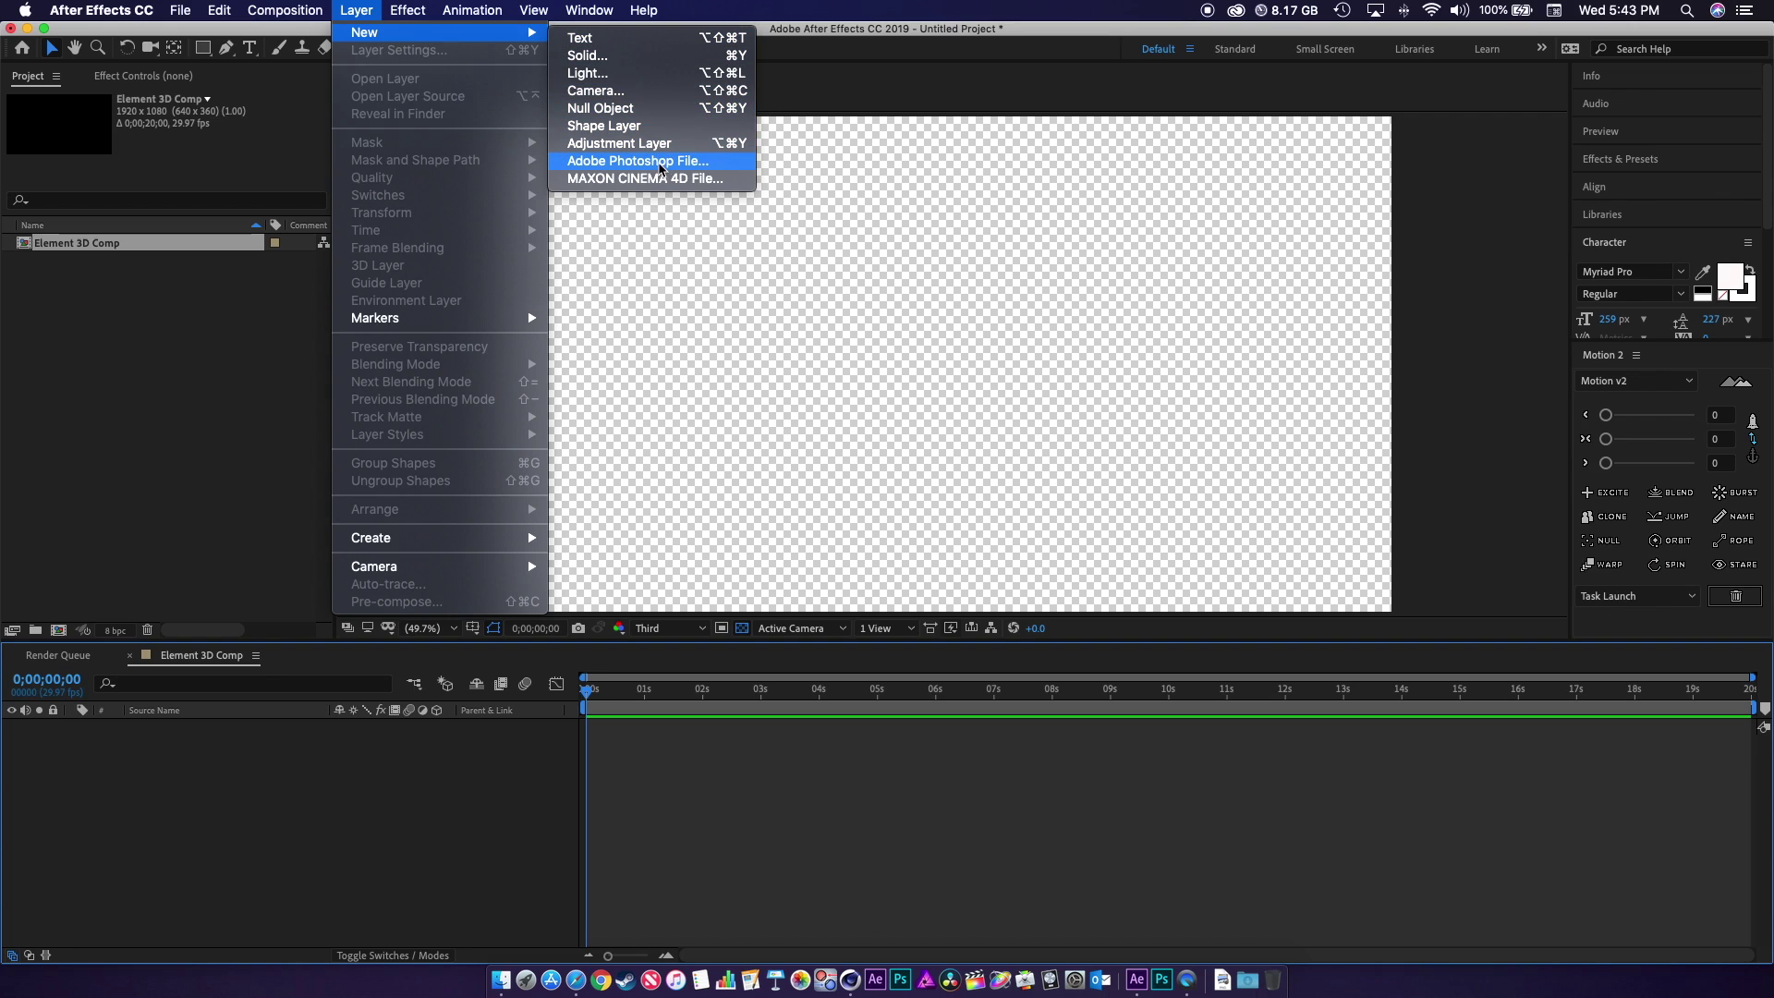
left_click(640, 74)
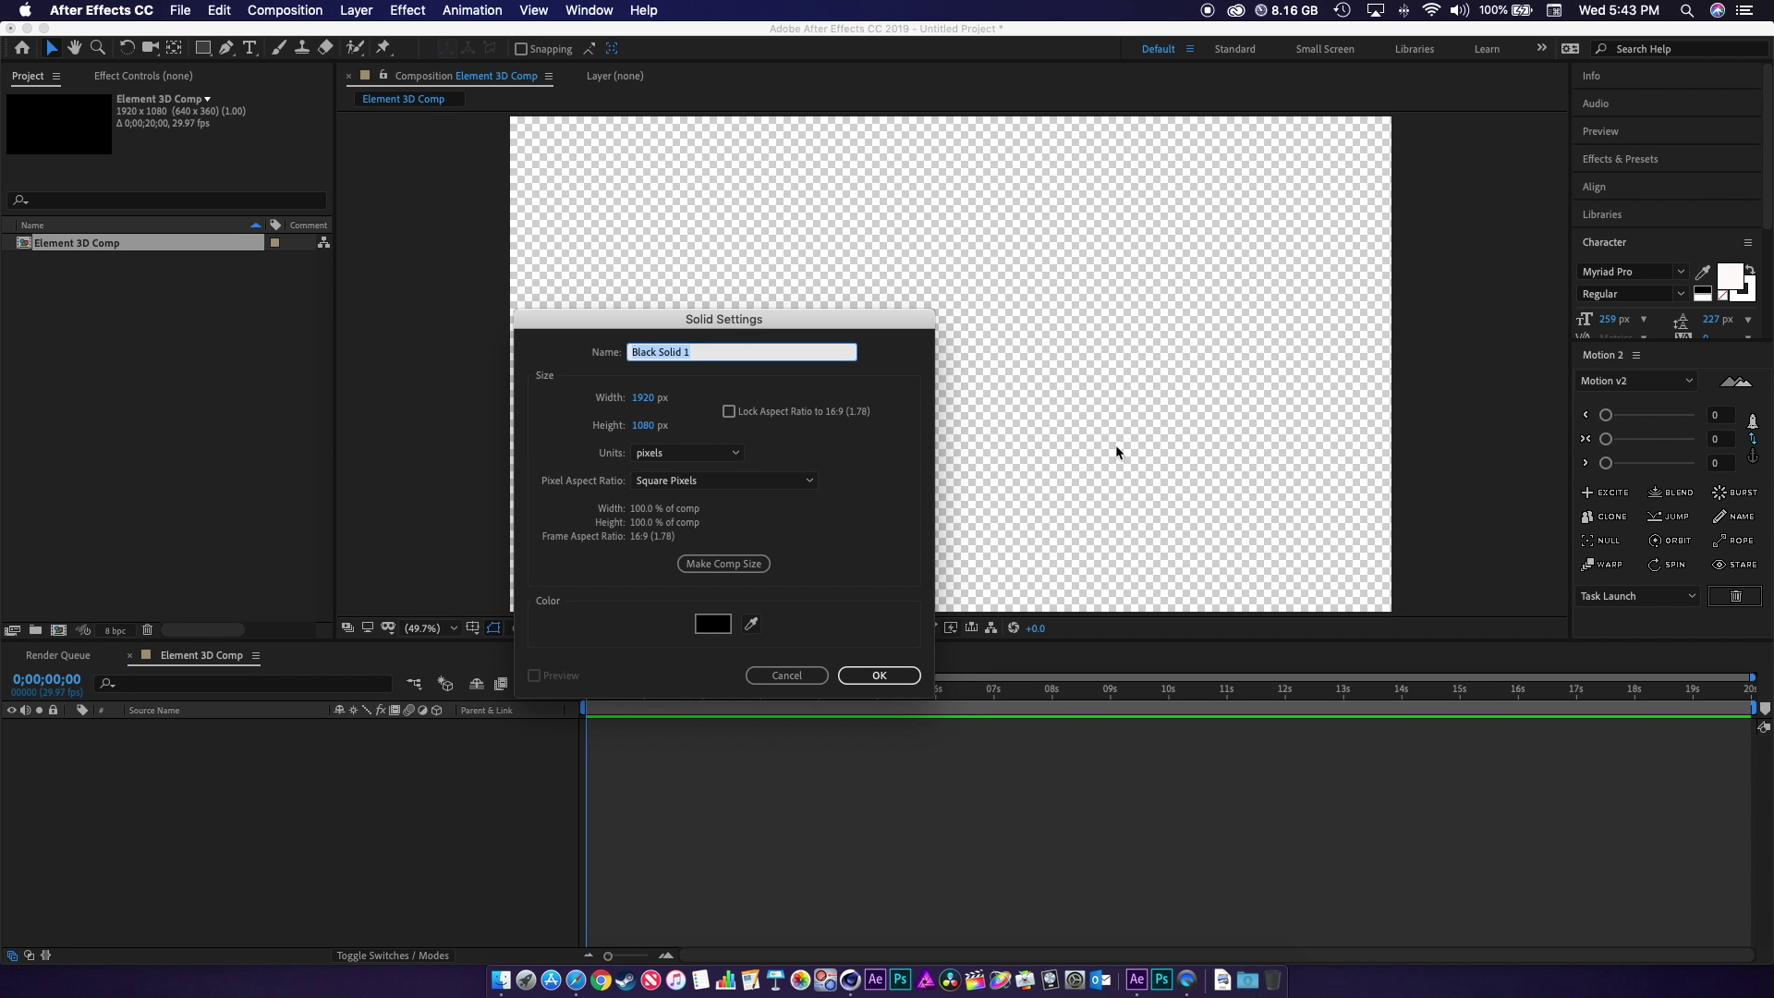
type("El")
left_click(880, 675)
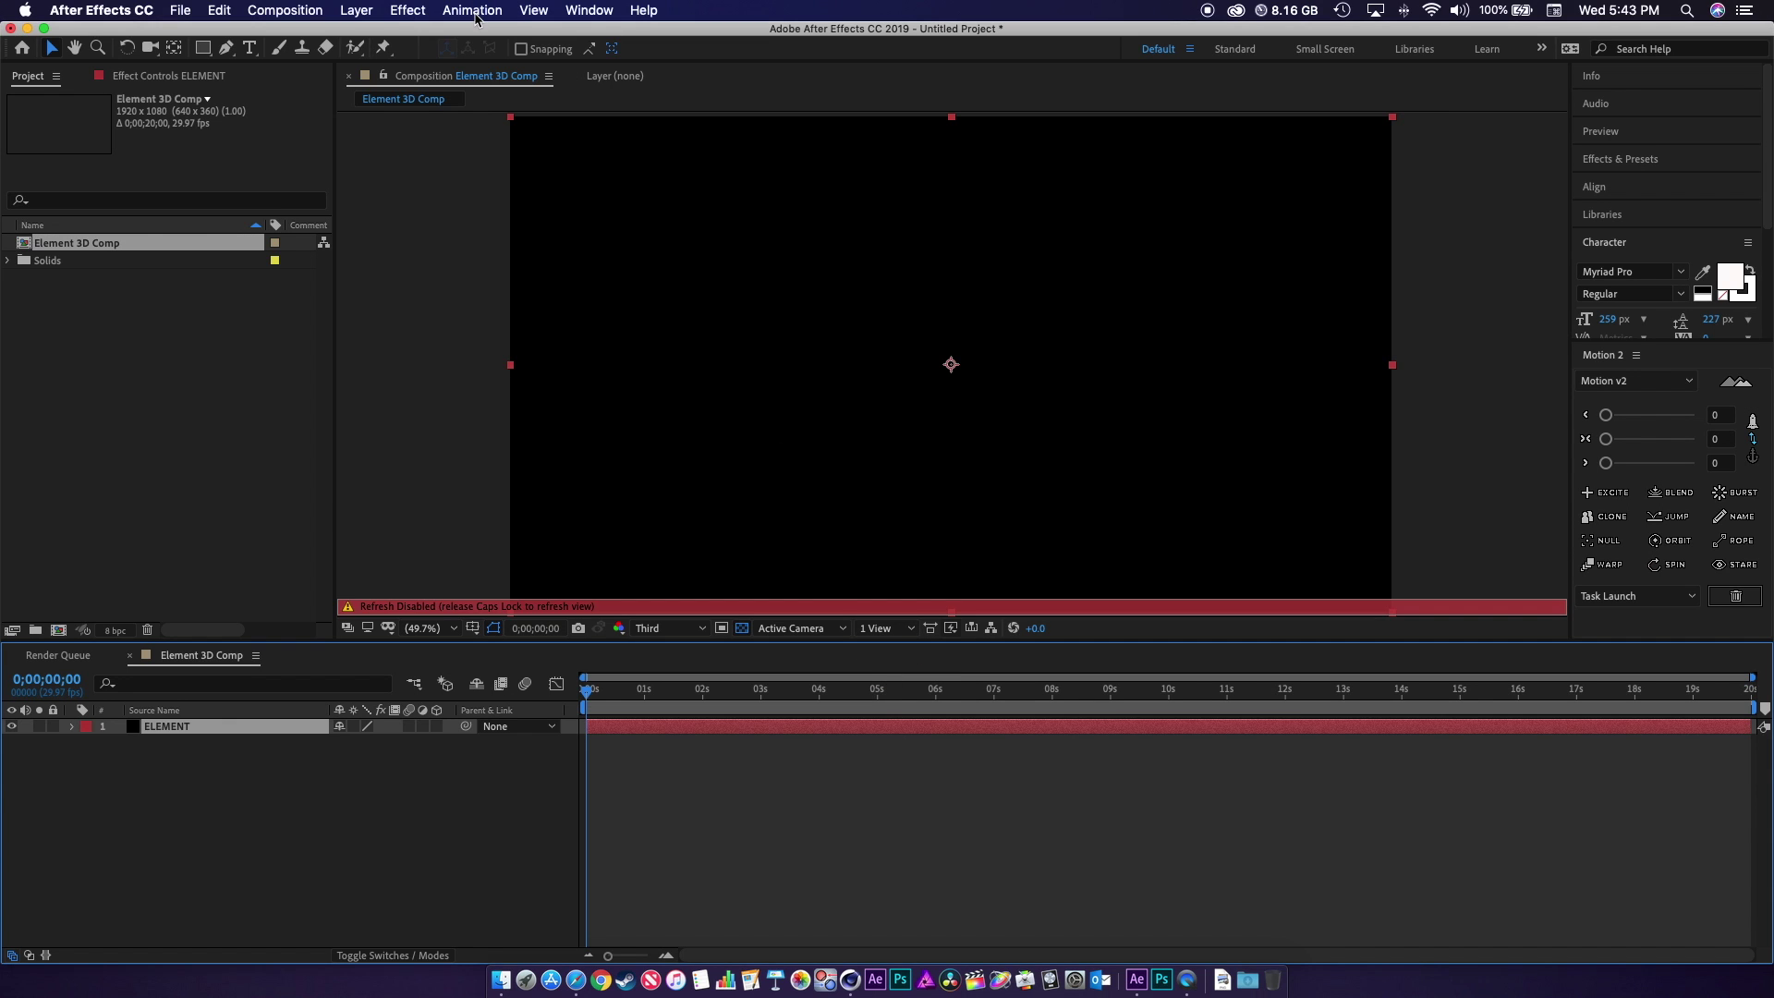
Step: Apply the Video Copilot Element effect to the ELEMENT solid and open its Scene Setup
key("Caps_Lock")
left_click(407, 10)
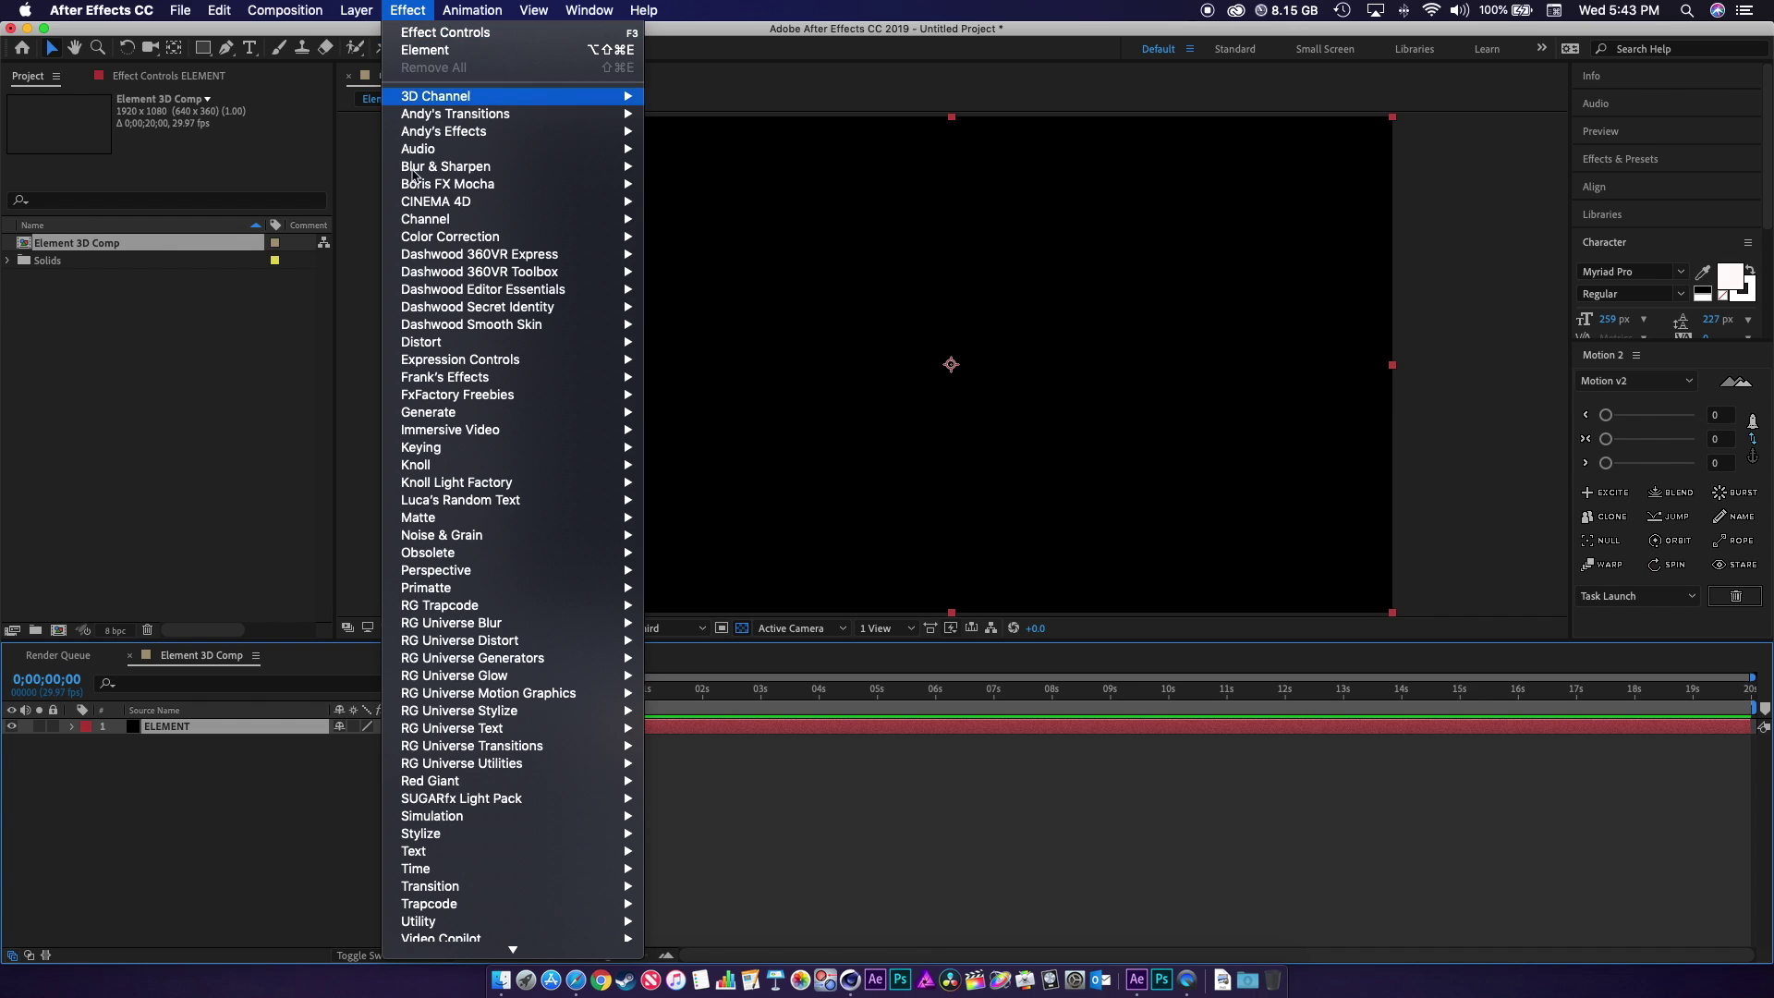
mouse_move(523, 937)
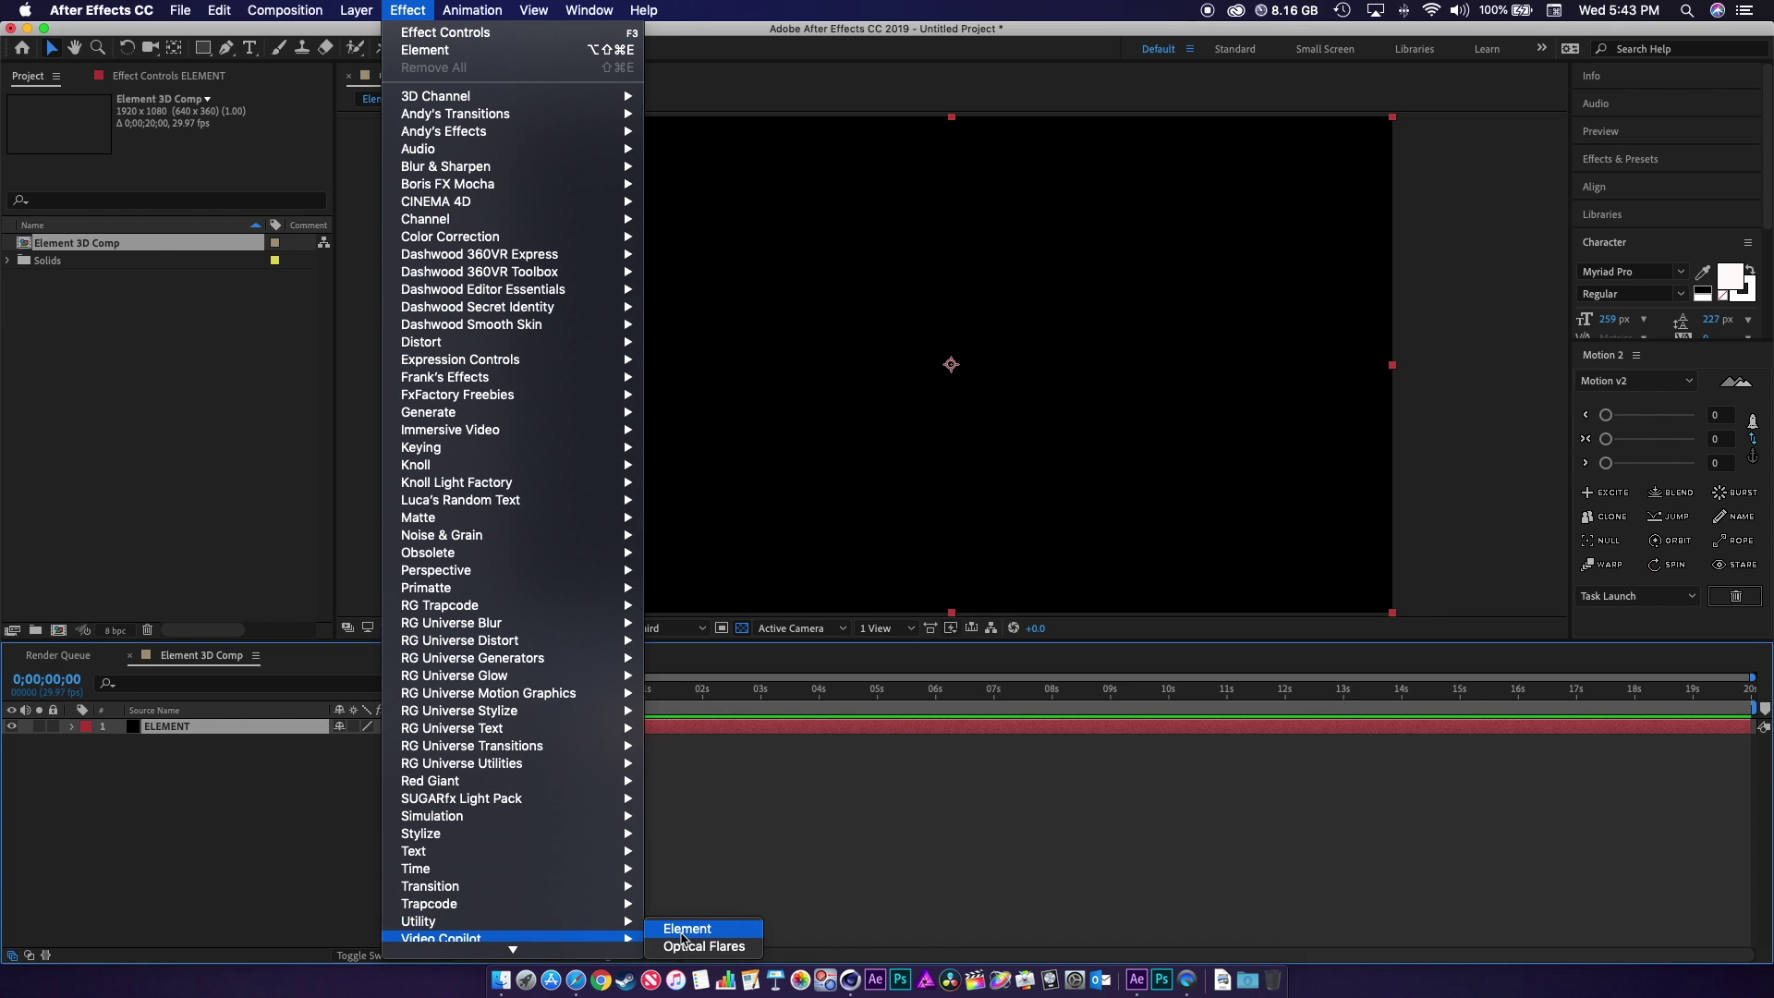
left_click(683, 933)
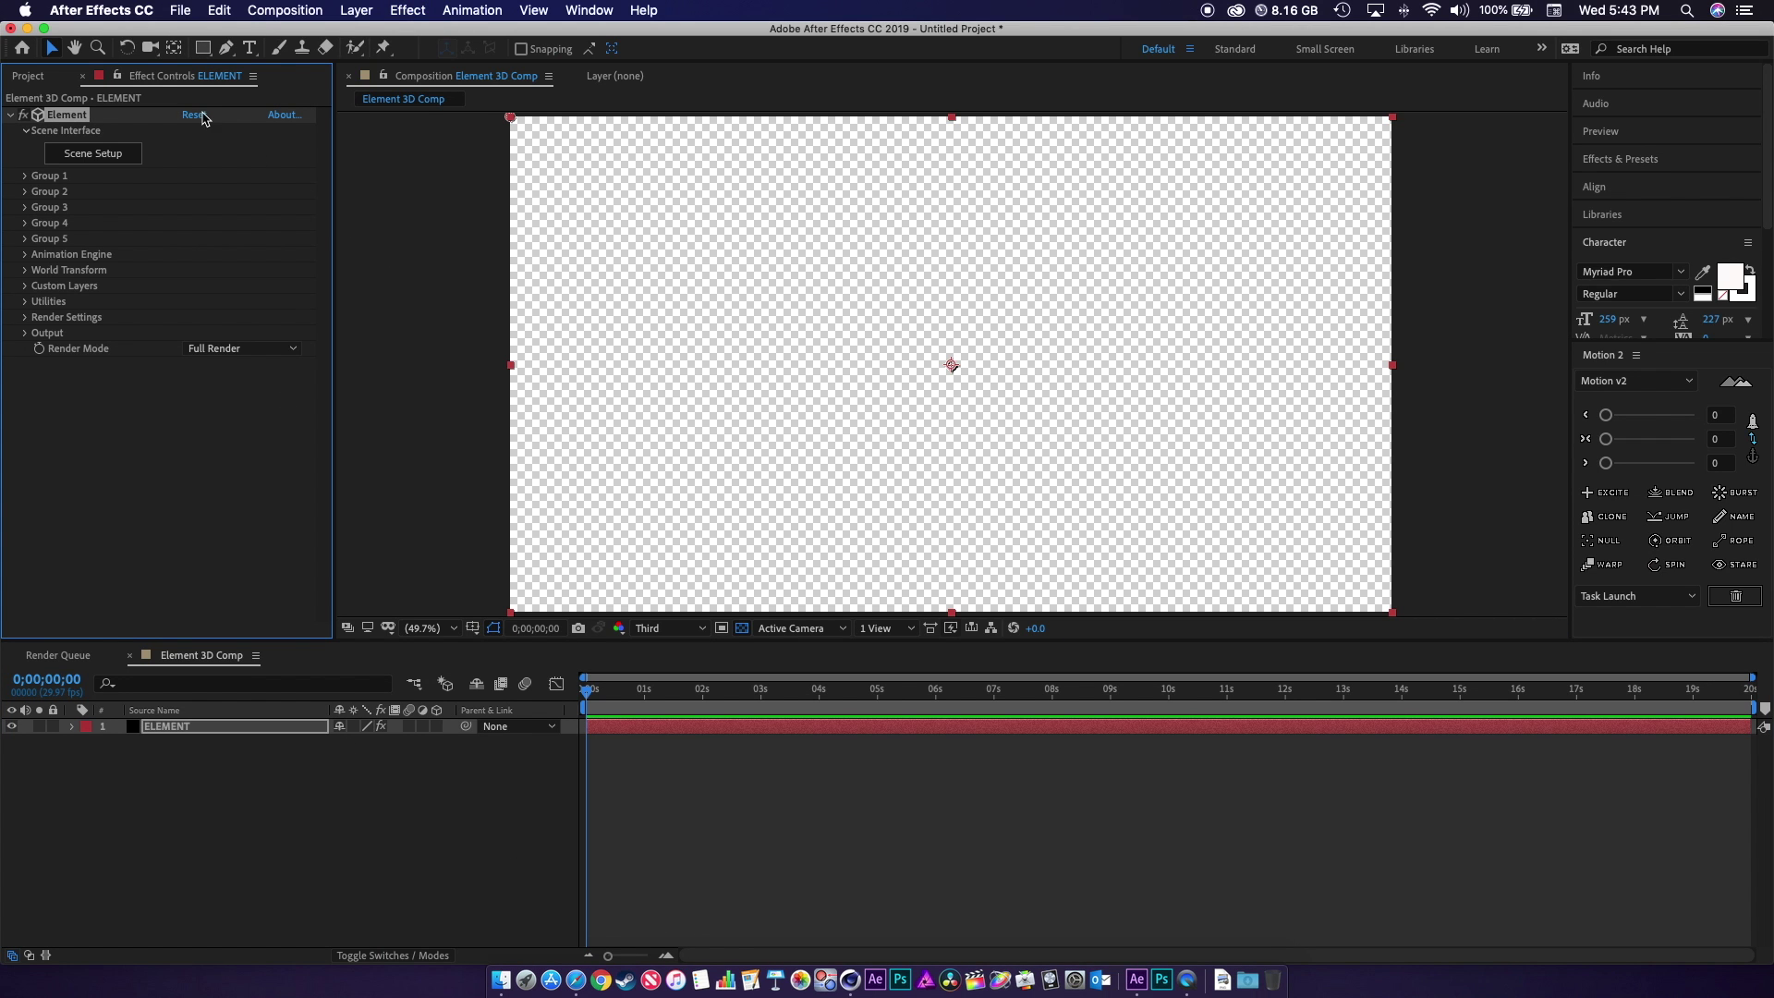
left_click(101, 159)
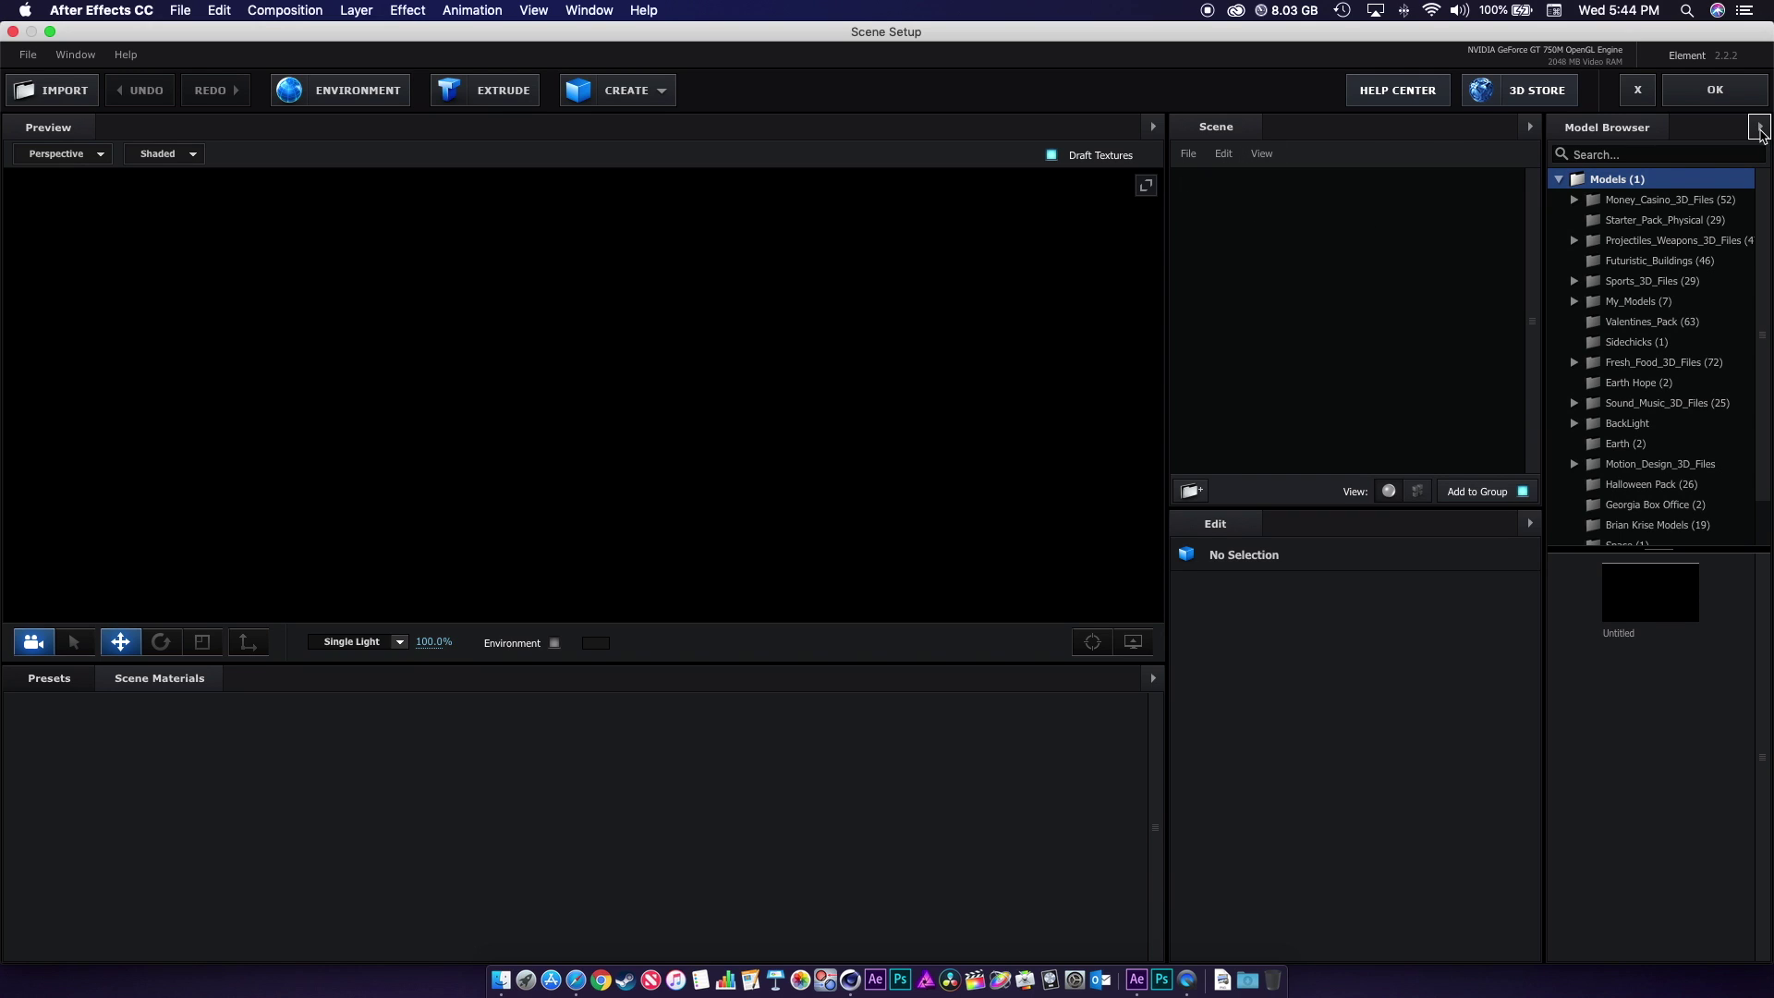
Step: Import the 3D object Cube.c4d from the Desktop with the default import preferences, loading its materials as Physical Shader
left_click(1759, 128)
left_click(1704, 132)
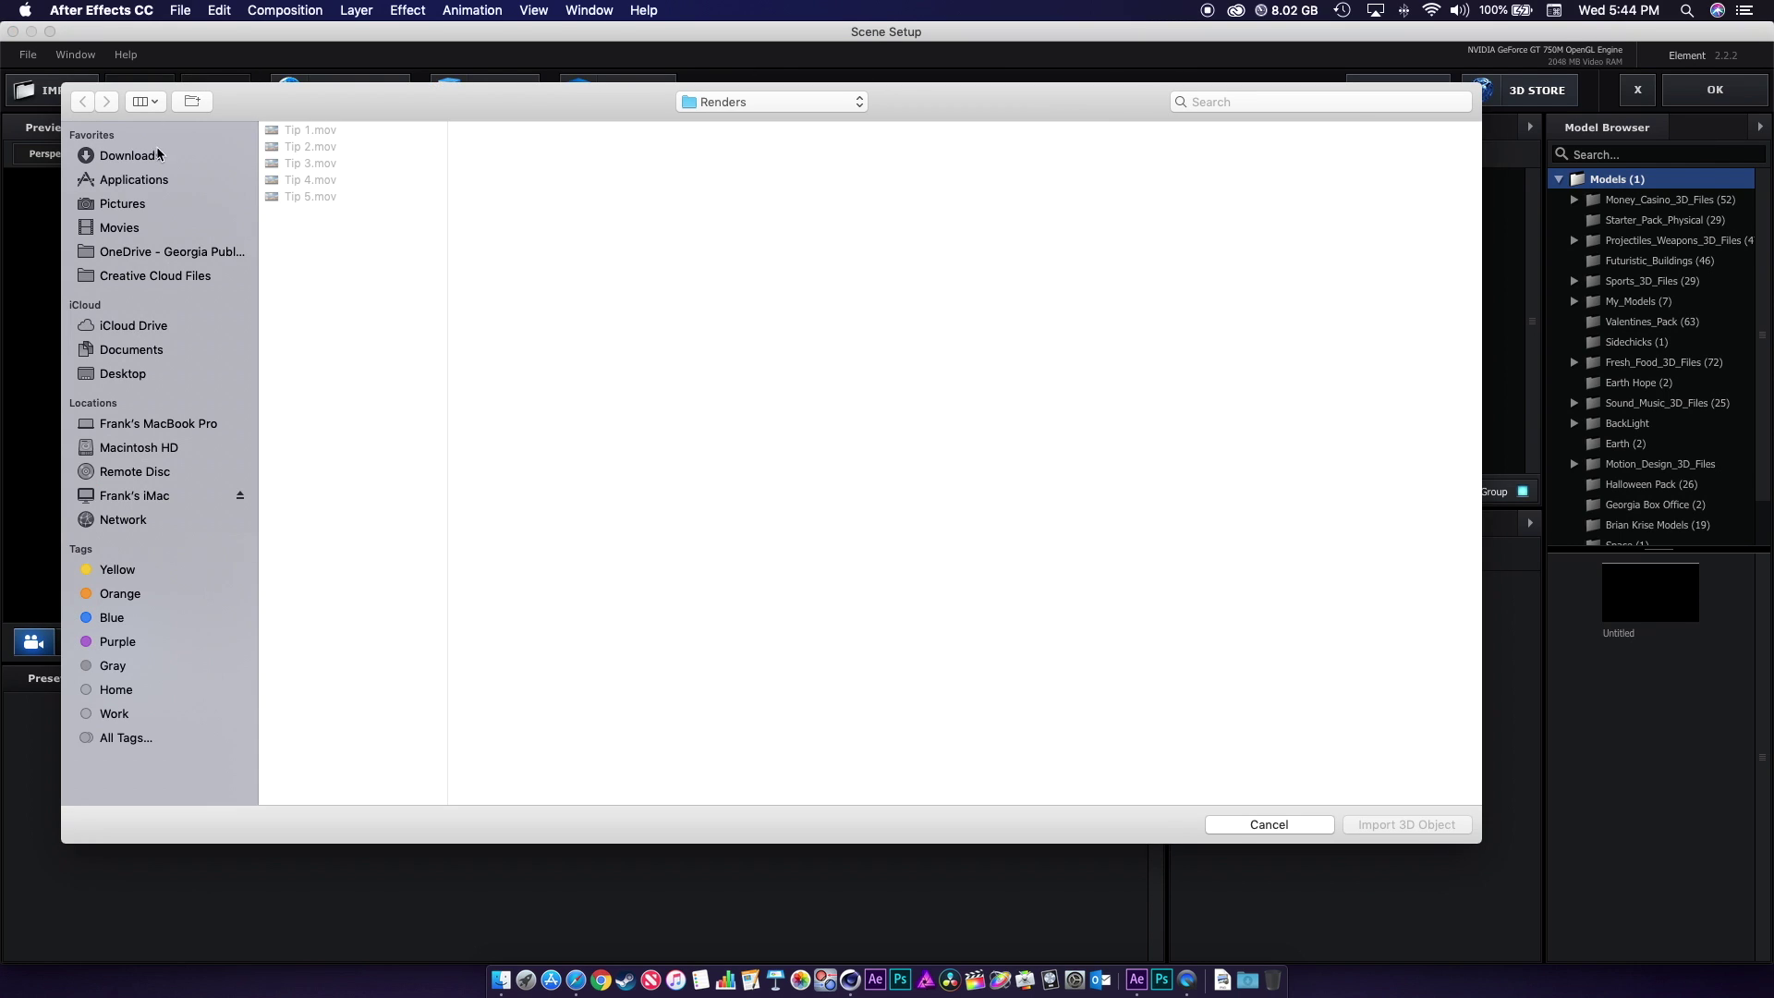
left_click(118, 375)
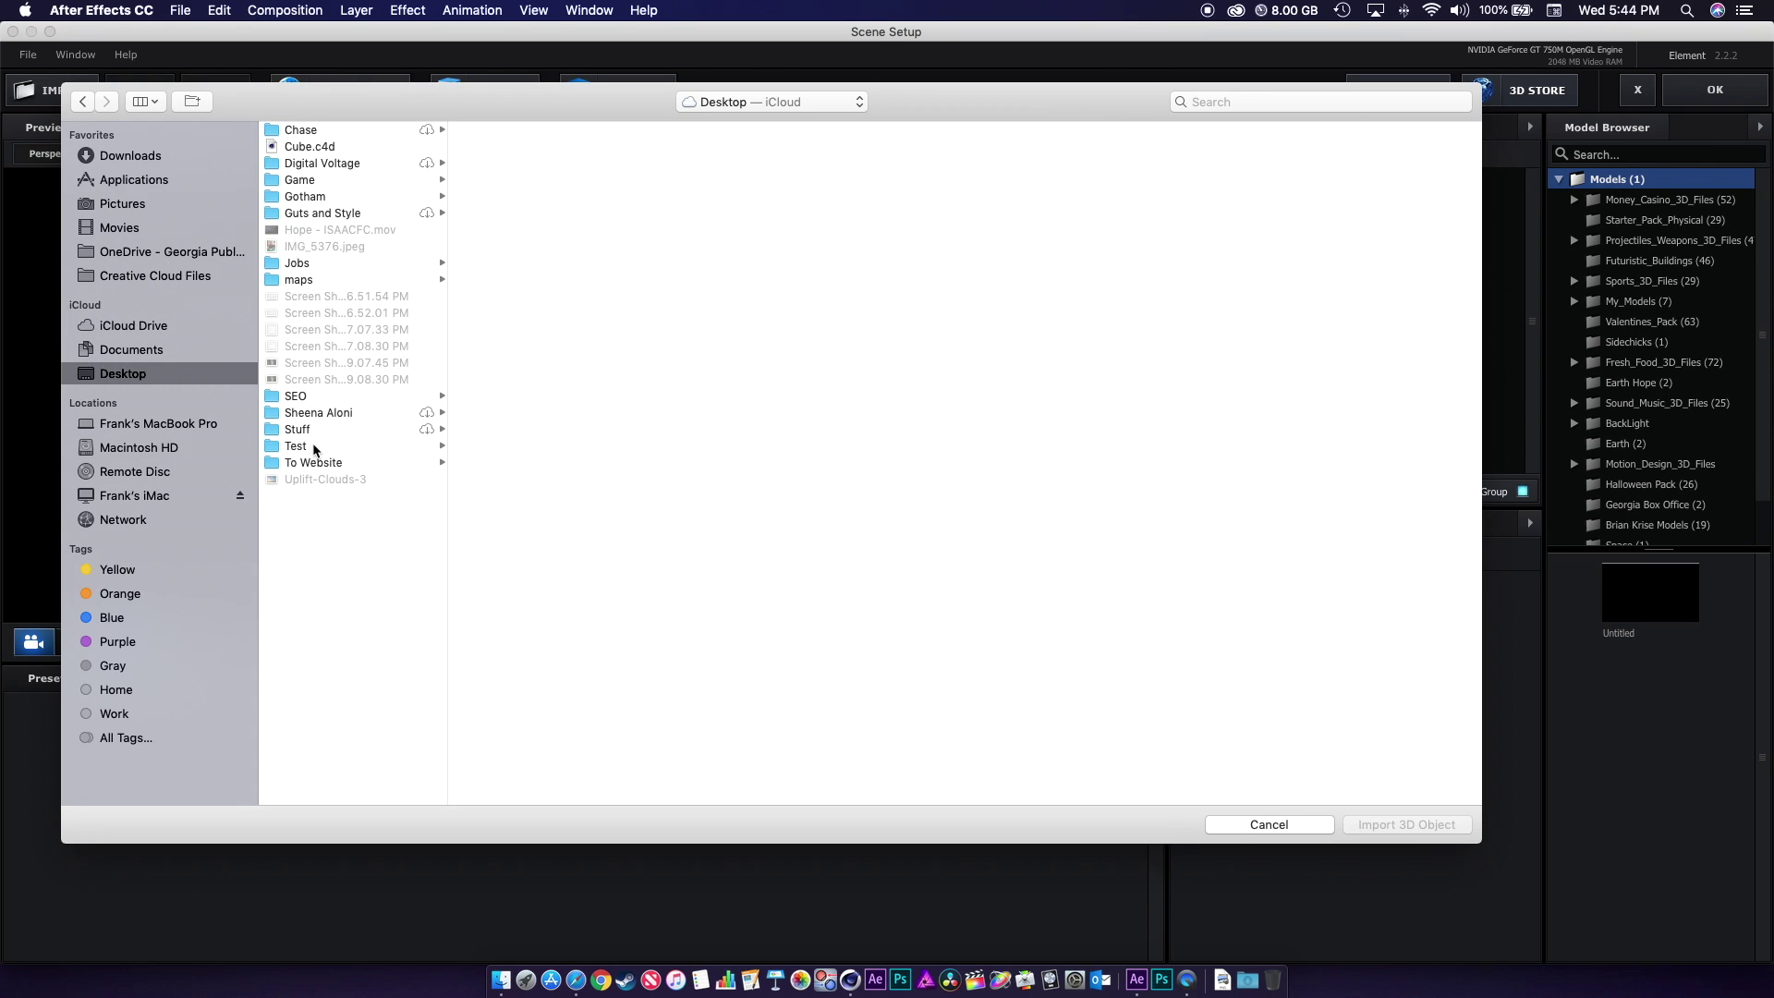
left_click(304, 148)
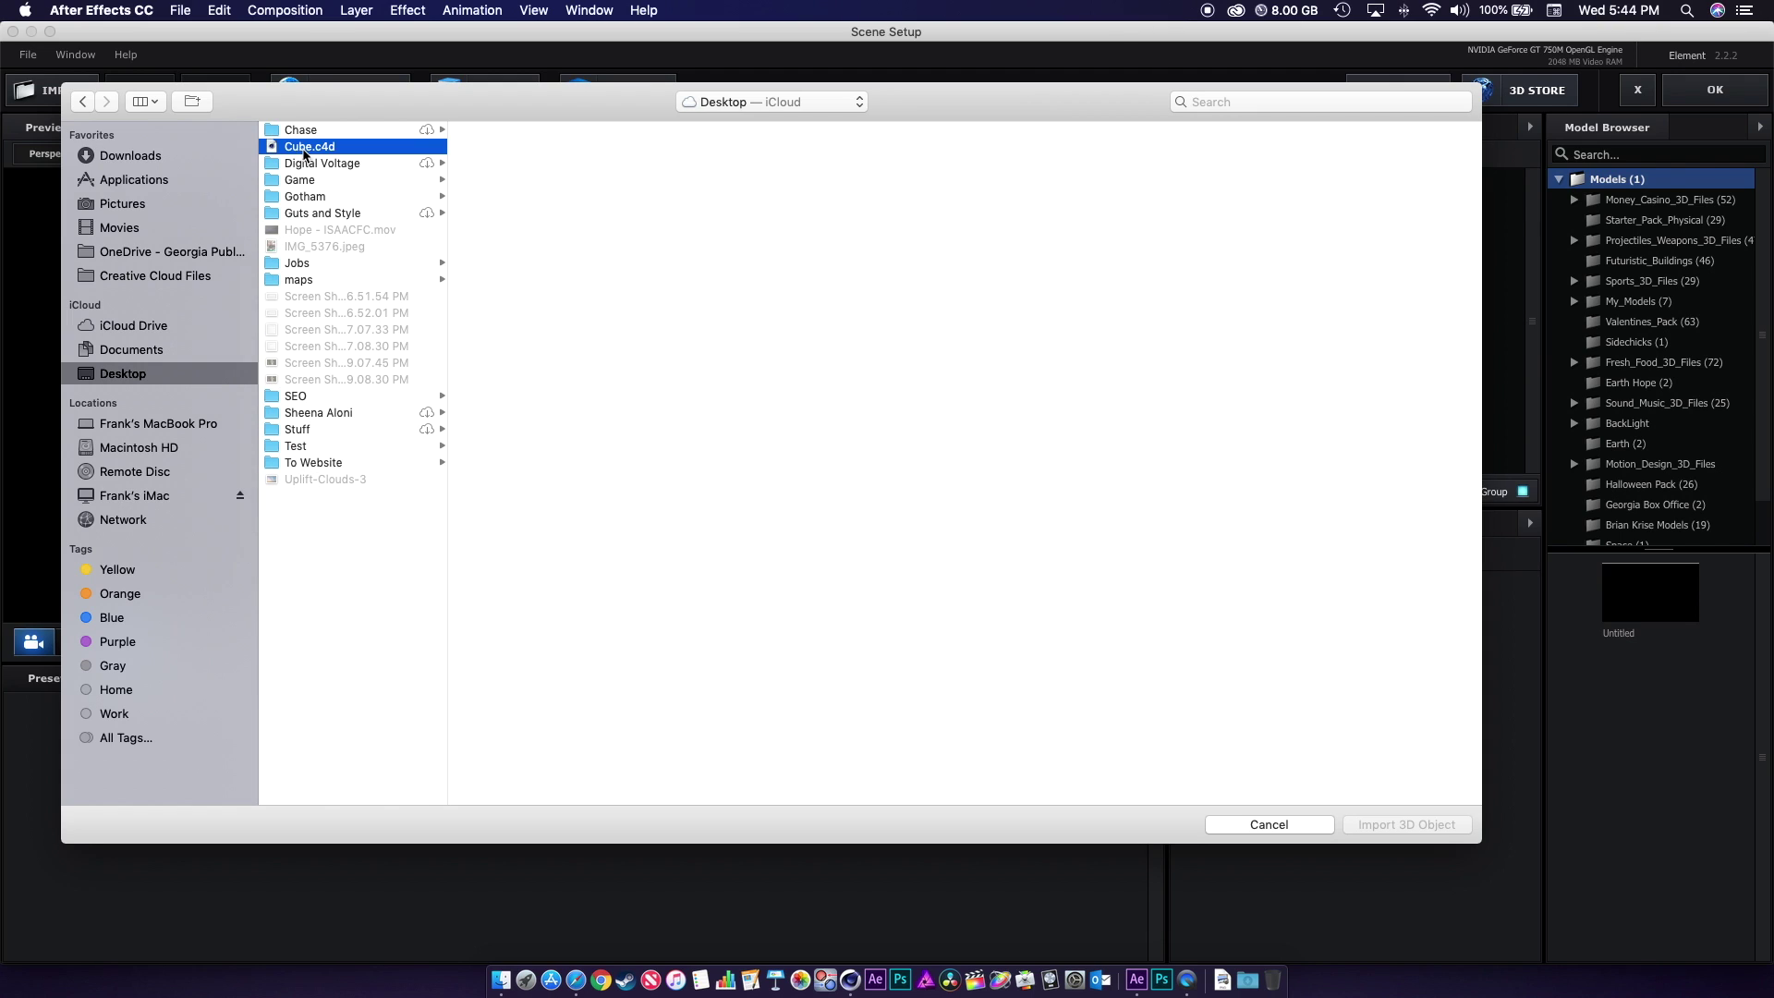
left_click(1405, 825)
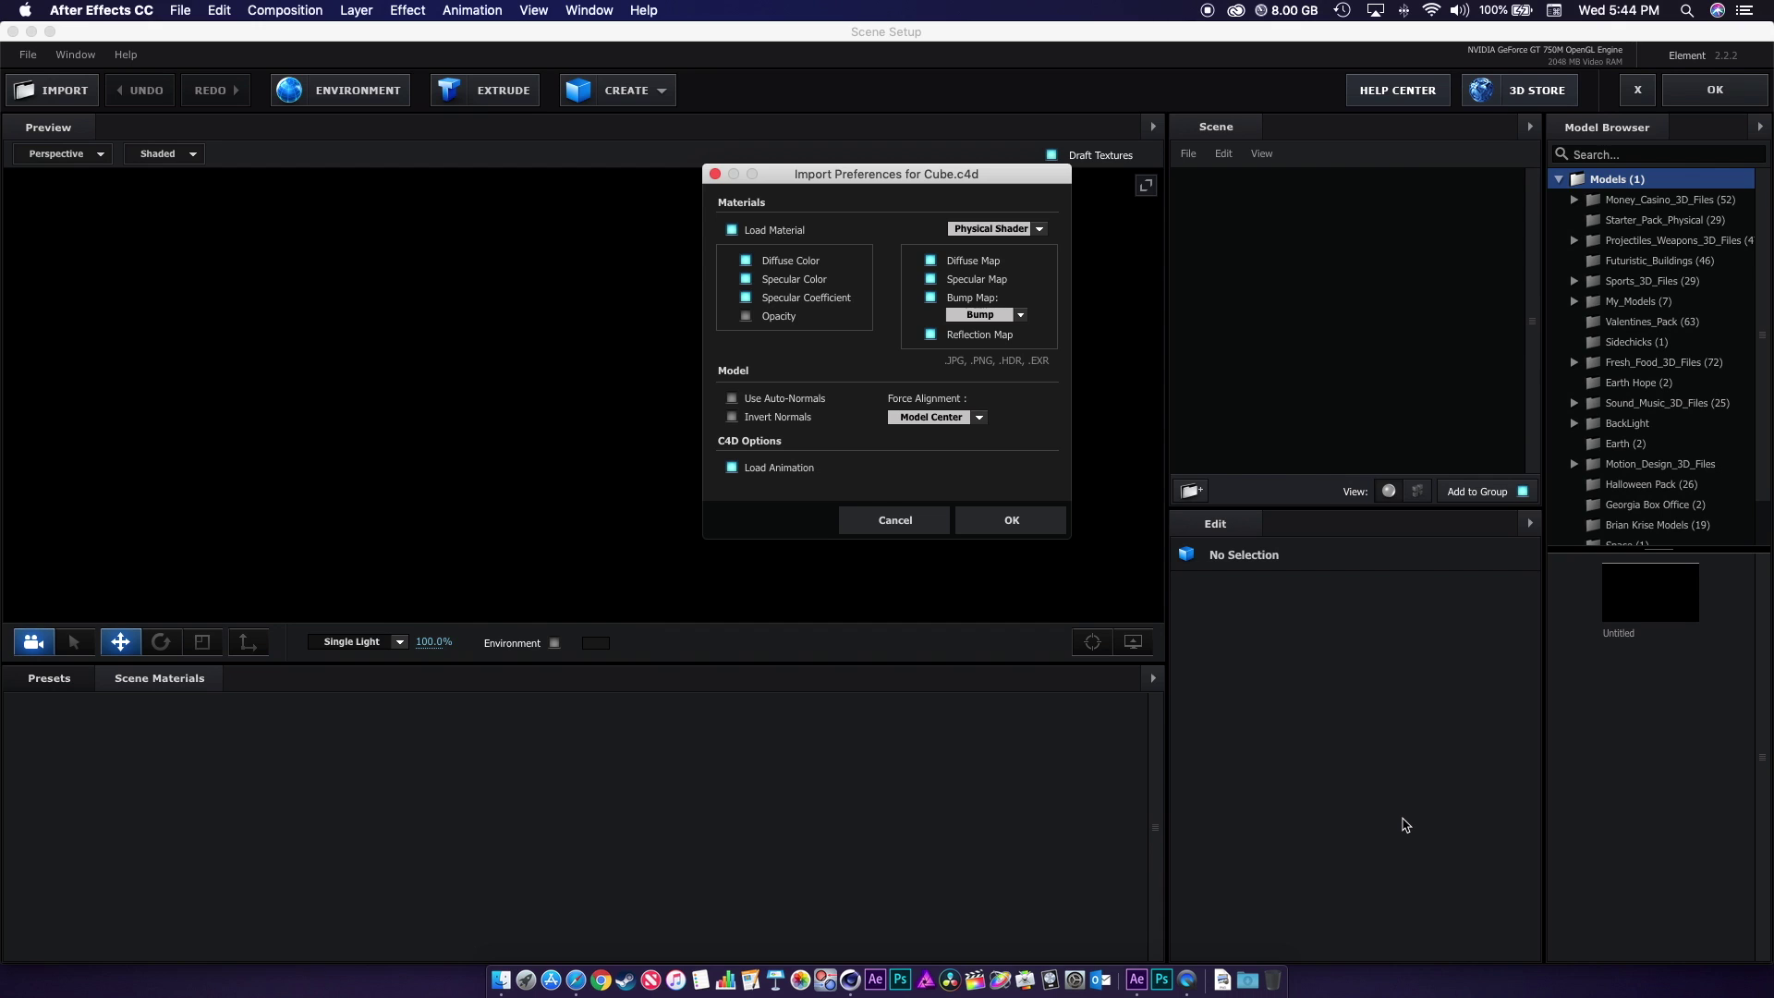
left_click(1035, 522)
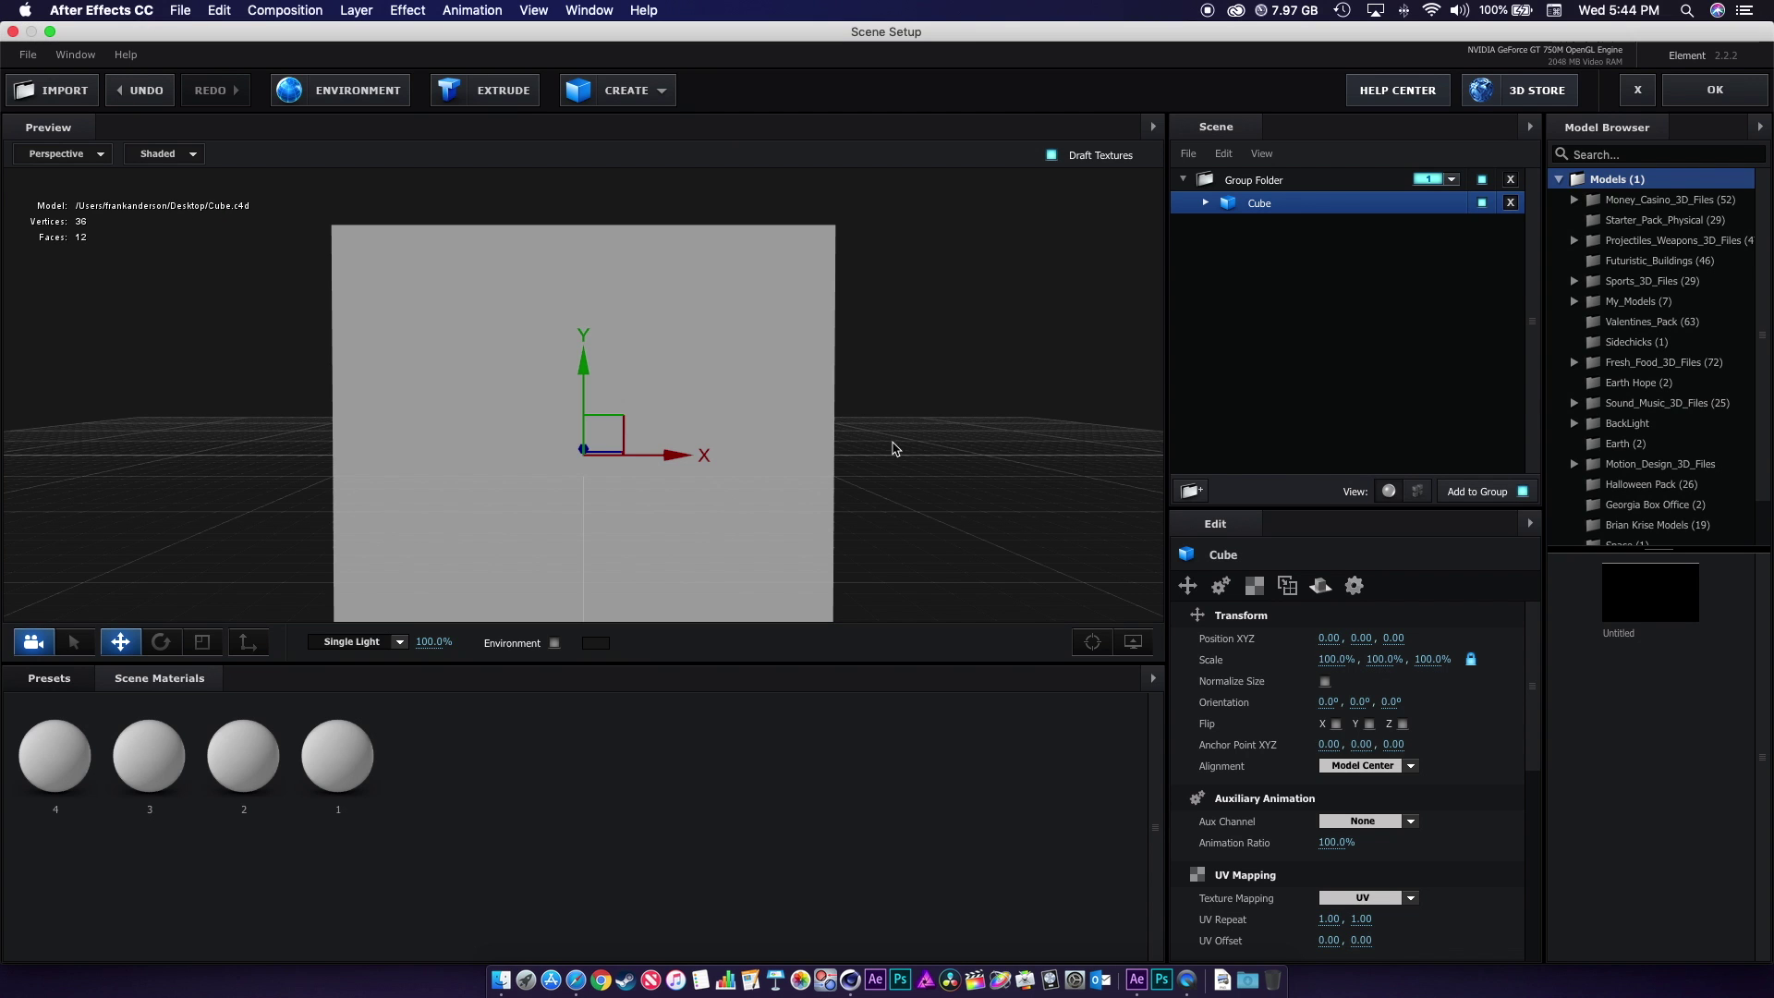
Step: Examine the imported cube from an angle and inspect each of its four material slots, 1 to 4
left_click_drag(911, 410, 766, 456)
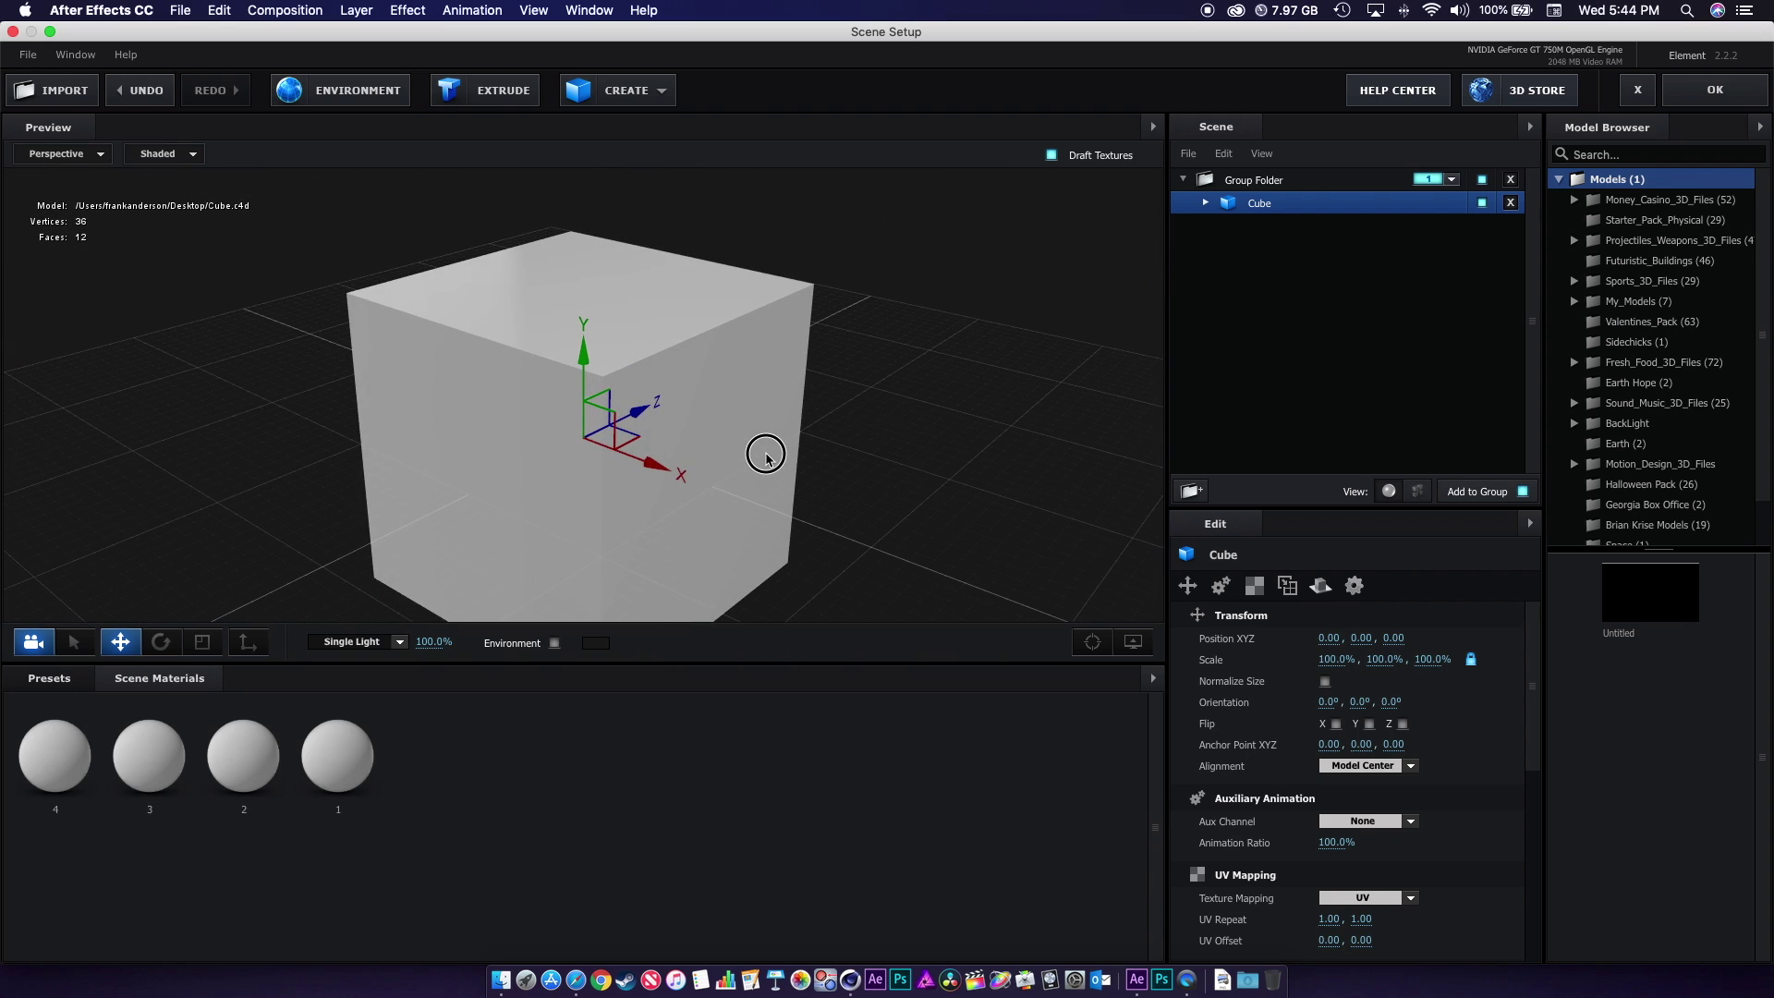
left_click(1207, 204)
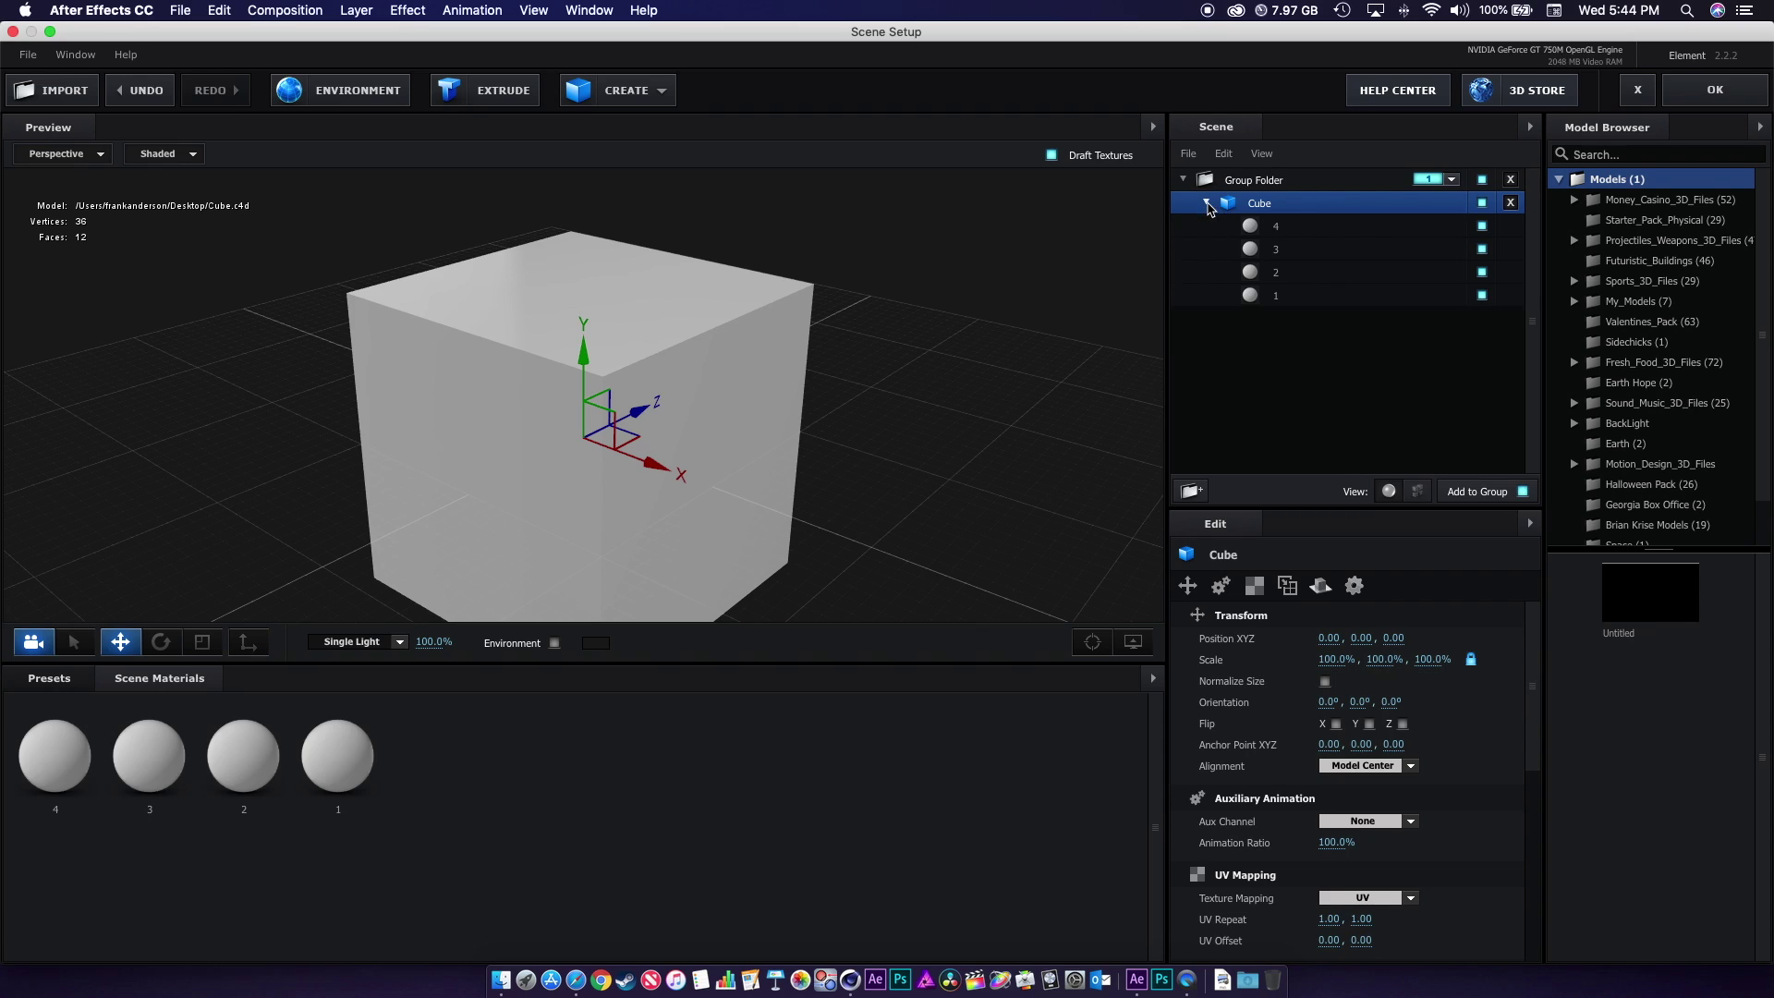
left_click(1284, 294)
left_click(1289, 275)
left_click(1292, 249)
left_click(1304, 228)
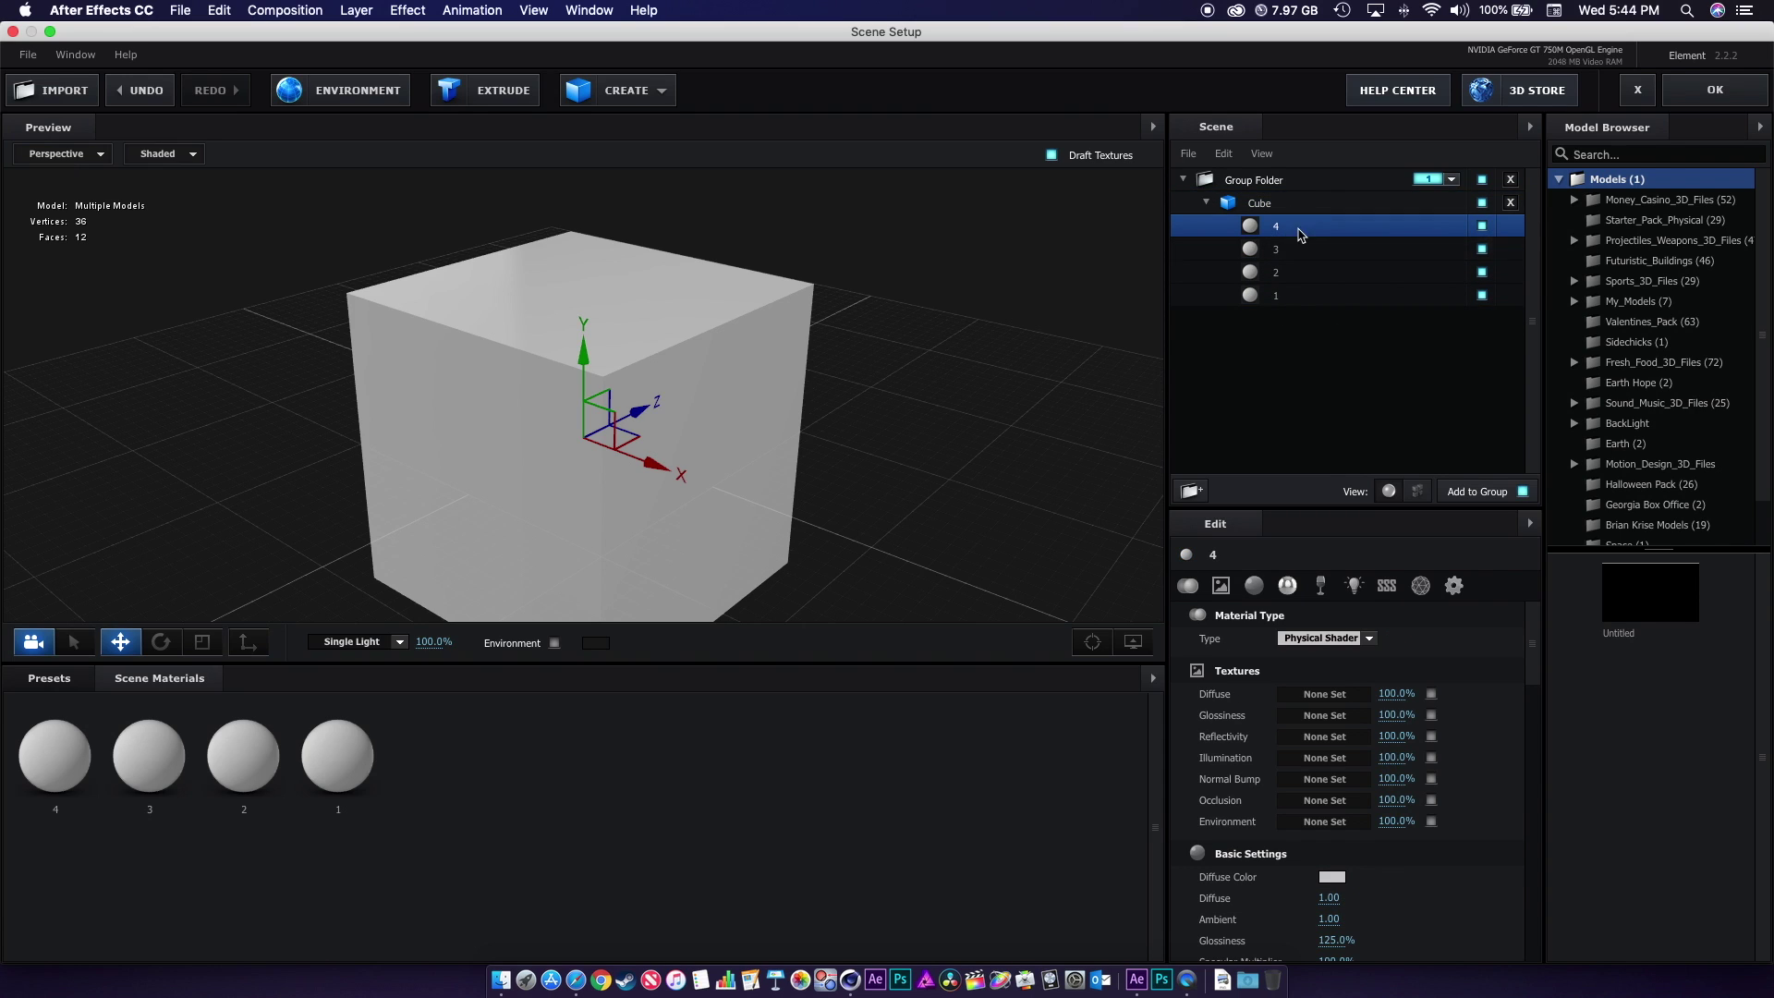
left_click(1298, 287)
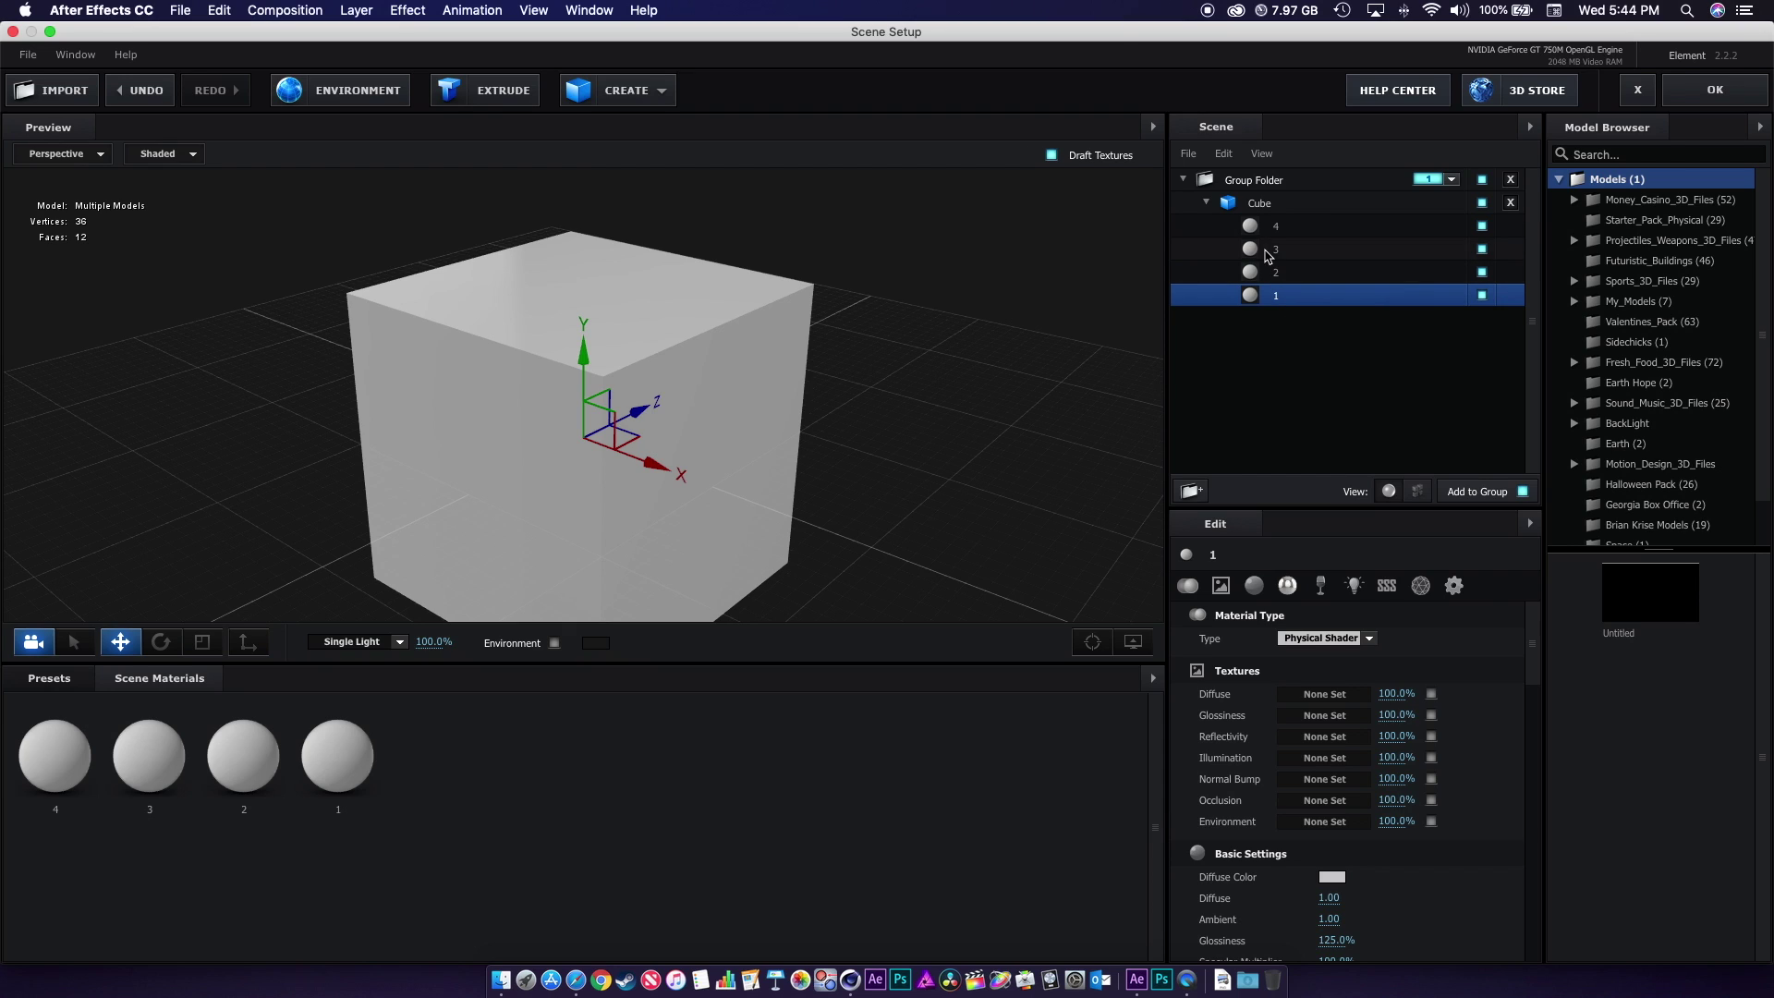
left_click(1271, 270)
left_click(1271, 295)
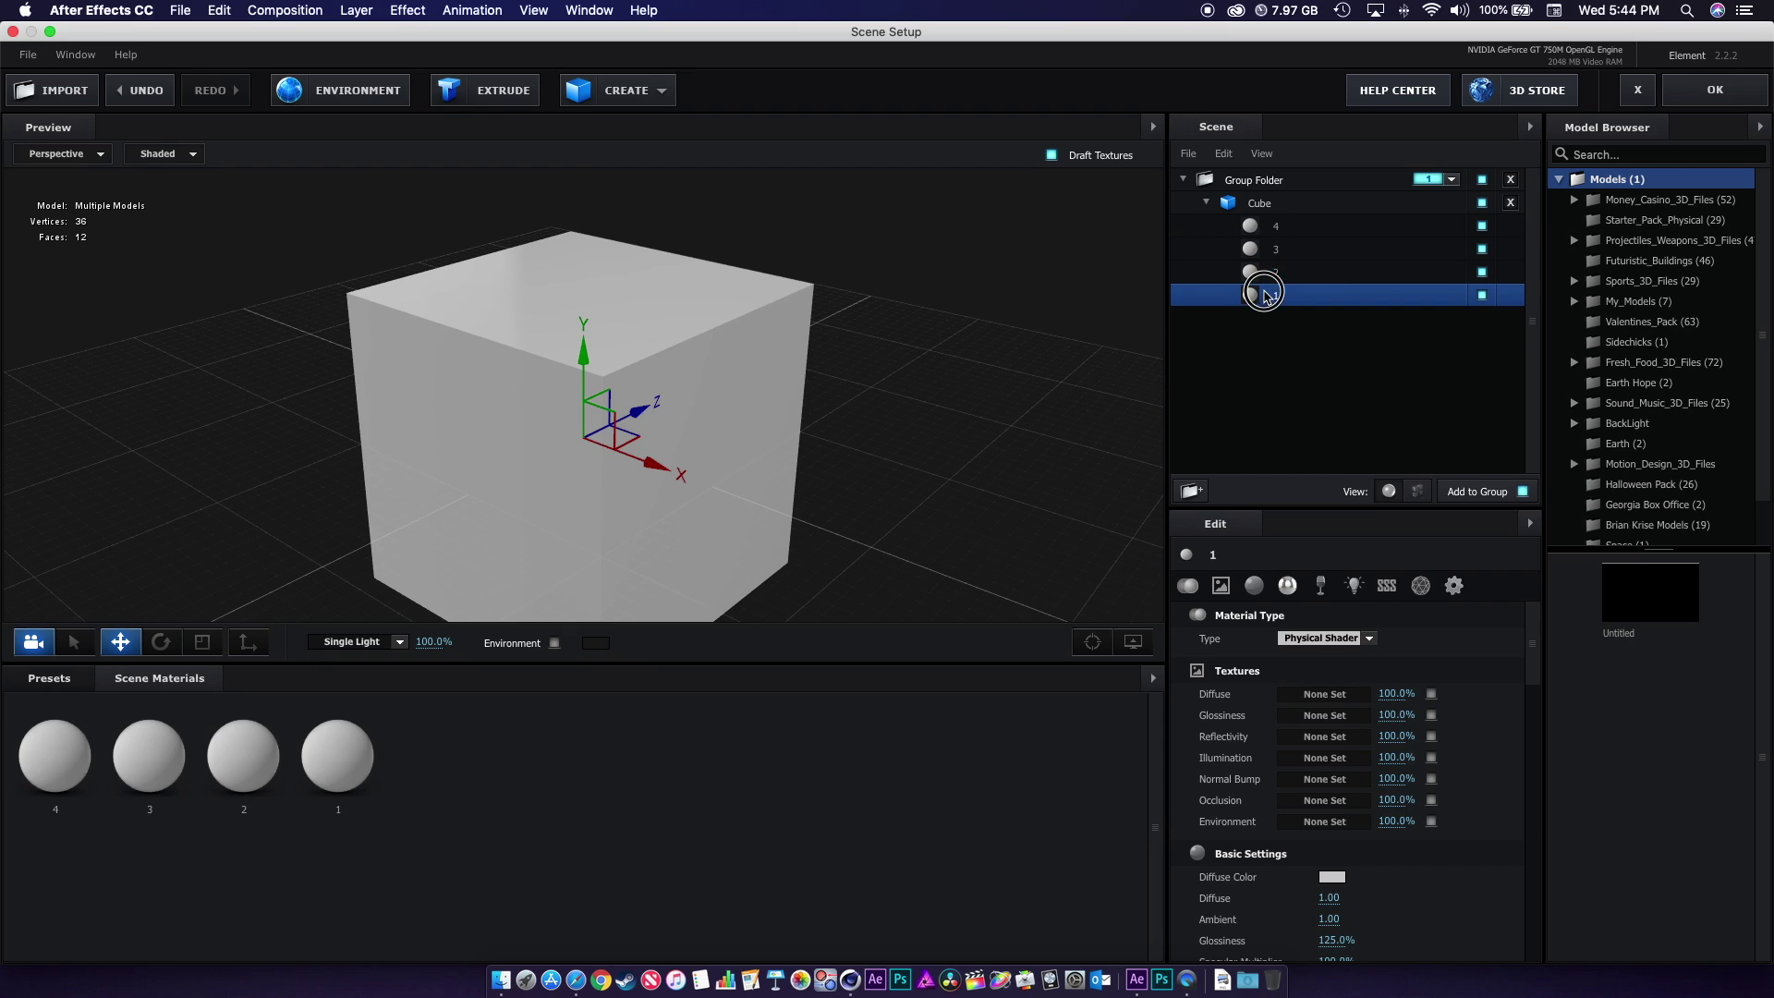
Step: Assign the Physical presets Metal_Diffused to the cube's material 1 and Gold to its material 2
left_click(49, 678)
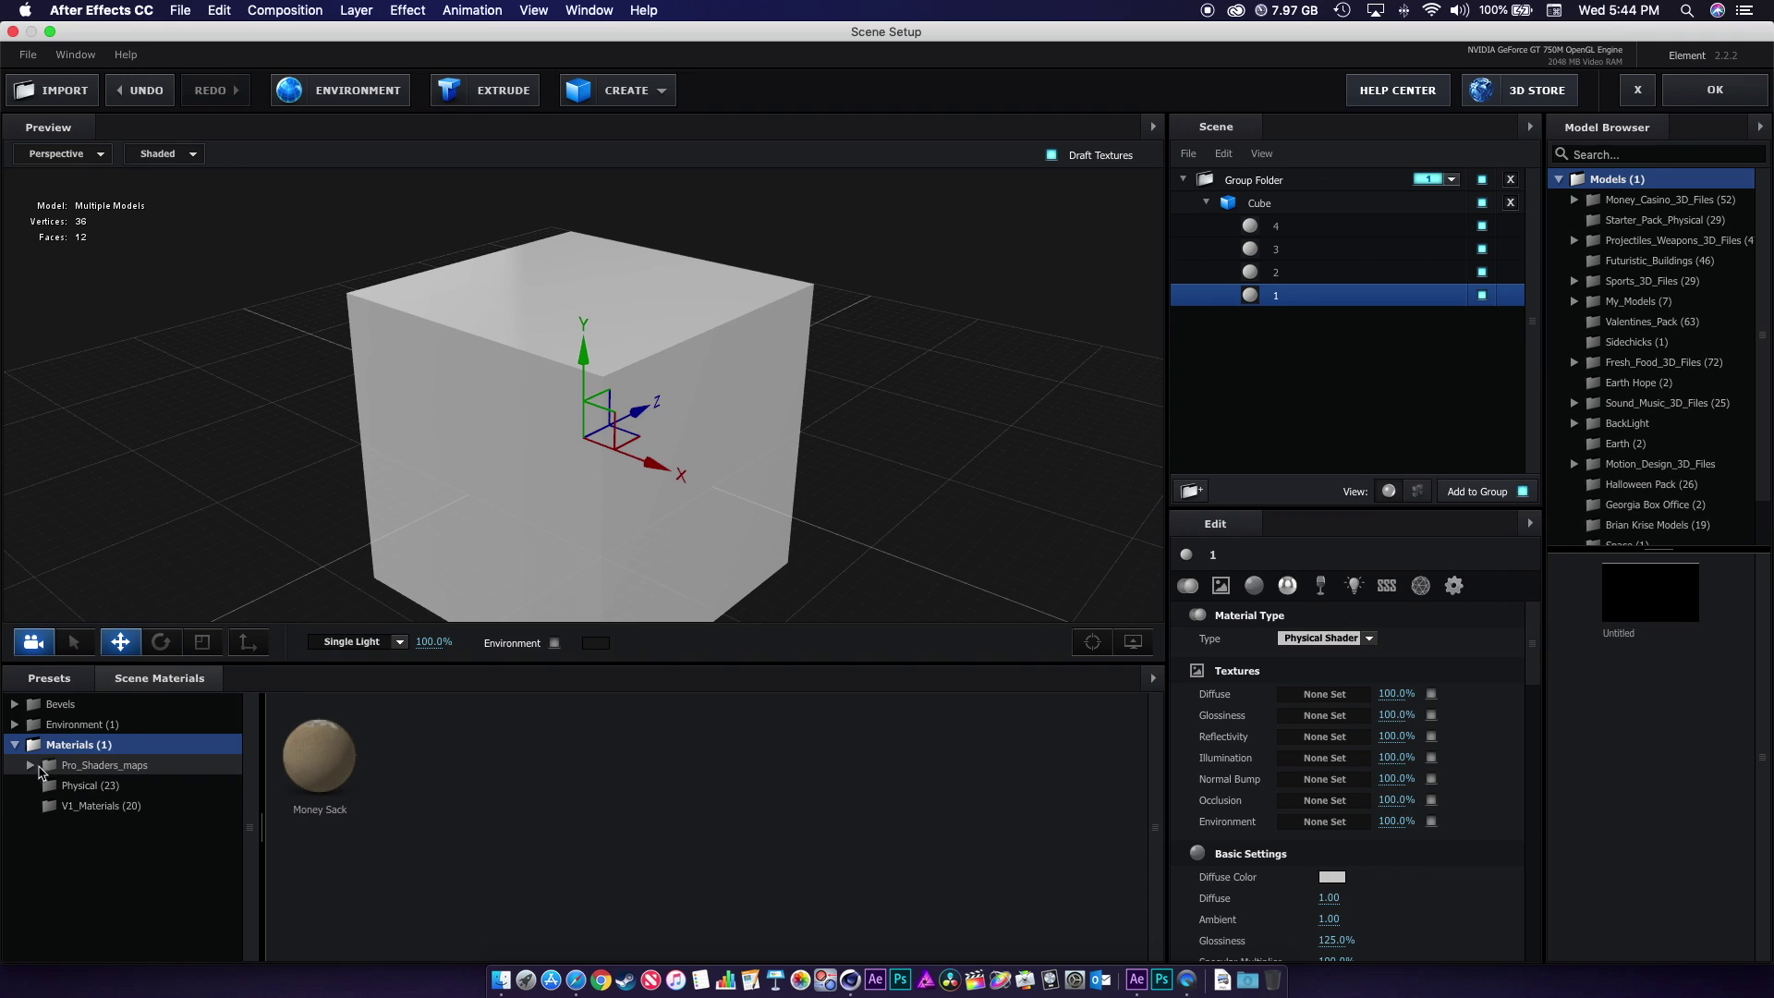
left_click(27, 766)
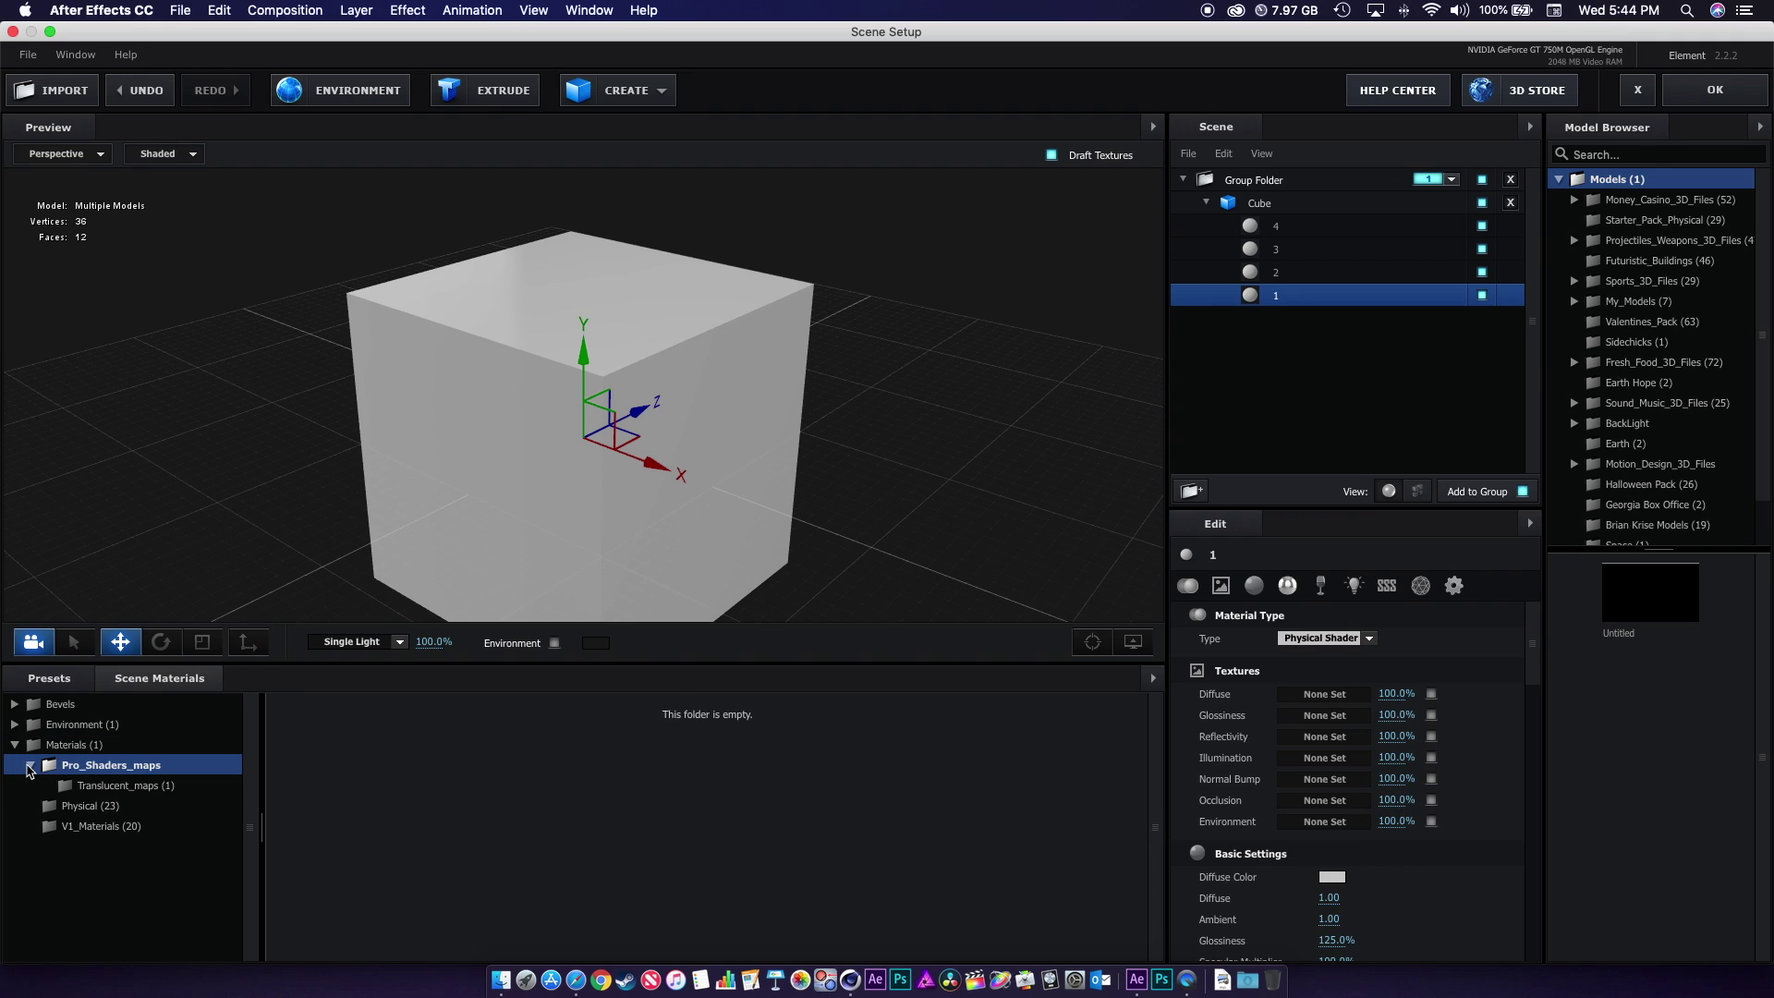
left_click(57, 805)
left_click_drag(414, 755, 1257, 315)
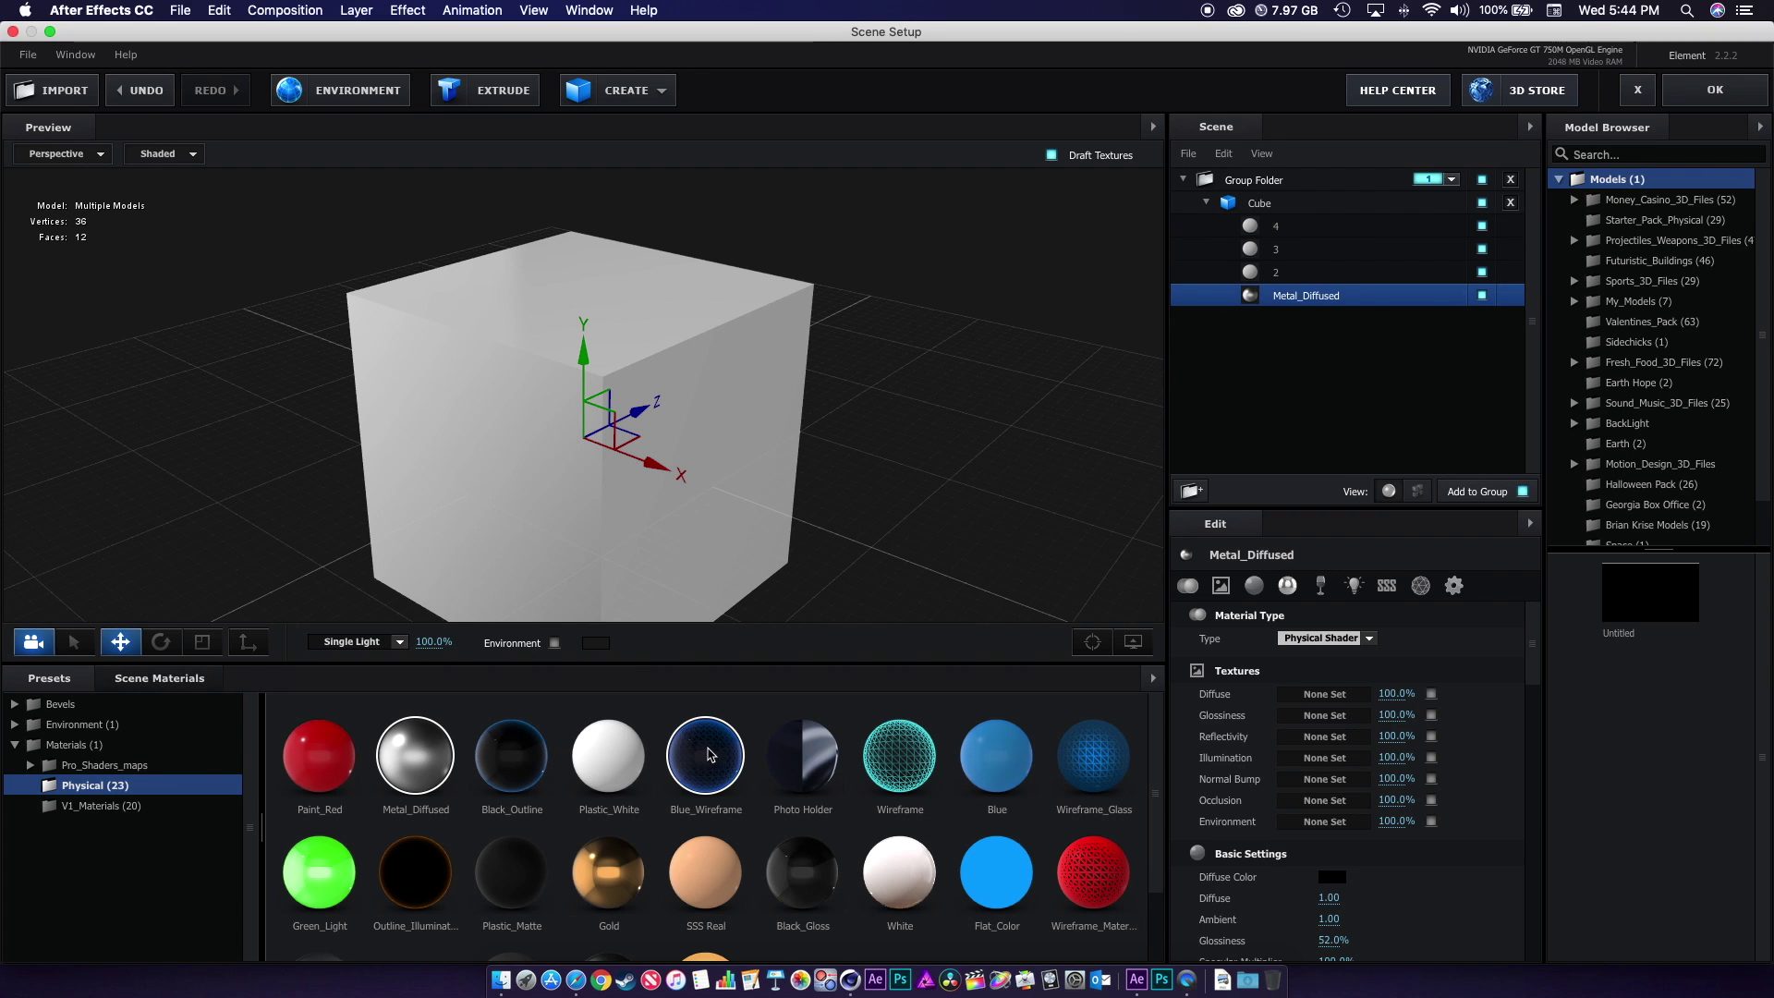
left_click_drag(597, 886, 1277, 272)
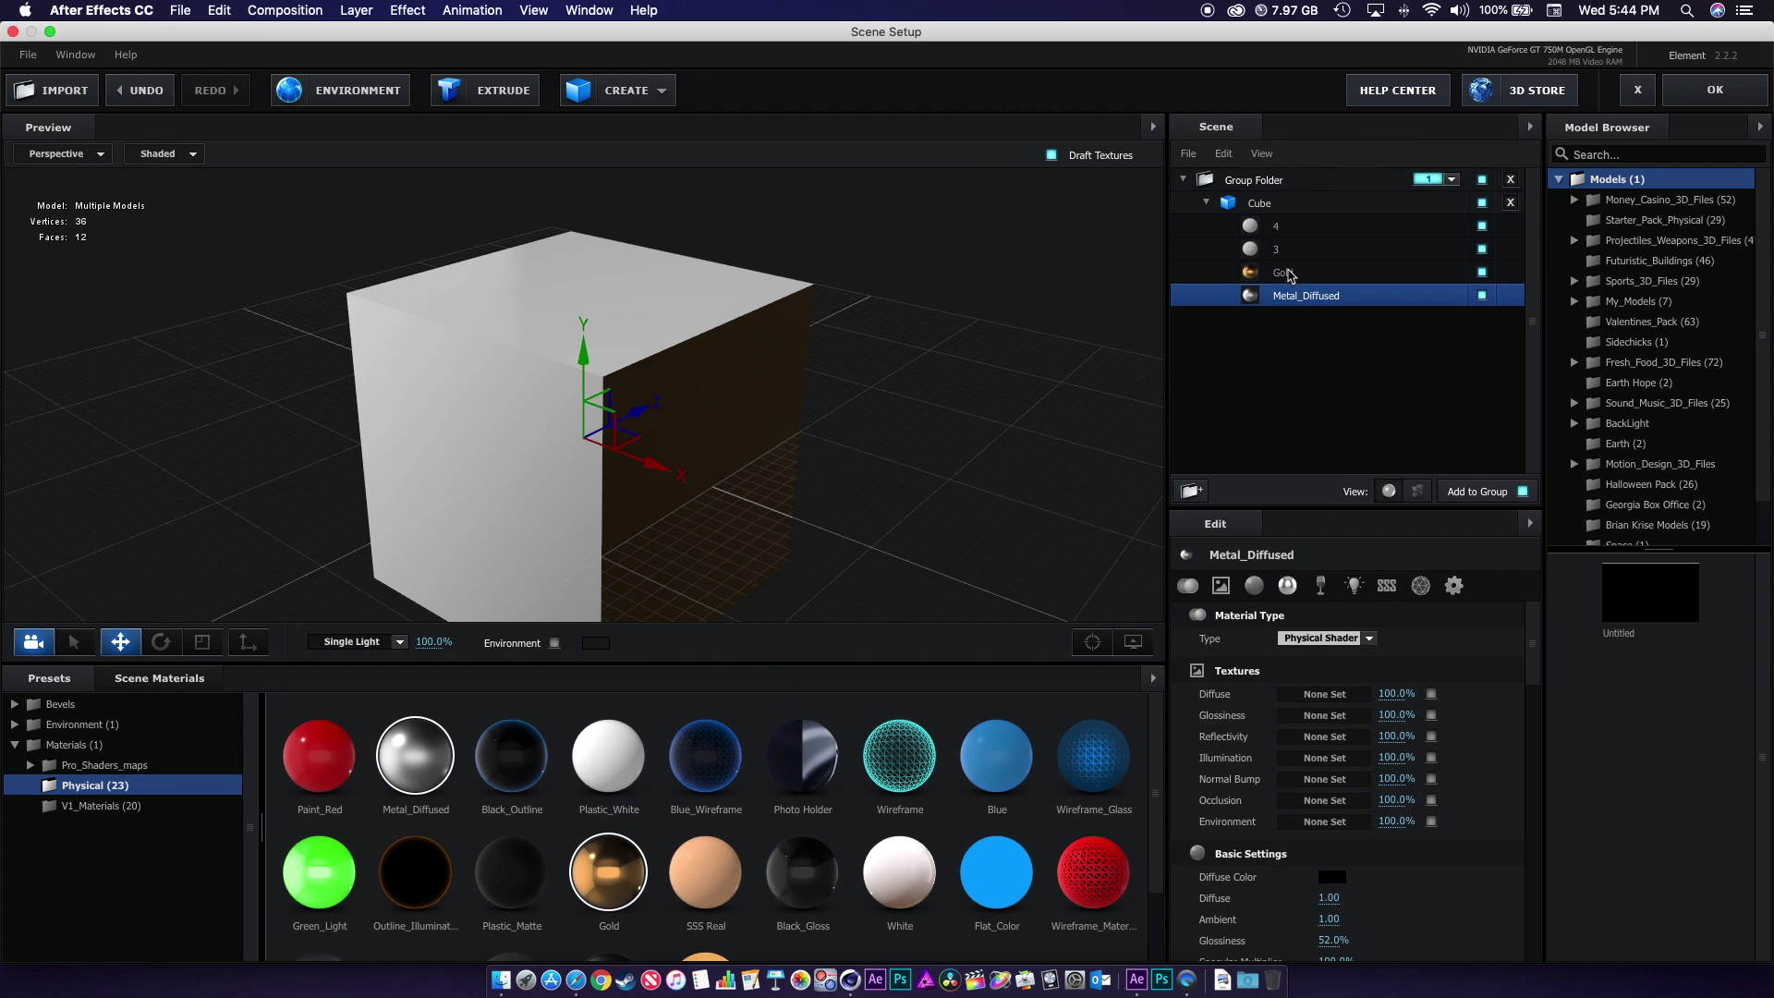
Step: Assign the Paint_Red preset to material 3 and White to material 4, and accept the scene setup
mouse_move(792, 448)
left_mouse_down()
mouse_move(785, 412)
mouse_move(764, 412)
mouse_move(762, 453)
left_mouse_up()
mouse_move(333, 753)
left_mouse_down()
mouse_move(1321, 111)
mouse_move(1270, 248)
left_mouse_up()
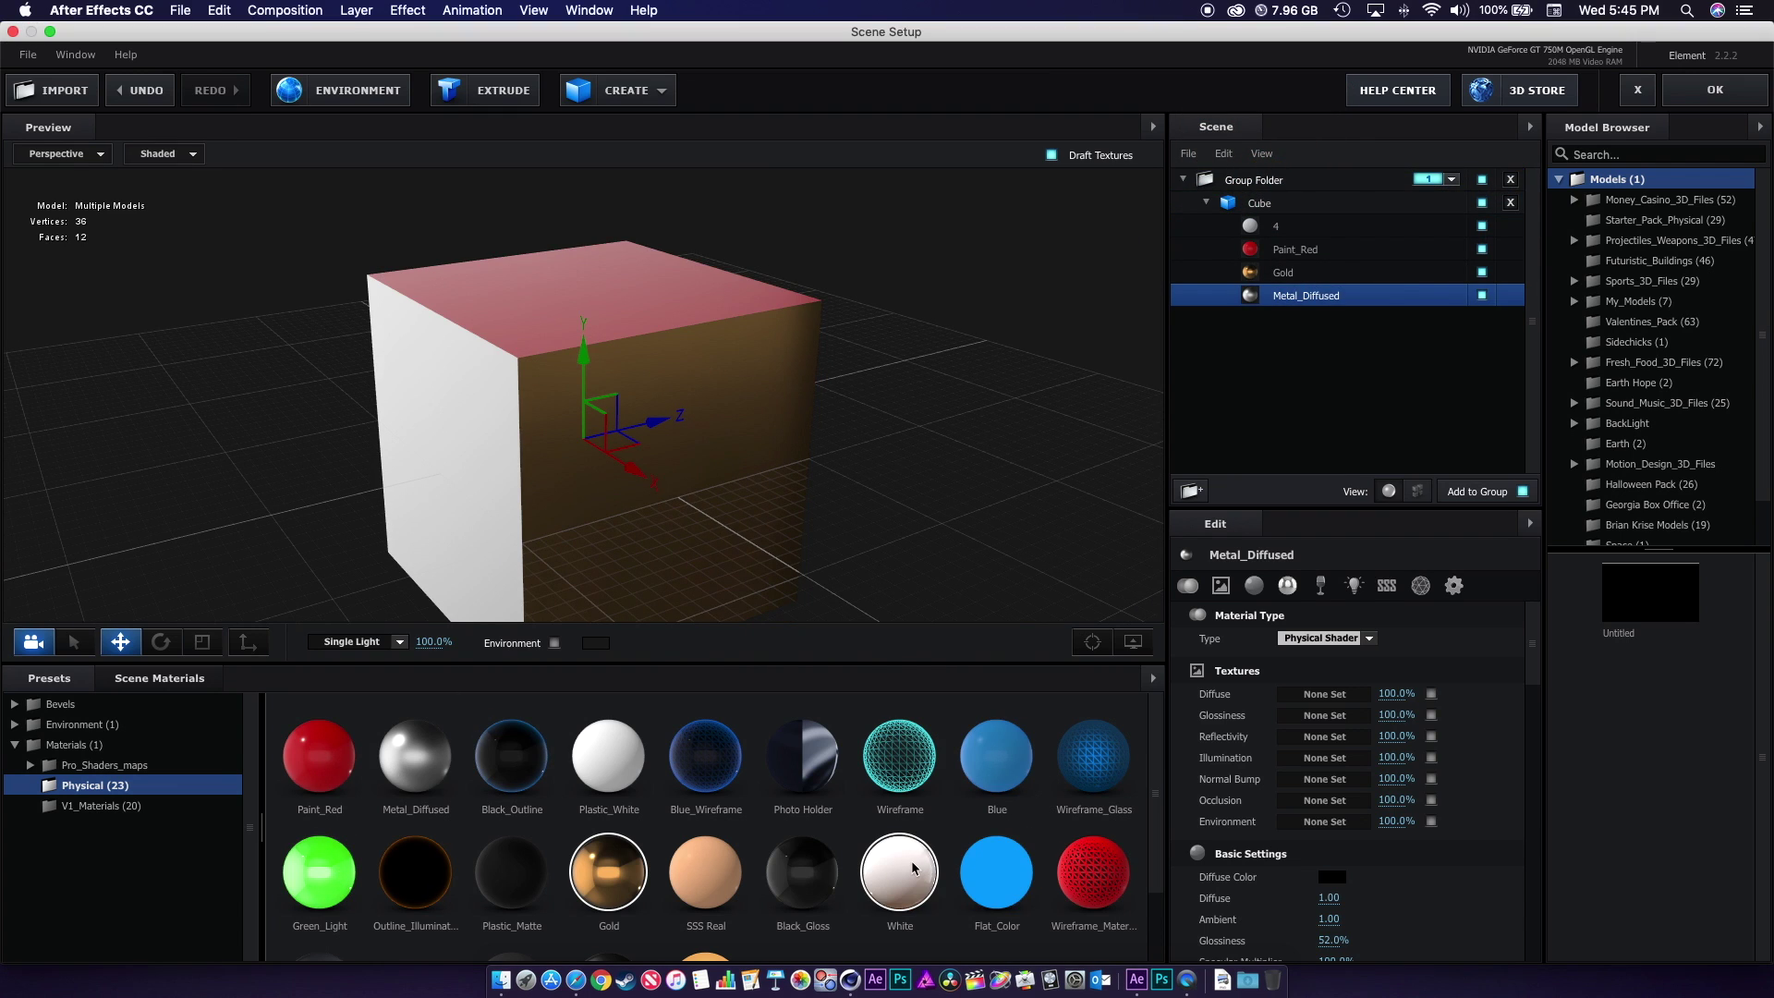
left_click_drag(899, 872, 1436, 214)
left_click_drag(825, 395, 677, 412)
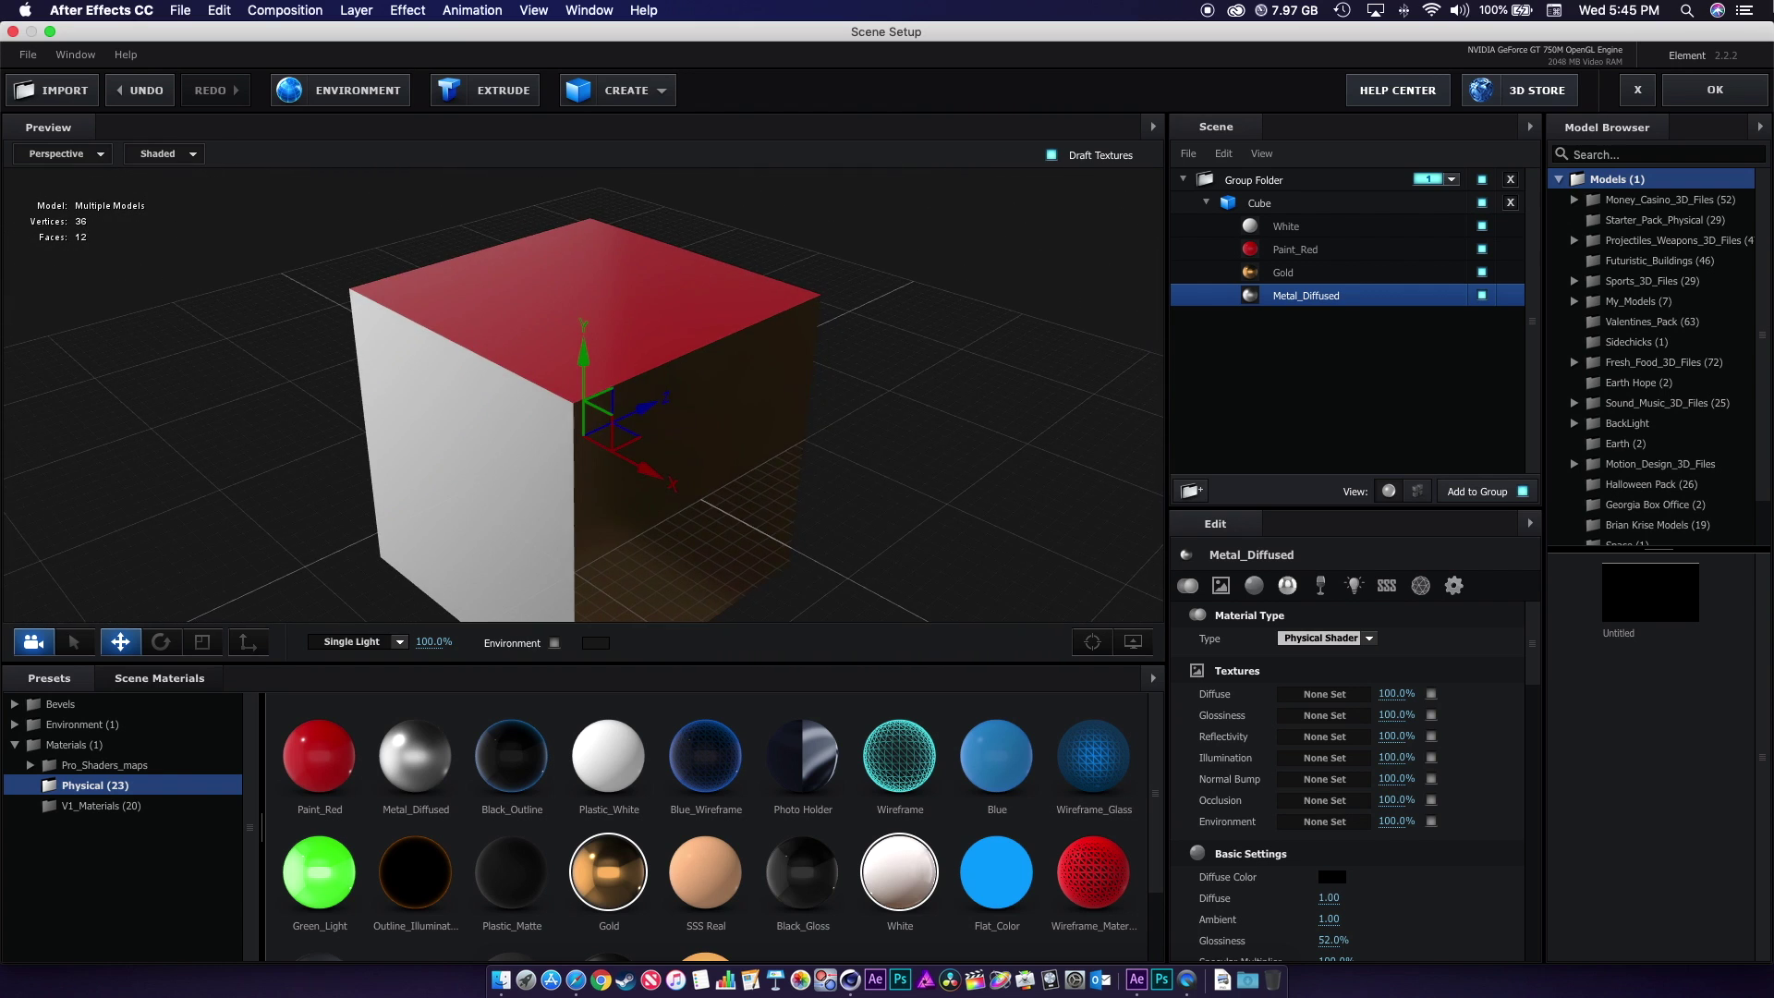
left_click(1704, 91)
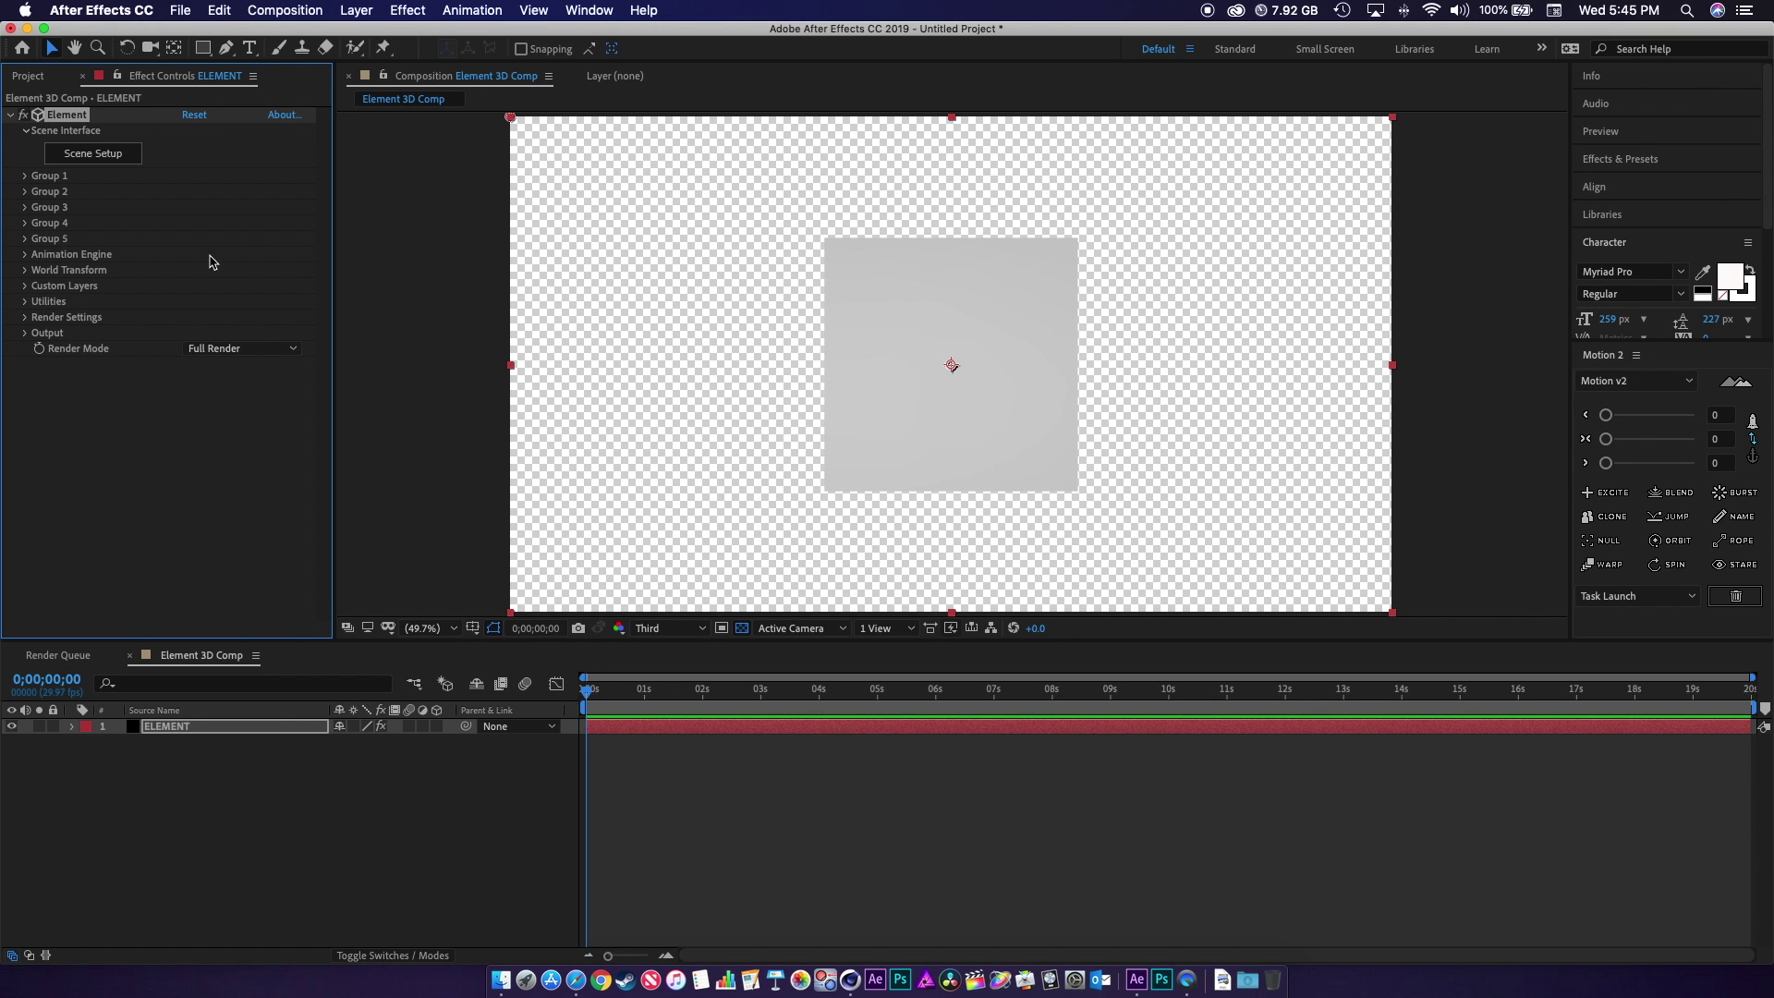
Step: Add a two-node 50mm camera to the comp and orbit it so the cube's top and two sides show
left_click(411, 10)
mouse_move(356, 10)
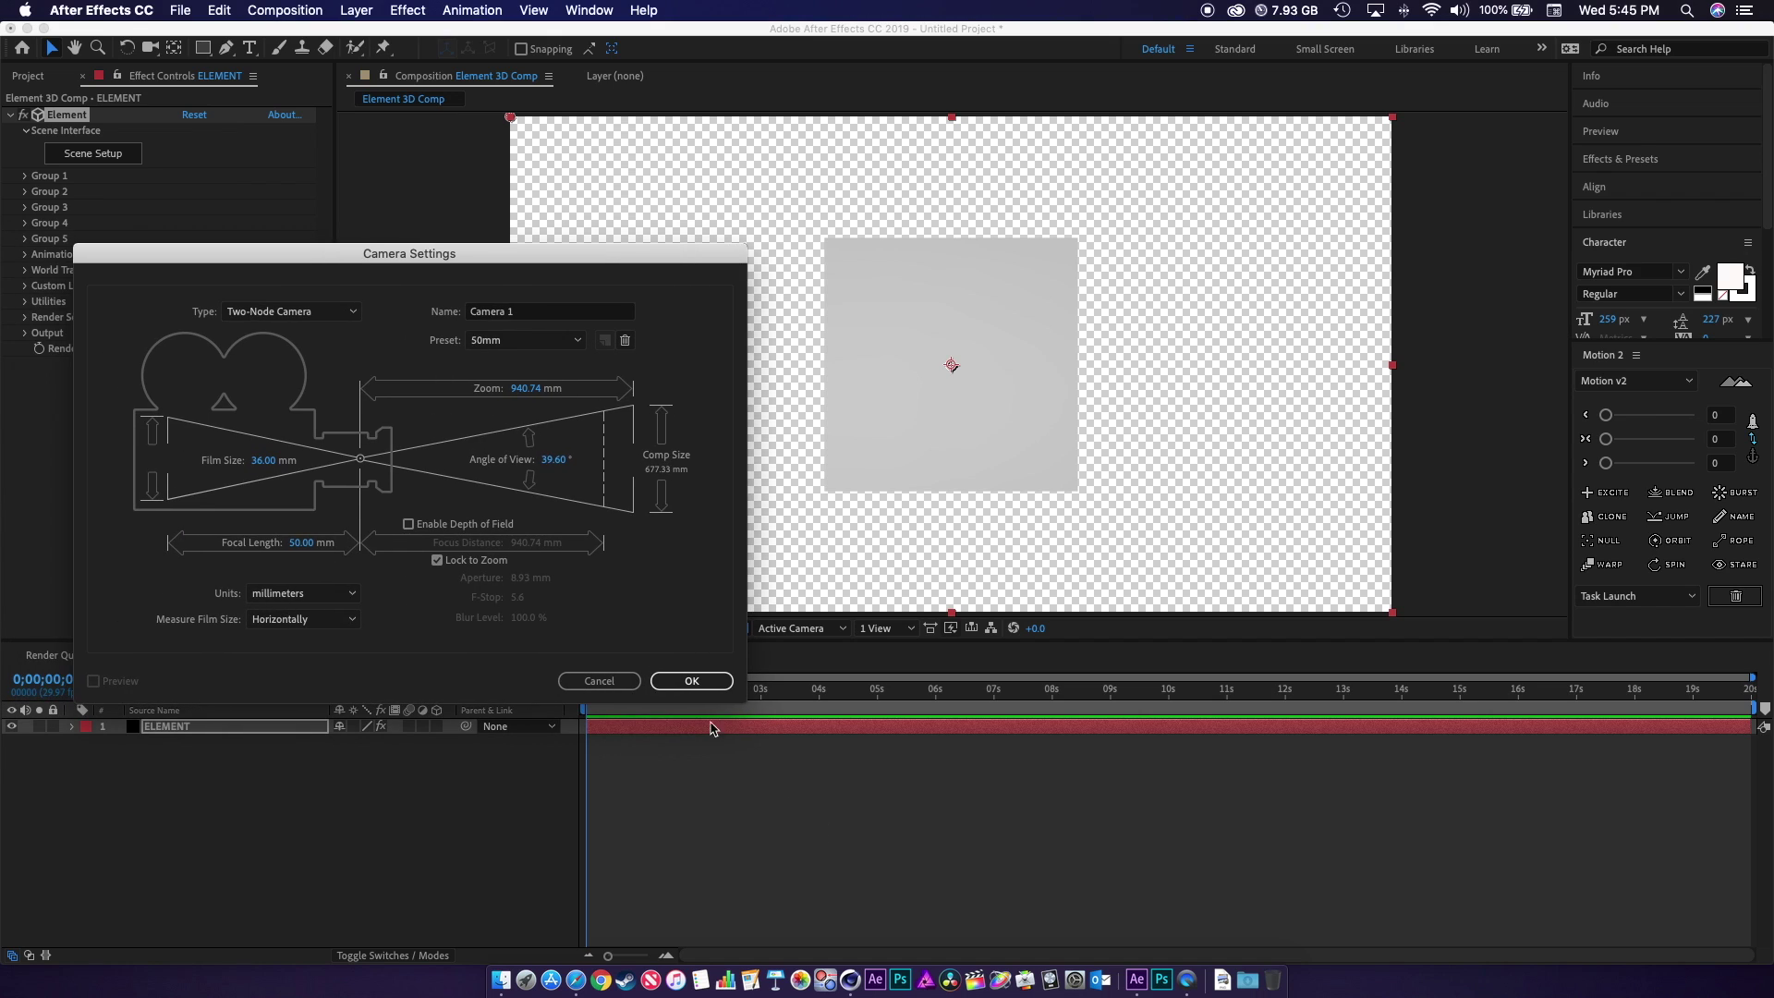
key("Return")
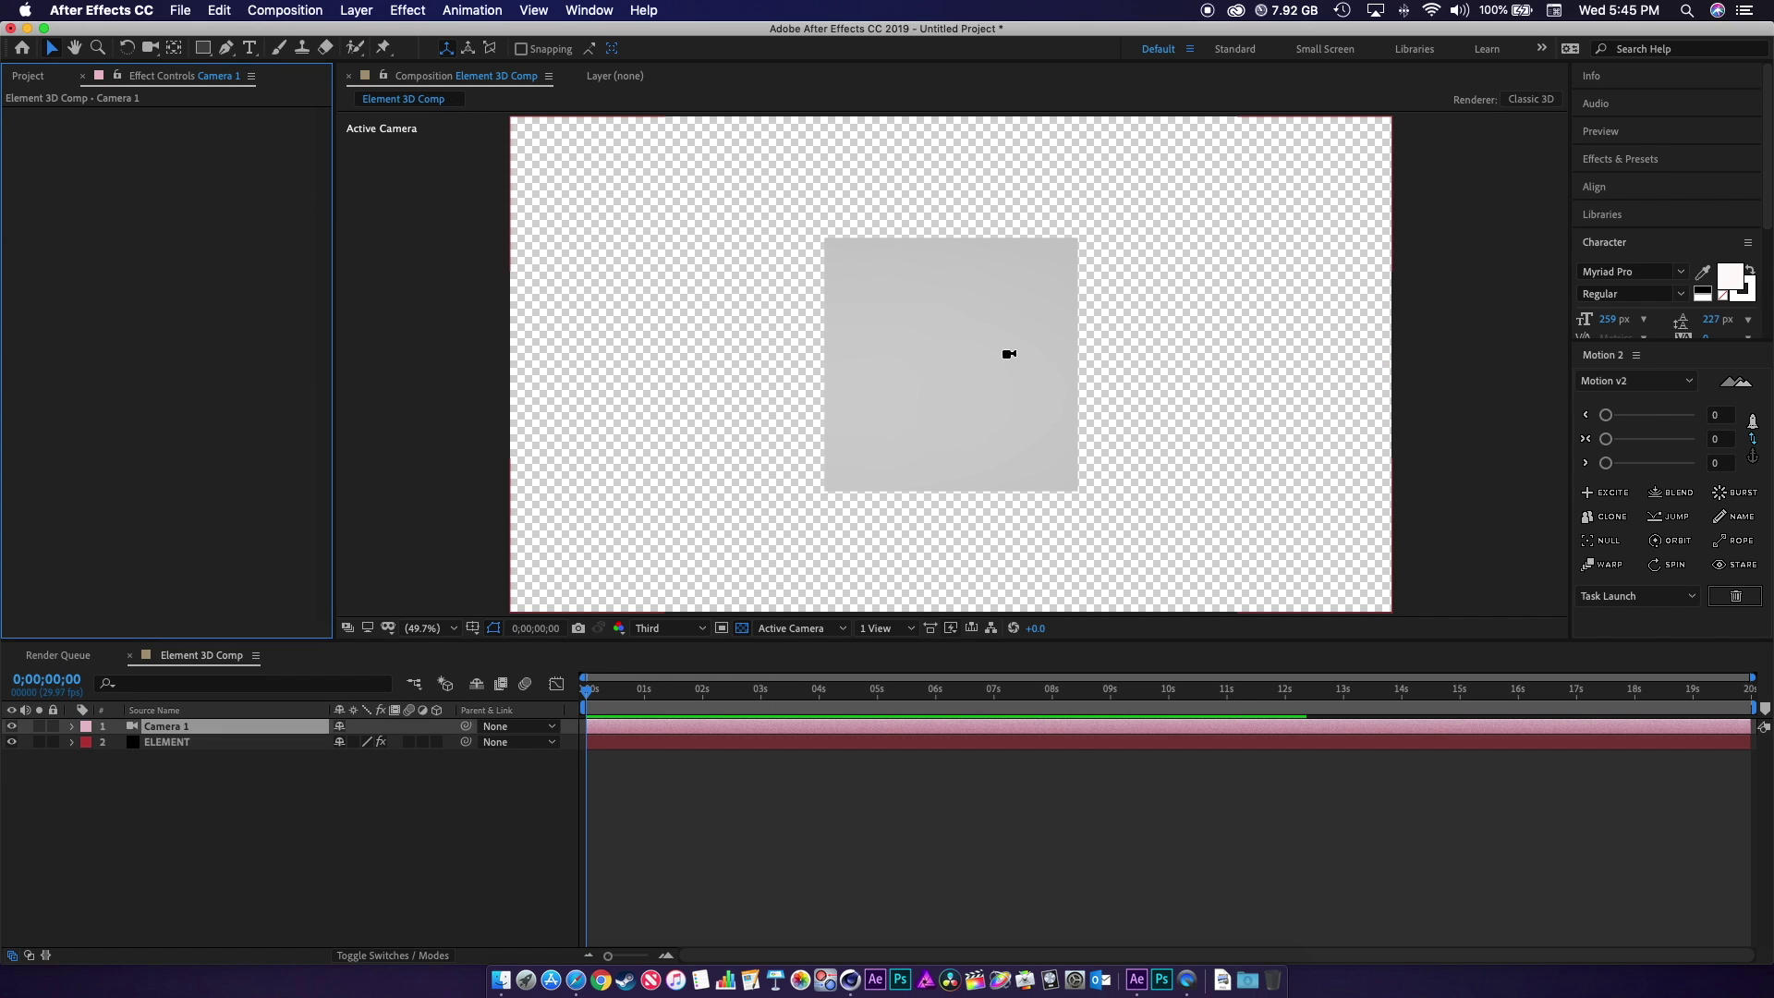
left_click_drag(1007, 364, 955, 407)
left_click(599, 699)
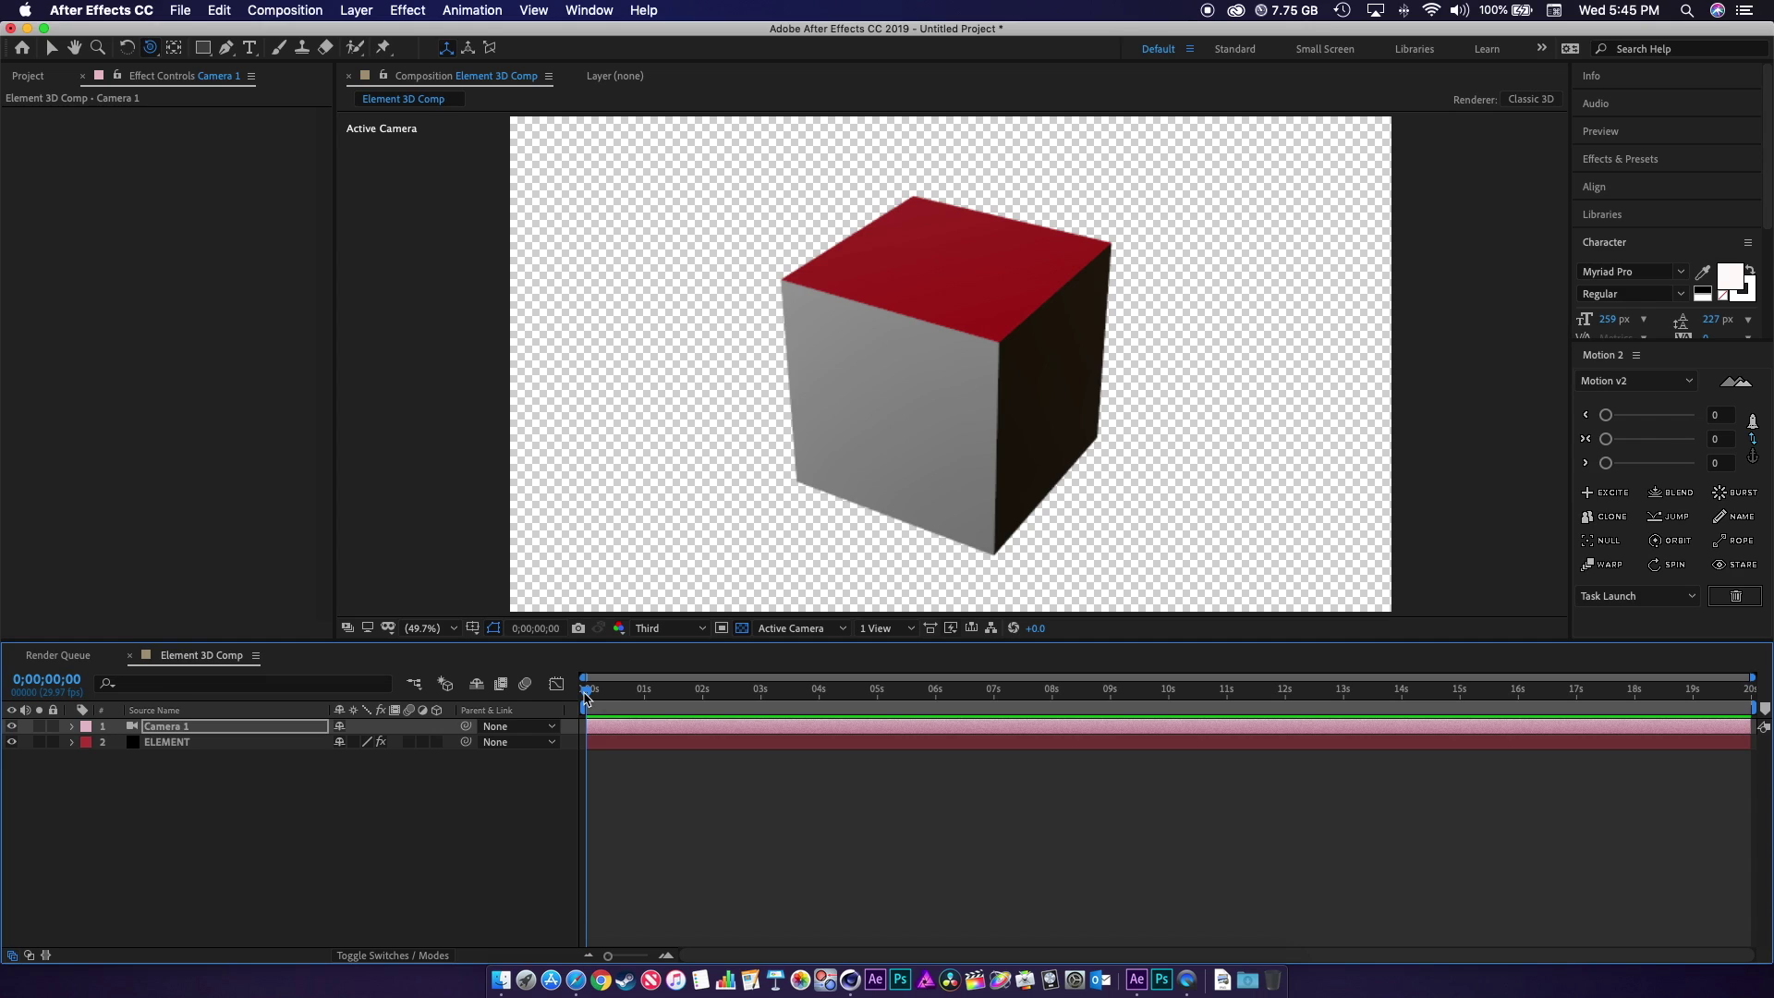